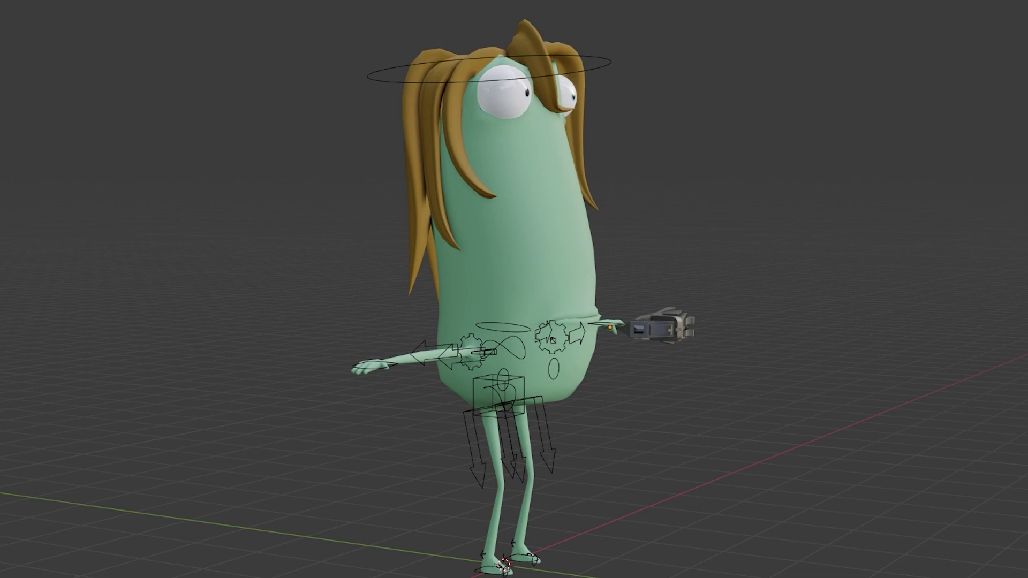
middle_drag(1017, 551, 667, 563)
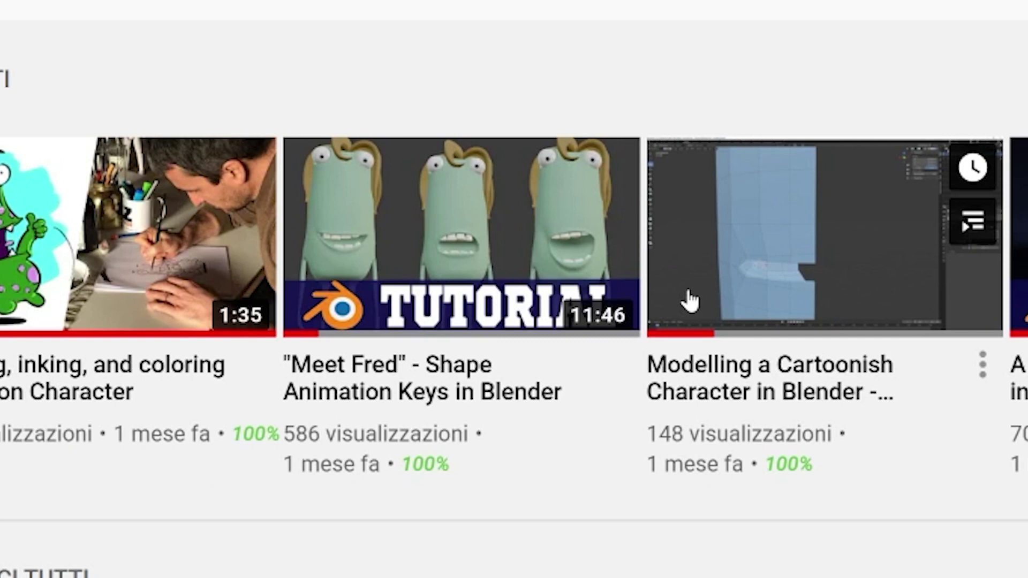
mouse_move(607, 300)
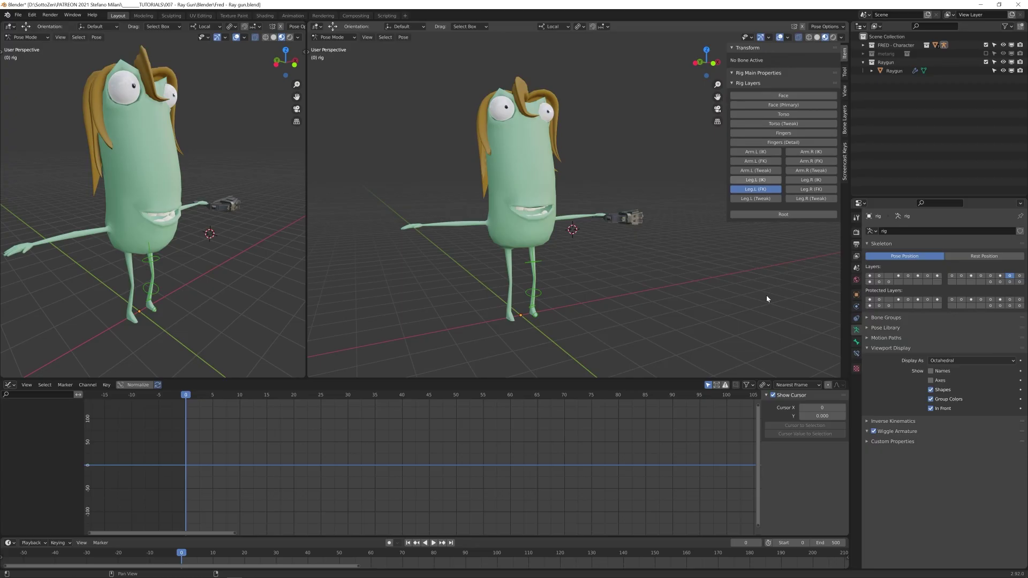
- Show the Leg.L (IK) controls and move all hair control bones to a separate armature bone layer
click(755, 181)
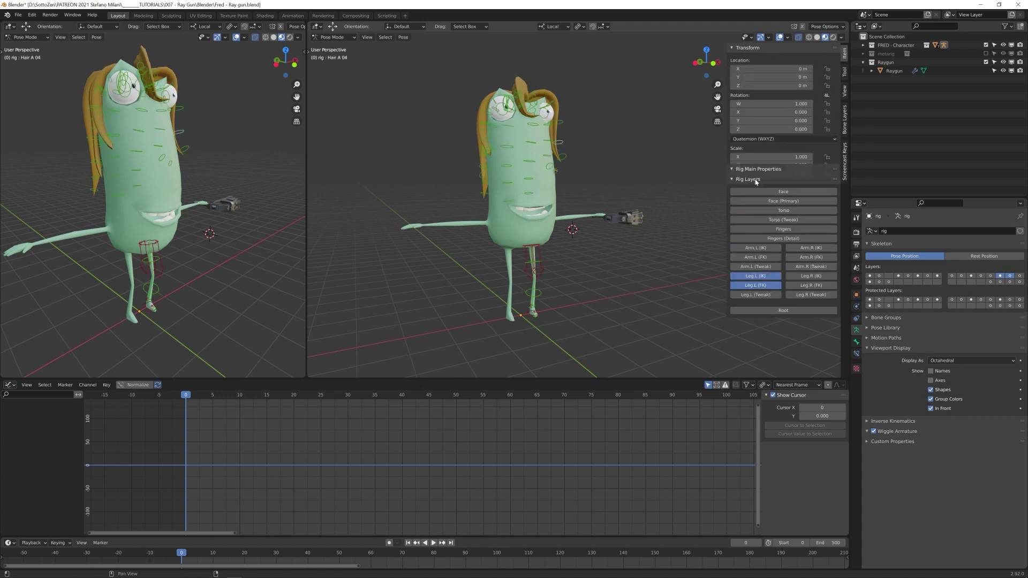
click(562, 157)
key(KP_3)
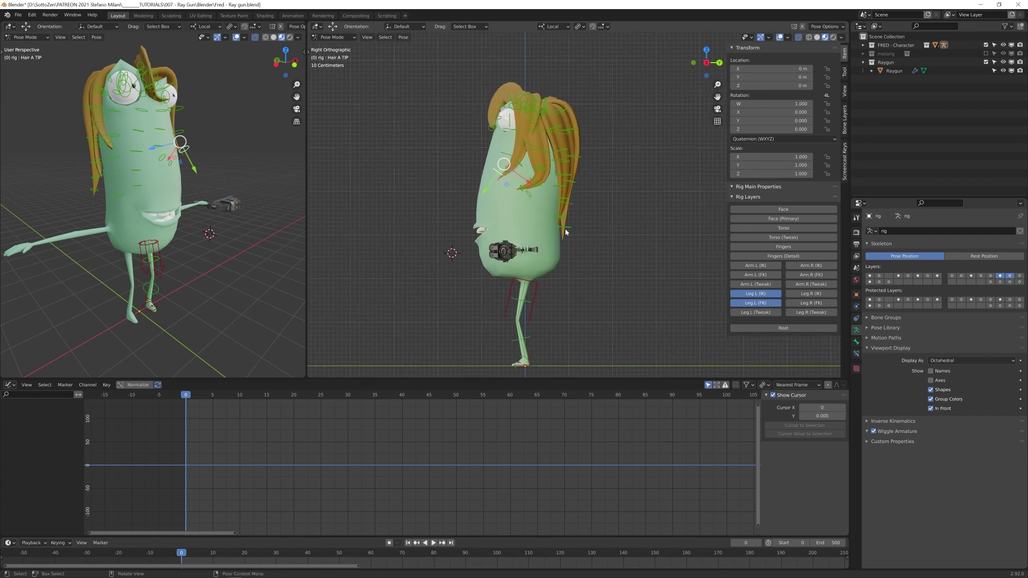
key(c)
click(576, 209)
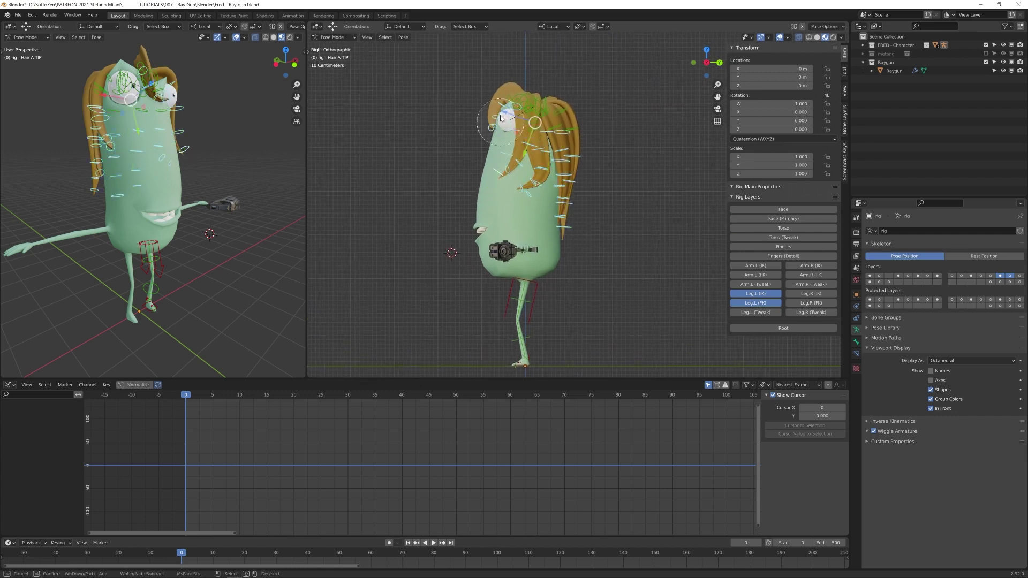
key(Escape)
middle_drag(566, 137, 575, 186)
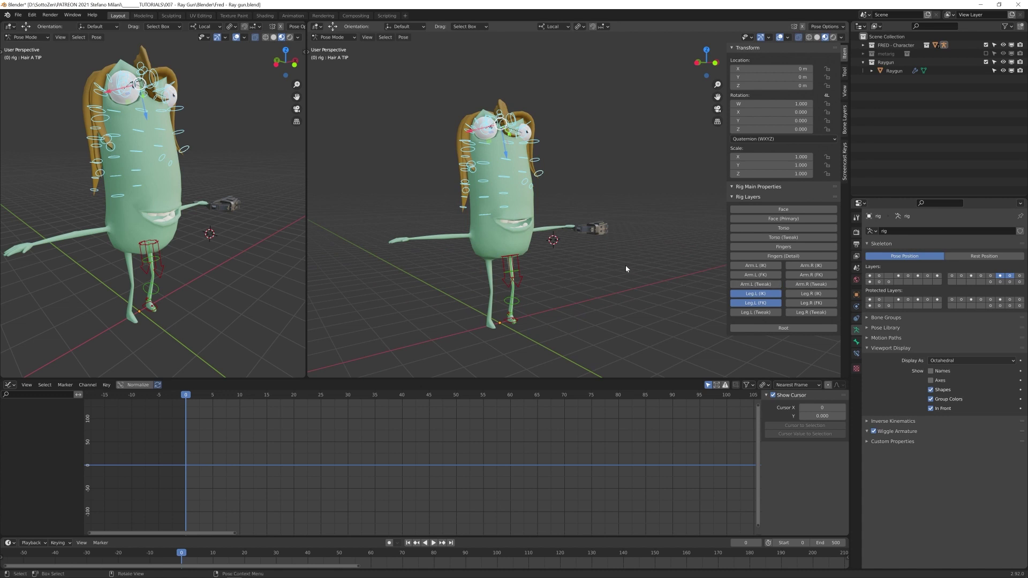
key(m)
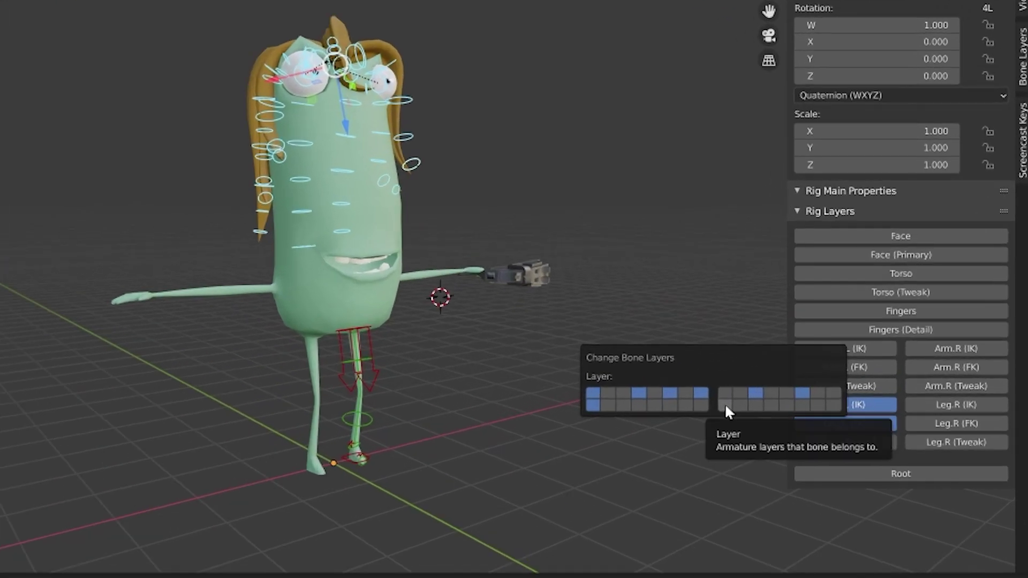
click(726, 405)
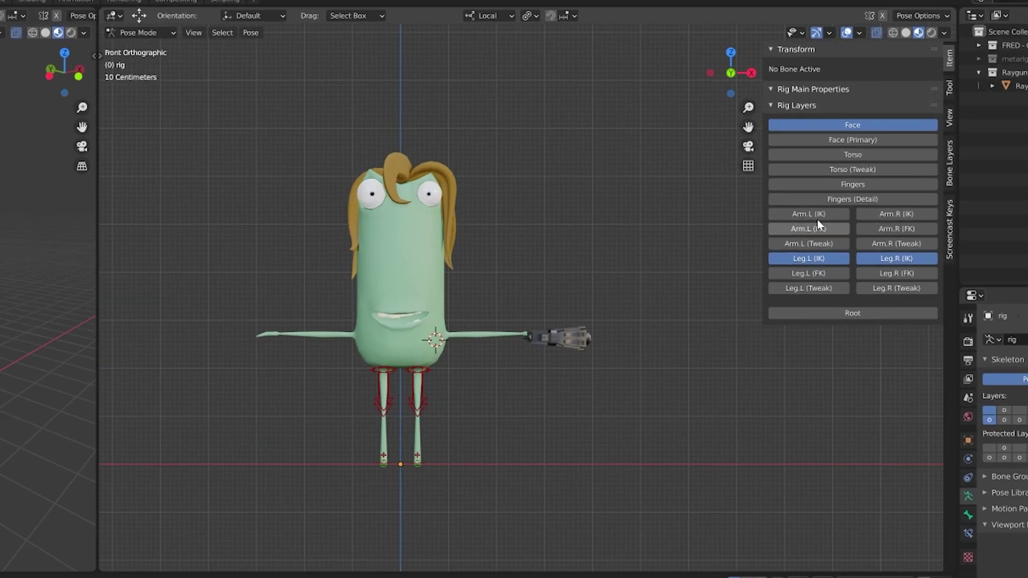
- Show the Torso, Fingers, Arm.L (IK) and Arm.R (IK) control layers and hide the Face layer
click(807, 148)
click(784, 112)
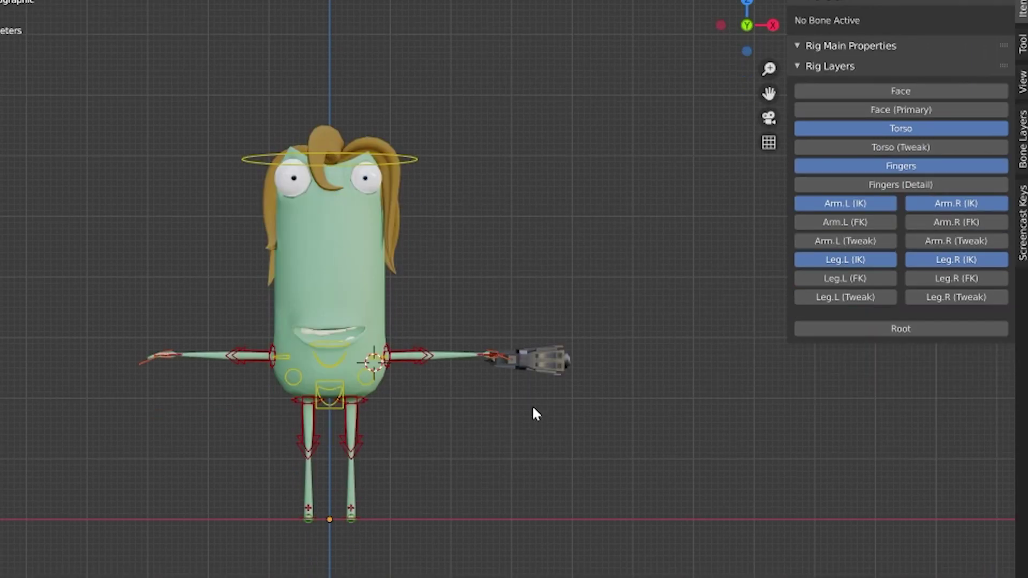
scroll(473, 404, up, 4)
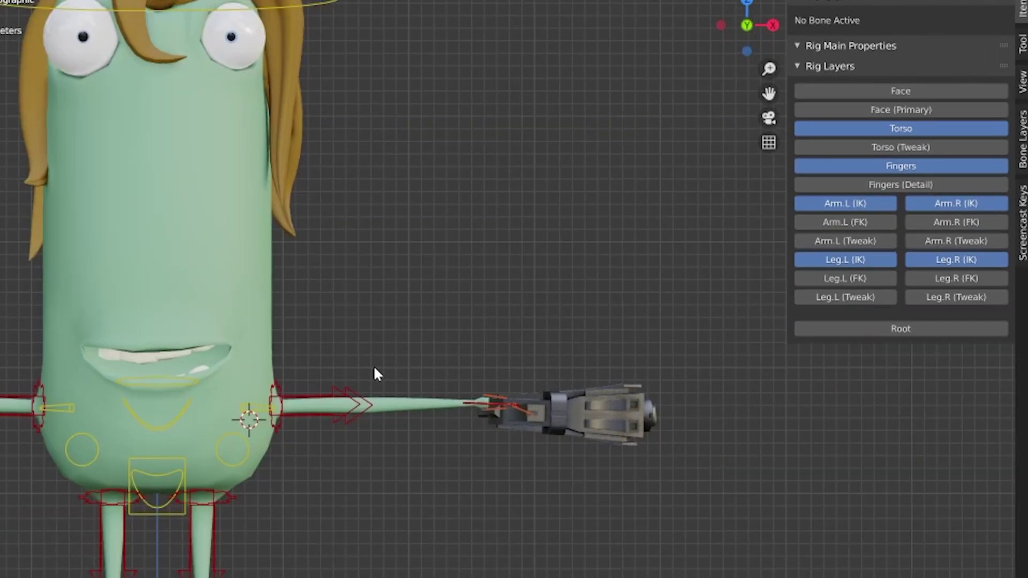
scroll(375, 369, down, 4)
middle_drag(375, 369, 522, 364)
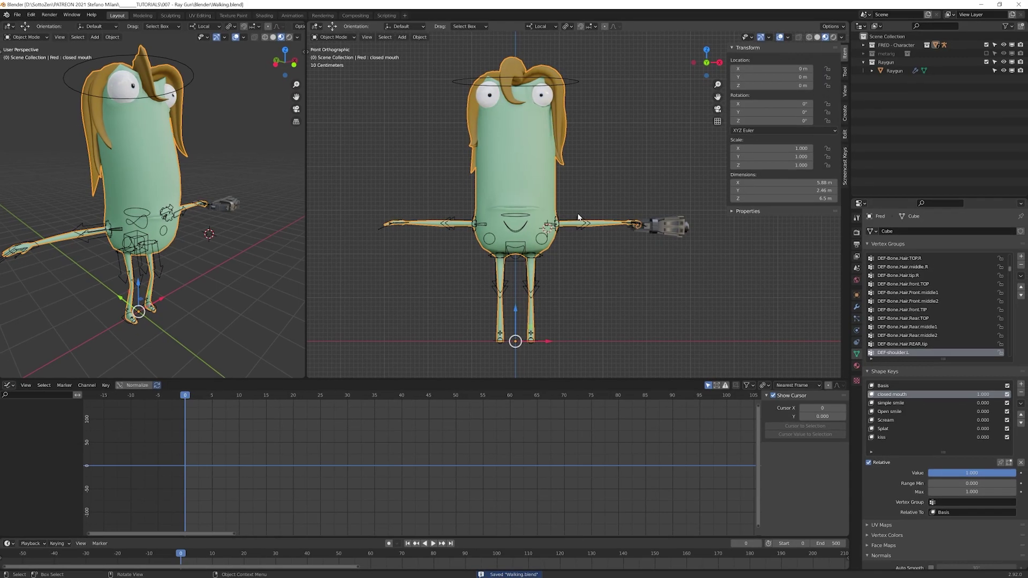
- Put the character's rig in Pose Mode and select the torso control
click(623, 229)
key(ctrl+Tab)
click(521, 262)
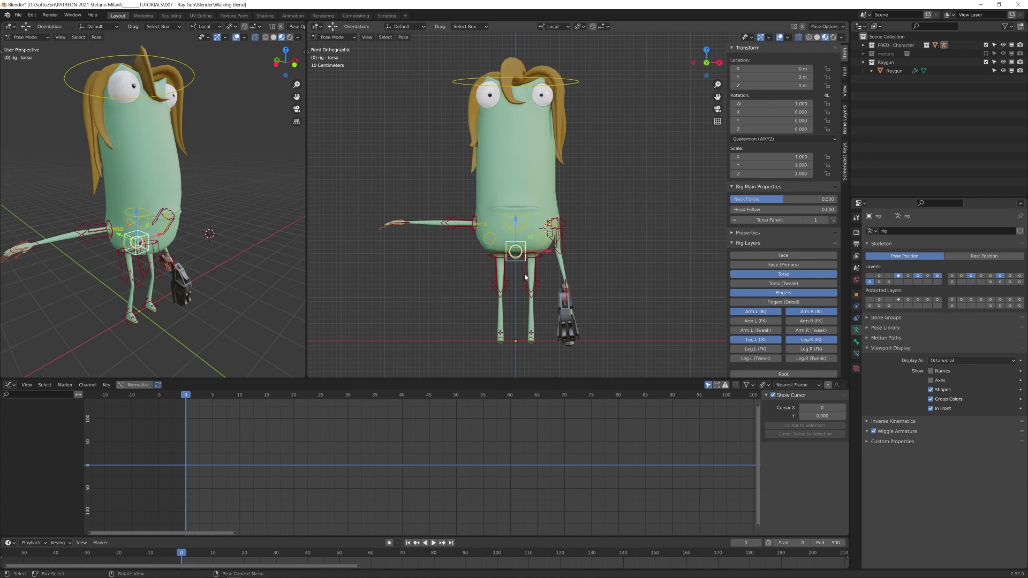
- Raise the left hand IK control in front of the body to about Y -1.24 m, Z 1.46 m, and rotate it in side view
key(KP_3)
scroll(452, 189, up, 1)
click(510, 225)
shift+middle_drag(574, 247, 546, 176)
key(g)
click(484, 151)
key(r)
click(428, 124)
- Rotate the left hand IK control around its Y axis so the ray gun points upward
click(511, 156)
key(r)
key(y)
click(541, 187)
middle_drag(714, 185, 636, 195)
click(604, 113)
click(582, 150)
middle_drag(573, 156, 576, 183)
click(630, 179)
click(523, 216)
click(448, 199)
- Move the left hand IK control further forward from the body in top view, to about Y -2.07 m
key(KP_7)
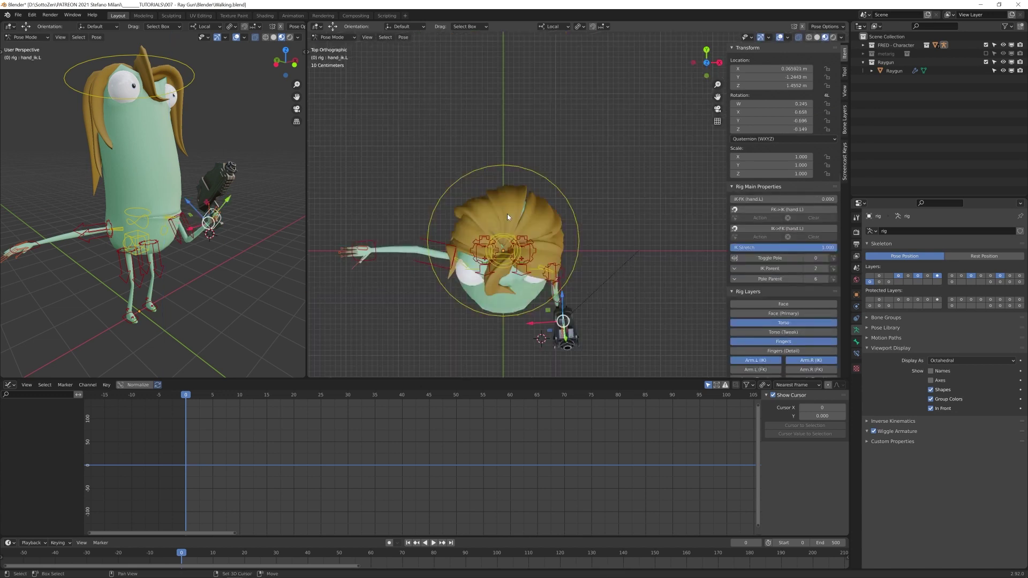
key(g)
click(514, 246)
click(538, 188)
- Twist the left hand IK control around its Y axis and fine-tune the tilt of the hand and gun
key(r)
key(y)
middle_drag(597, 263, 425, 181)
key(r)
key(y)
click(450, 166)
mouse_move(484, 228)
middle_down()
mouse_move(525, 254)
mouse_move(605, 230)
mouse_move(476, 217)
middle_up()
click(489, 216)
scroll(502, 204, up, 6)
key(r)
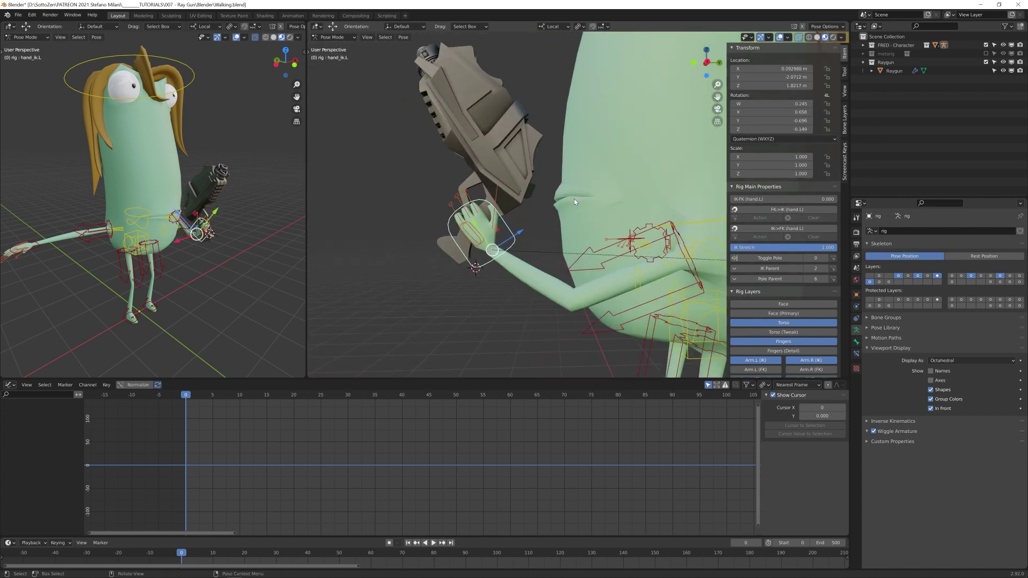
key(Return)
- Move the left hand IK control toward the body's centre line, to about X -0.21 m, Y -2.22 m
key(KP_1)
click(611, 200)
middle_drag(611, 200, 641, 218)
key(g)
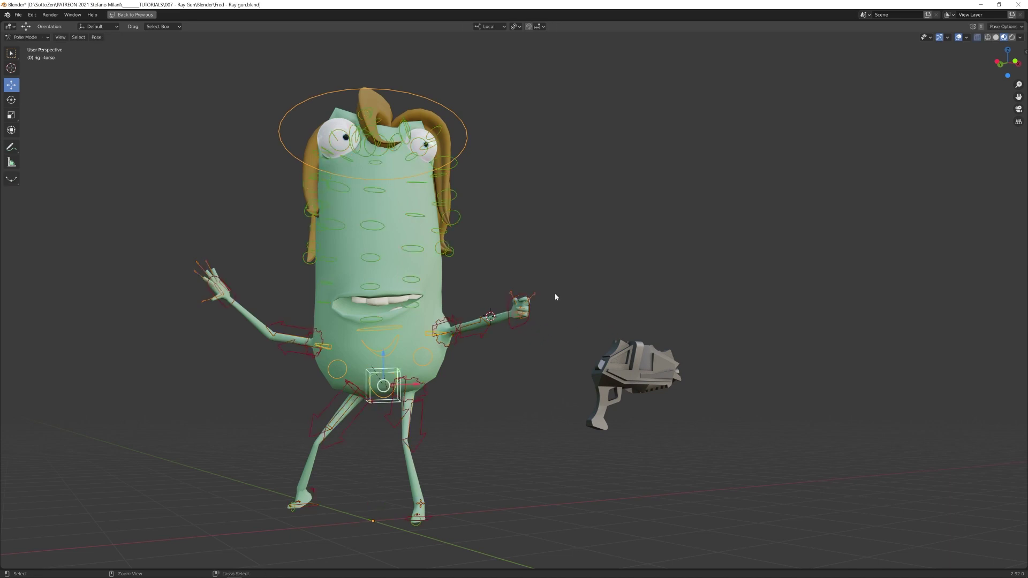
- In the Fred - Ray gun file, snap the 3D cursor to the left hand's IK control
click(519, 324)
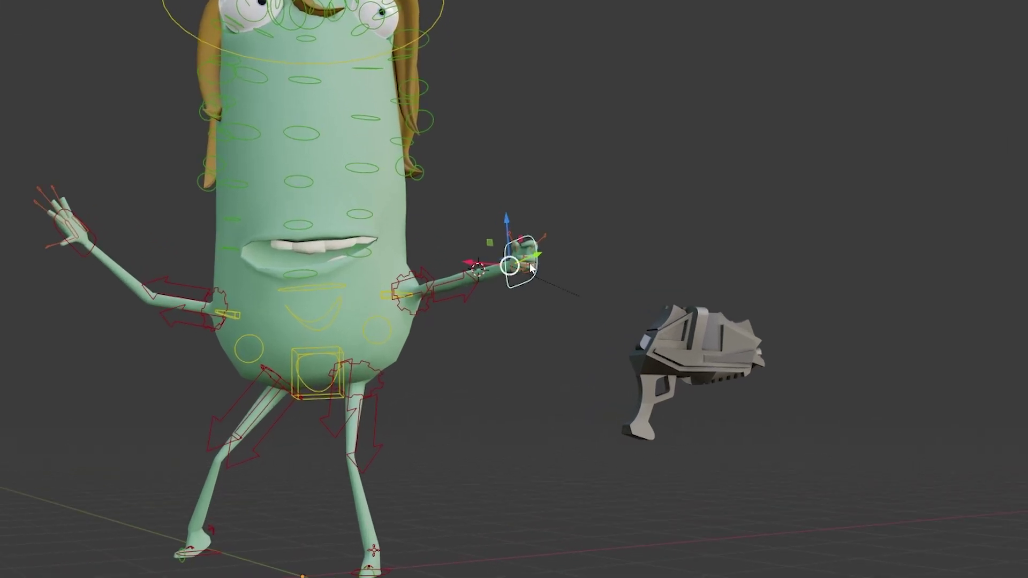
key(shift+s)
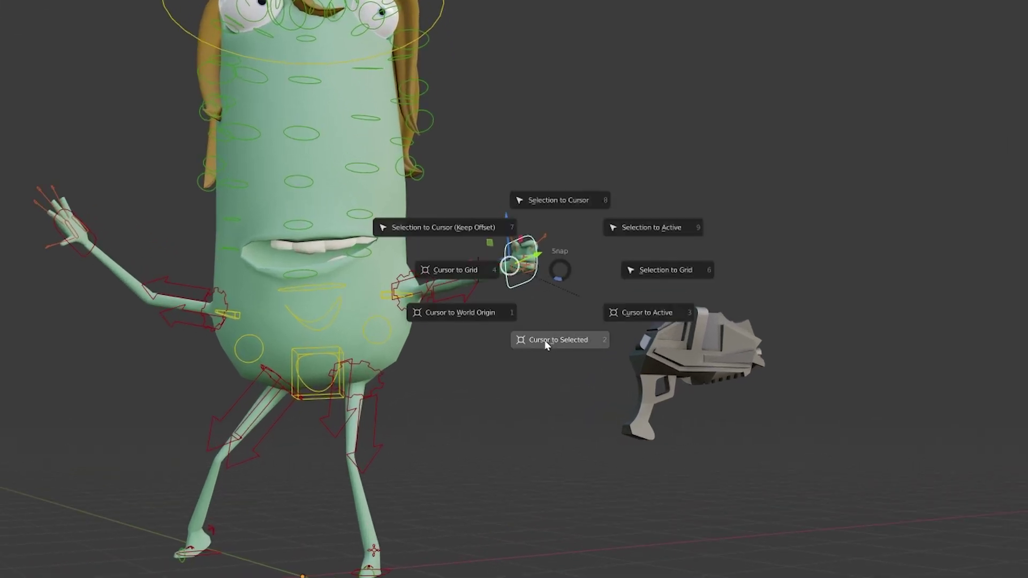
click(545, 340)
key(a)
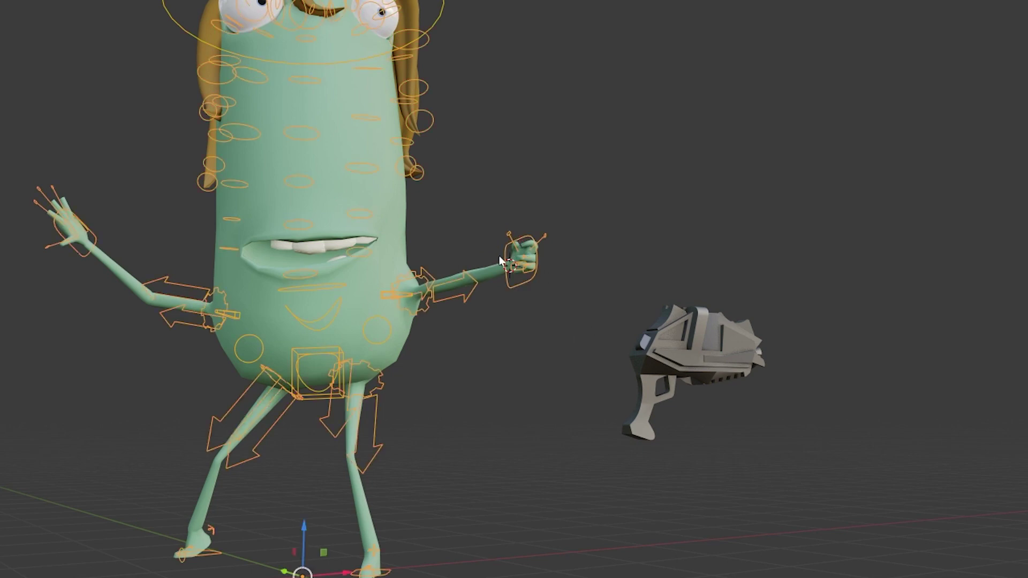
- Snap the ray gun to the 3D cursor and shift it so its grip sits inside the left hand
click(672, 344)
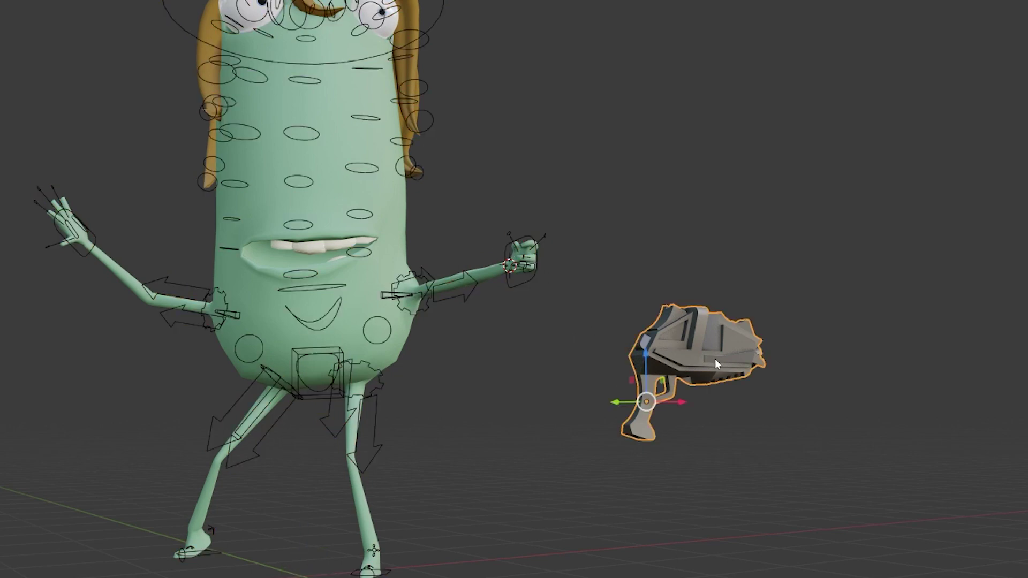
key(shift+s)
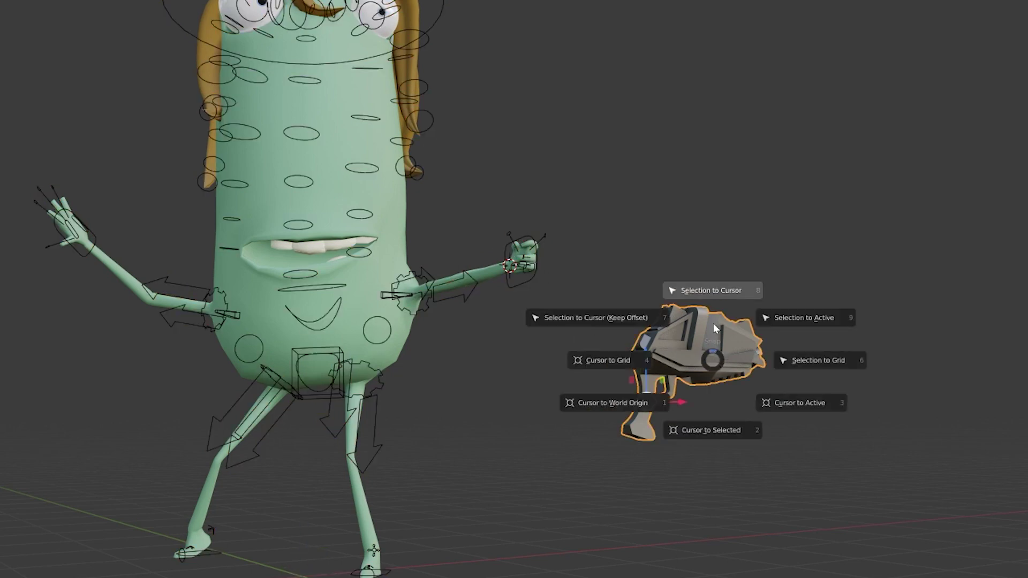
click(703, 296)
key(KP_Decimal)
middle_drag(691, 296, 576, 359)
drag(576, 359, 624, 355)
middle_drag(643, 353, 546, 327)
scroll(526, 313, down, 2)
- Parent the ray gun to the left hand control with the Bone option and move the hand to test the link
click(506, 348)
key(ctrl+Tab)
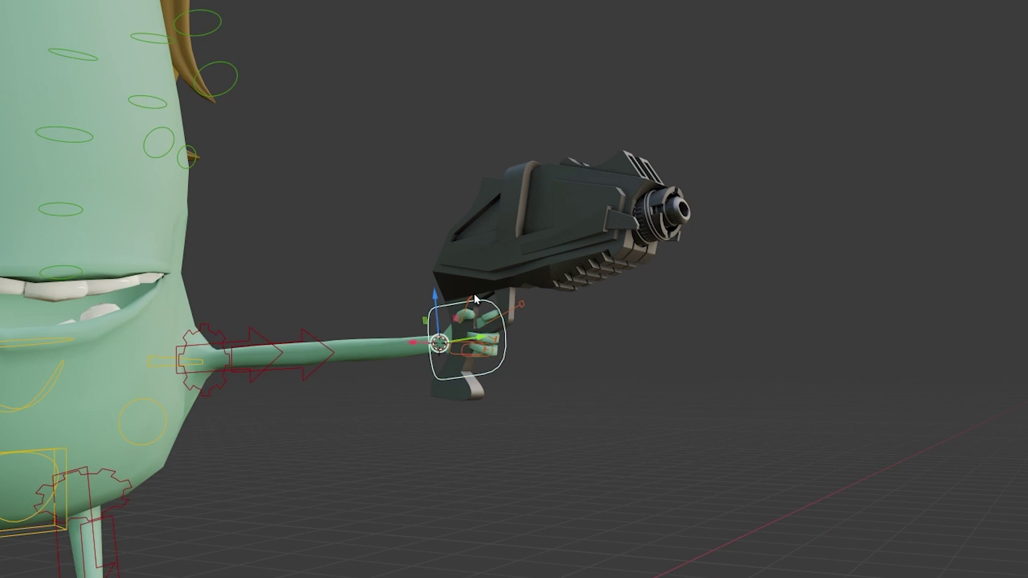
key(ctrl+Tab)
click(492, 360)
shift+click(456, 362)
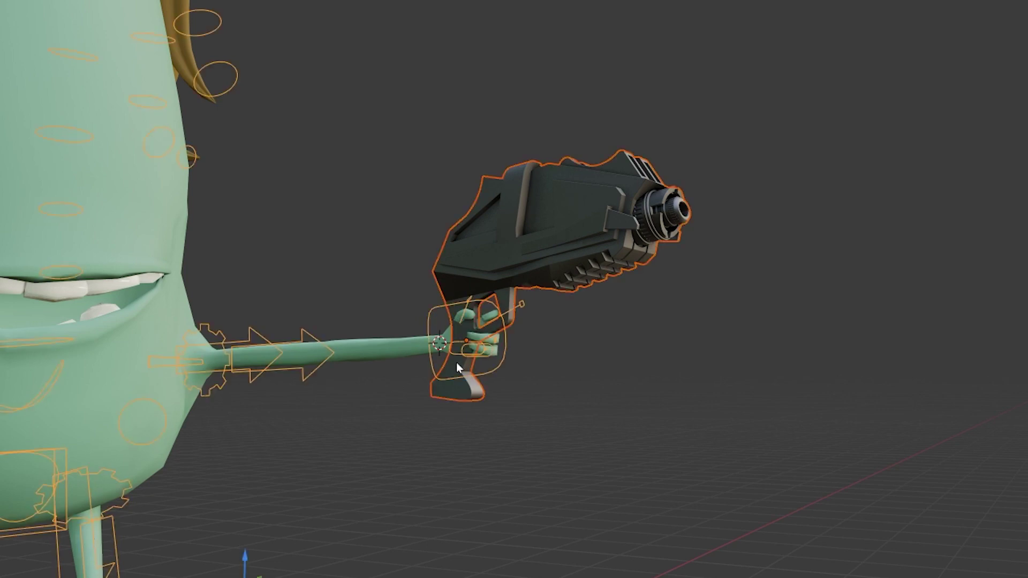
key(ctrl+p)
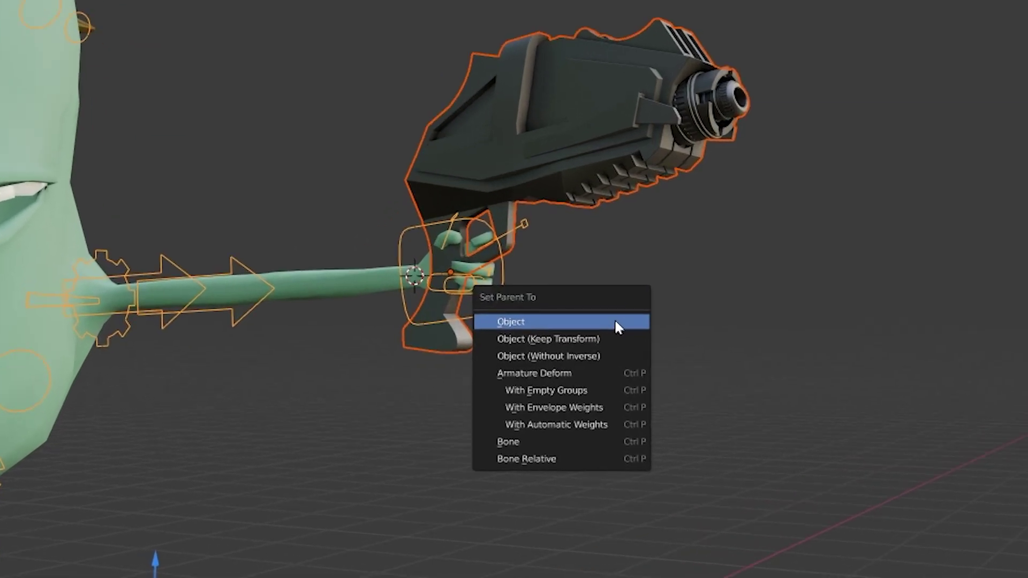
click(545, 439)
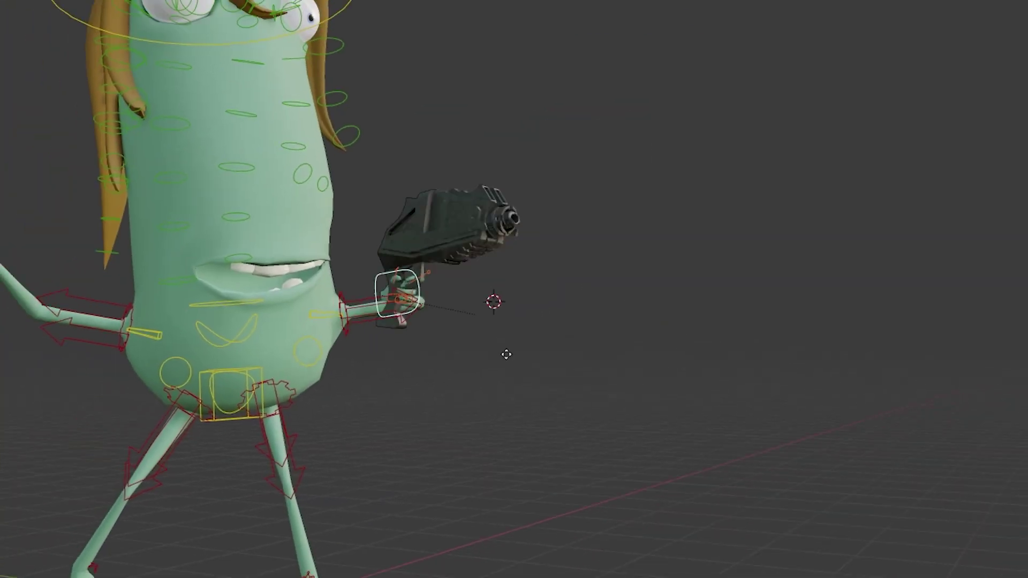
key(g)
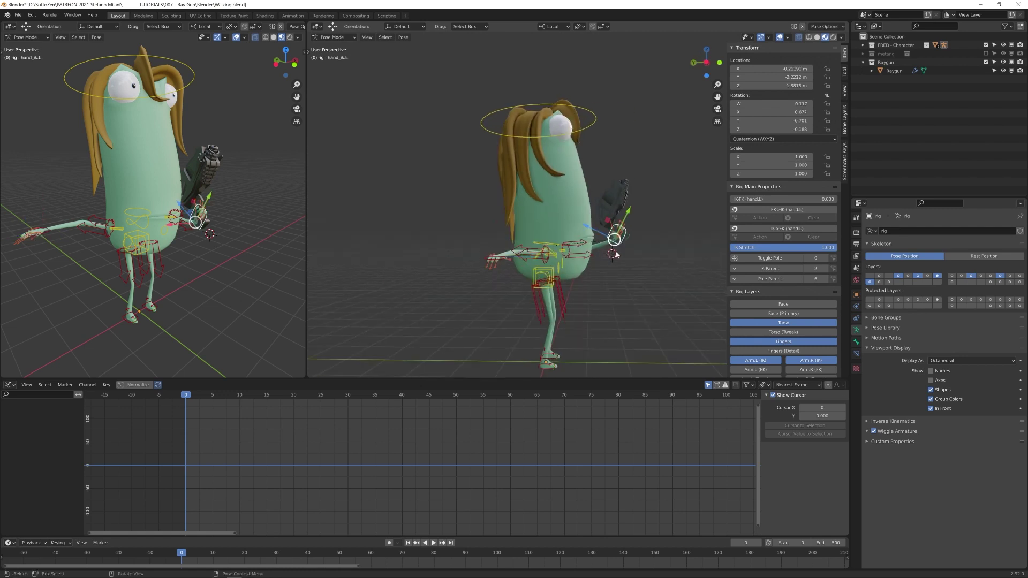
- In the Walking file, copy the left arm's pose and paste it flipped onto the right arm
key(ctrl+shift+v)
middle_drag(554, 243, 412, 253)
click(577, 253)
key(ctrl+c)
key(ctrl+shift+v)
click(493, 243)
- Trackball-rotate the right hand IK control and move it against the gun hand, to about X 0.09 m, Y -2.32 m, Z 1.93 m
scroll(498, 253, up, 4)
key(r)
key(r)
middle_drag(498, 253, 557, 265)
click(632, 273)
key(g)
click(615, 257)
- Refine the right hand IK control's rotation so the palm supports the hand holding the ray gun
key(r)
click(626, 263)
key(r)
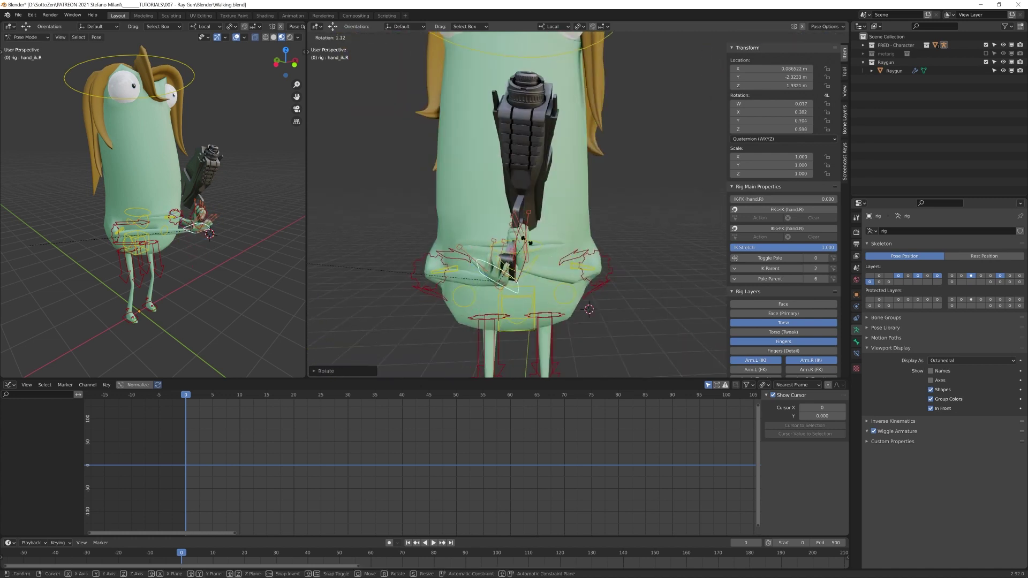
click(581, 244)
key(r)
key(r)
click(546, 245)
key(r)
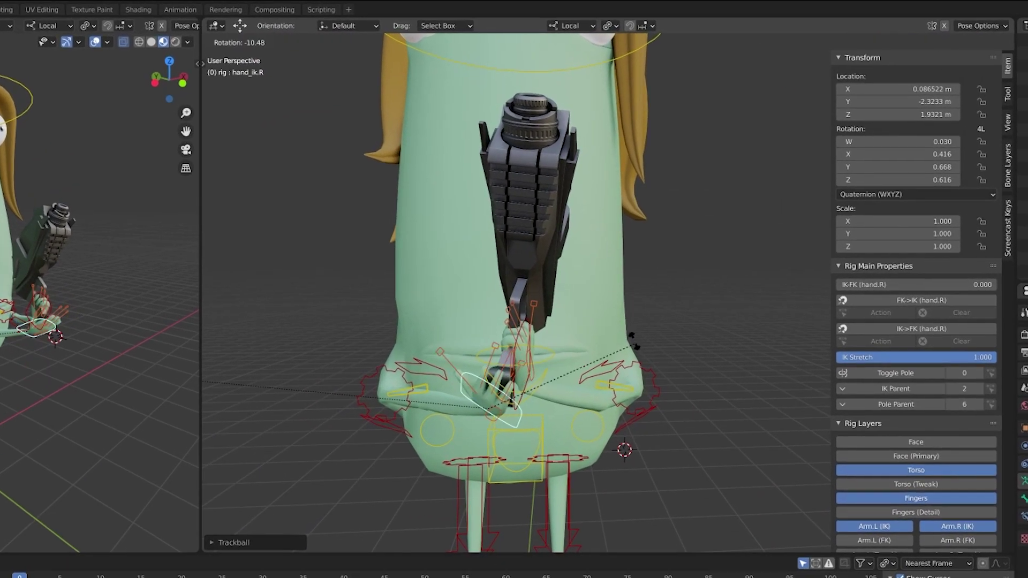
click(633, 345)
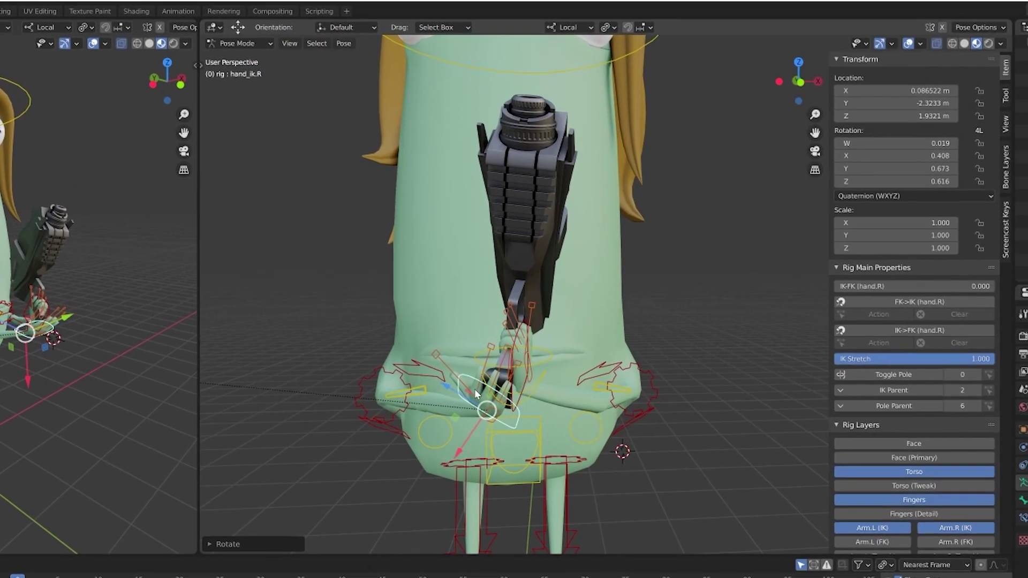
- Rotate the right shoulder control about 14 degrees around its local Z axis
middle_drag(461, 369, 559, 392)
middle_drag(418, 402, 528, 474)
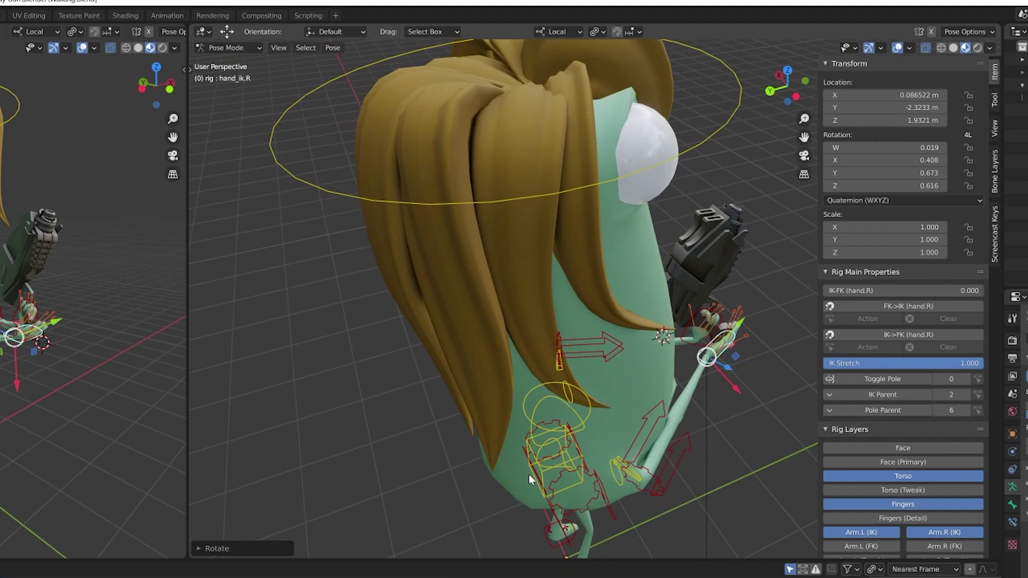
click(620, 463)
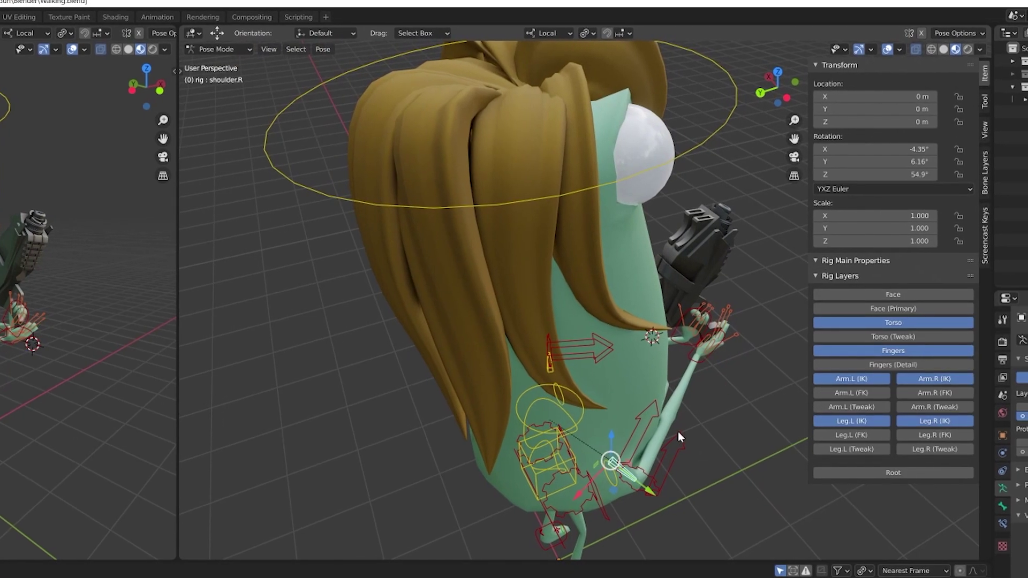
key(r)
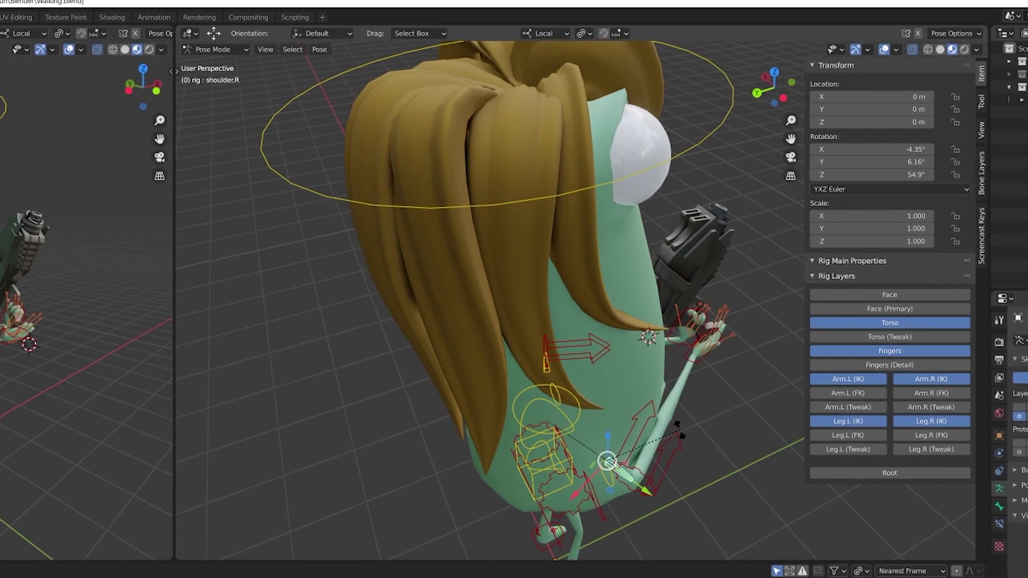
key(z)
key(z)
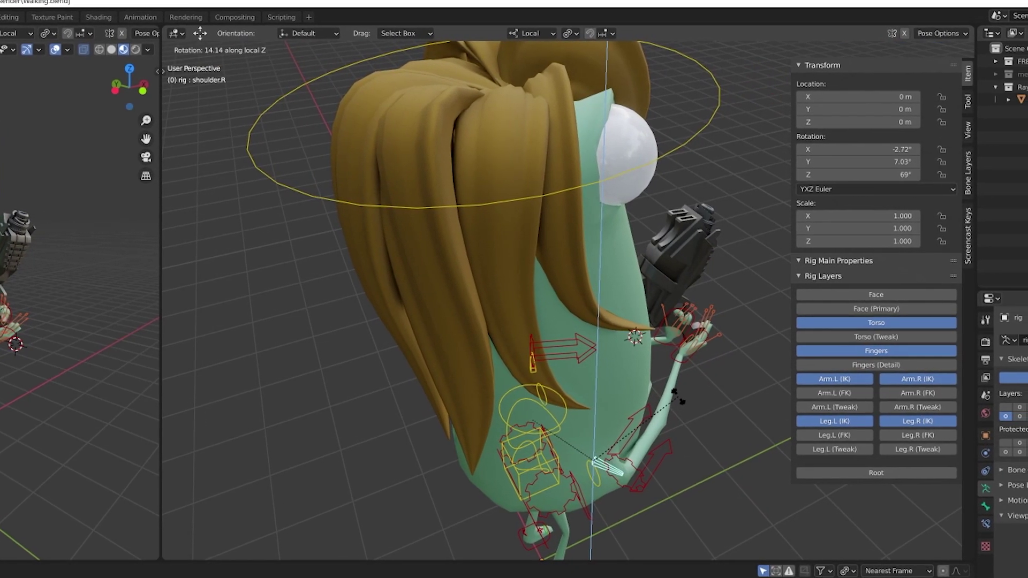
key(Return)
- Lift the left foot IK control to about Y -0.85 m, Z 0.75 m, tilt the foot, and select the torso control
middle_drag(666, 436, 301, 328)
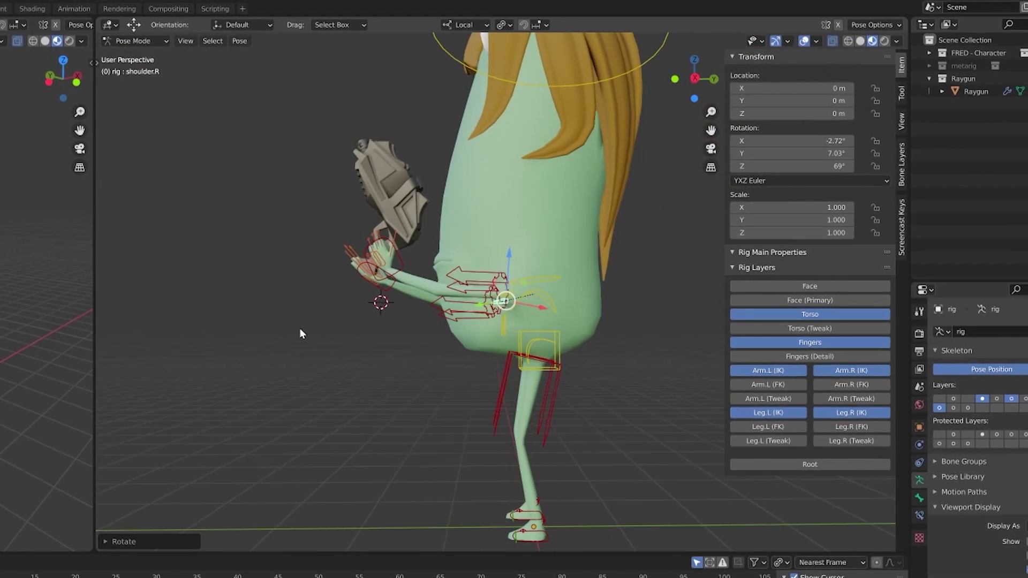
key(KP_3)
click(429, 448)
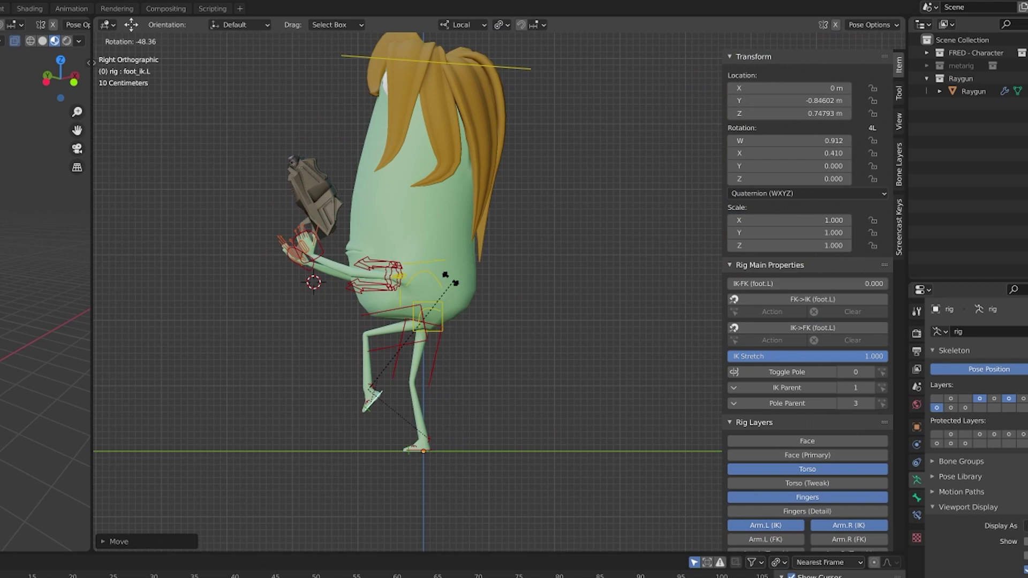
click(445, 320)
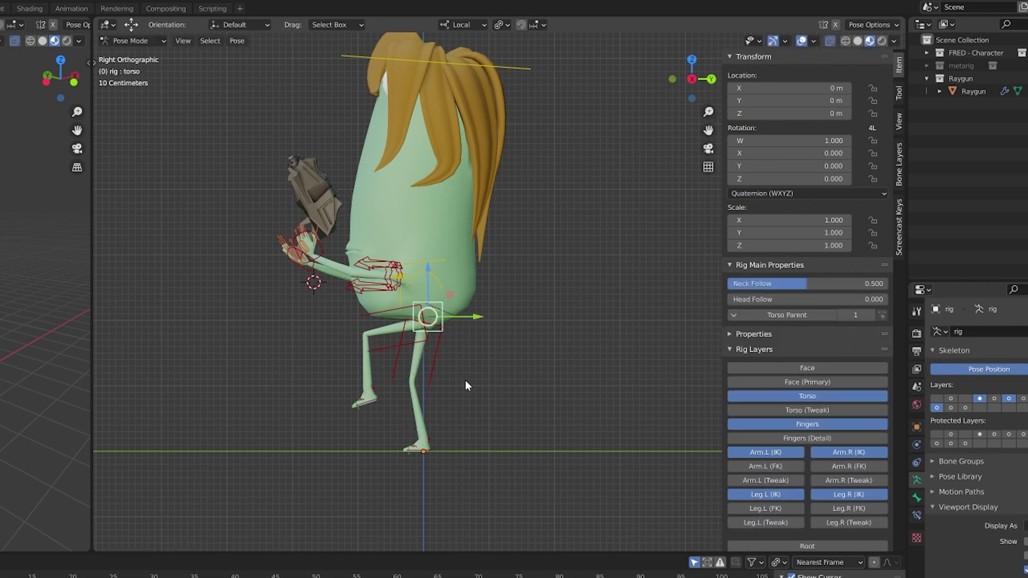
- Rotate the right heel control about 40.6° to lift the heel, and move the torso forward to about Y -0.32 m, Z 0.04 m
click(434, 442)
key(r)
click(449, 325)
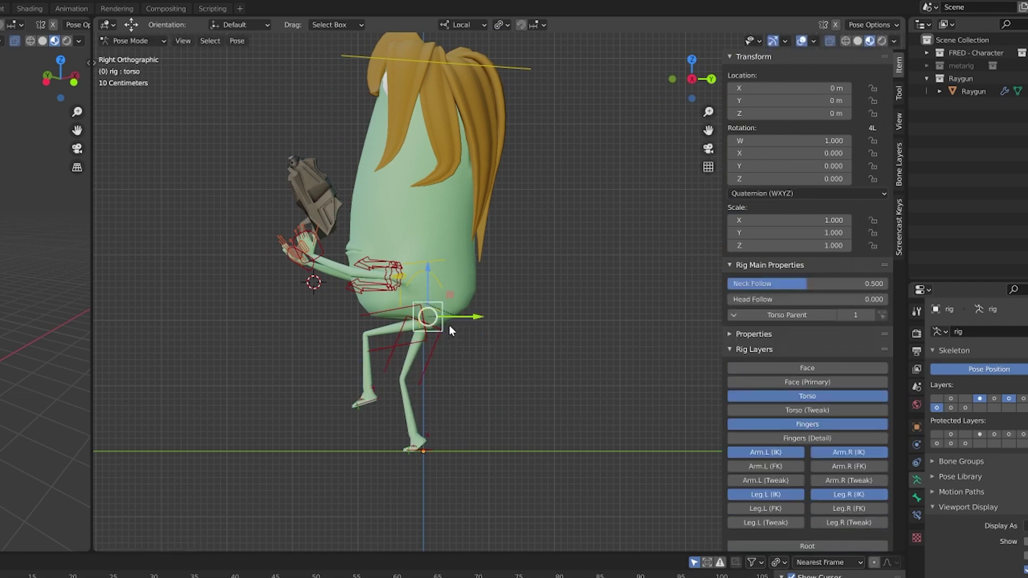
key(g)
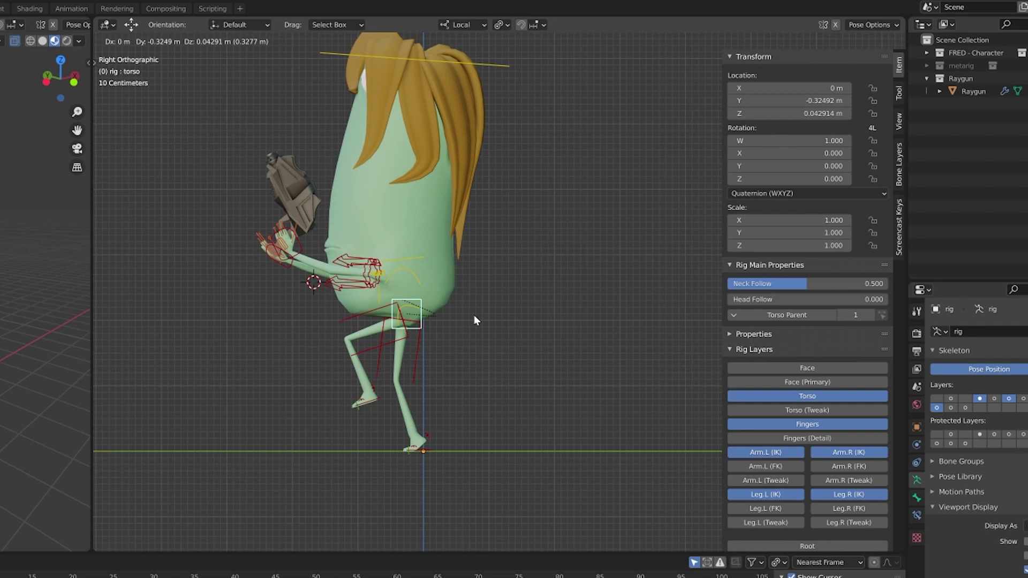
- Move the left foot IK control forward and slightly up to about Y -1.09 m, Z 0.80 m
click(374, 403)
key(g)
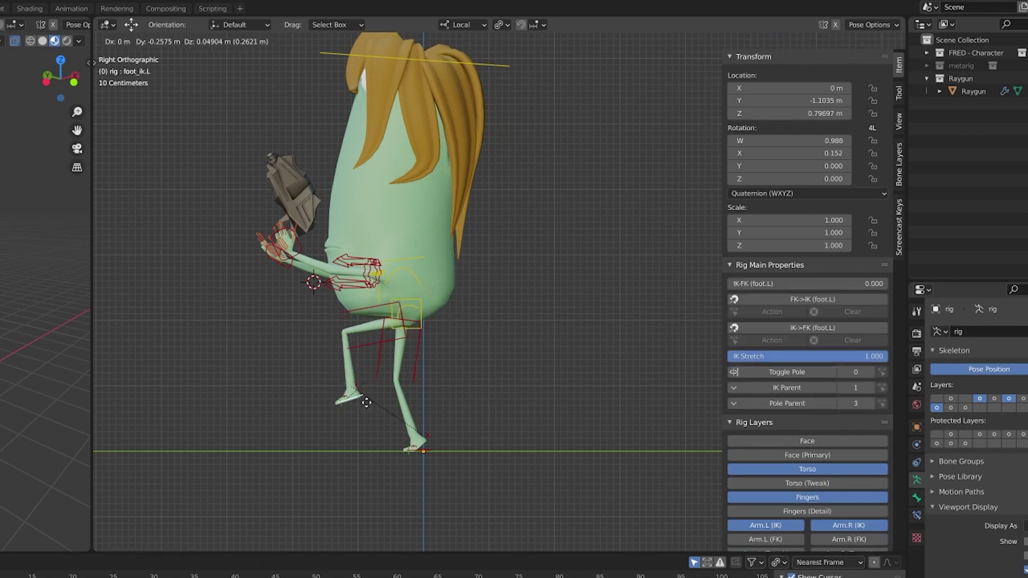
click(373, 372)
middle_drag(373, 372, 493, 354)
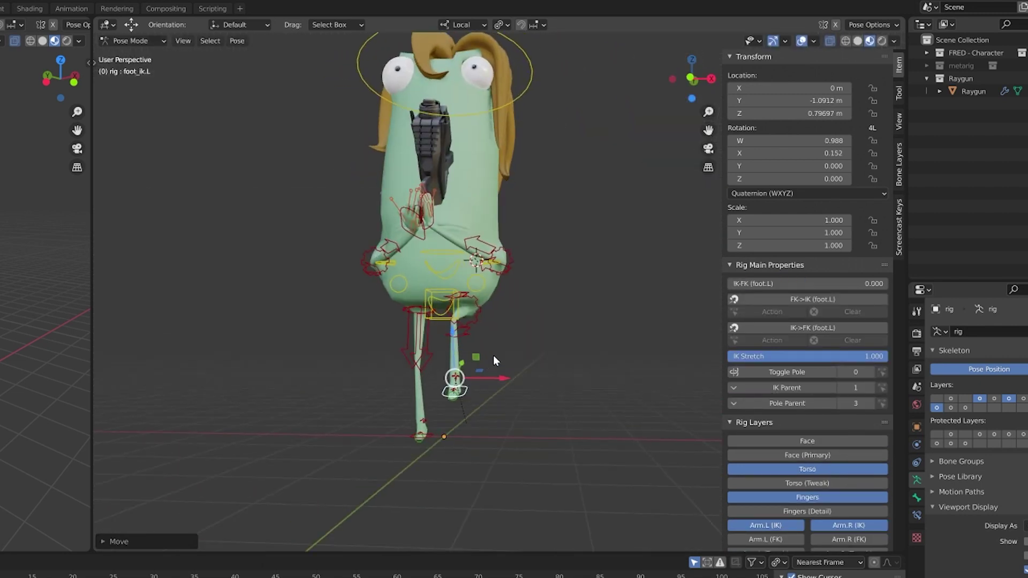
- Shift the torso control along X to about -0.15 m over the standing leg and tilt it slightly in front view
key(KP_1)
click(464, 320)
key(g)
key(x)
click(524, 311)
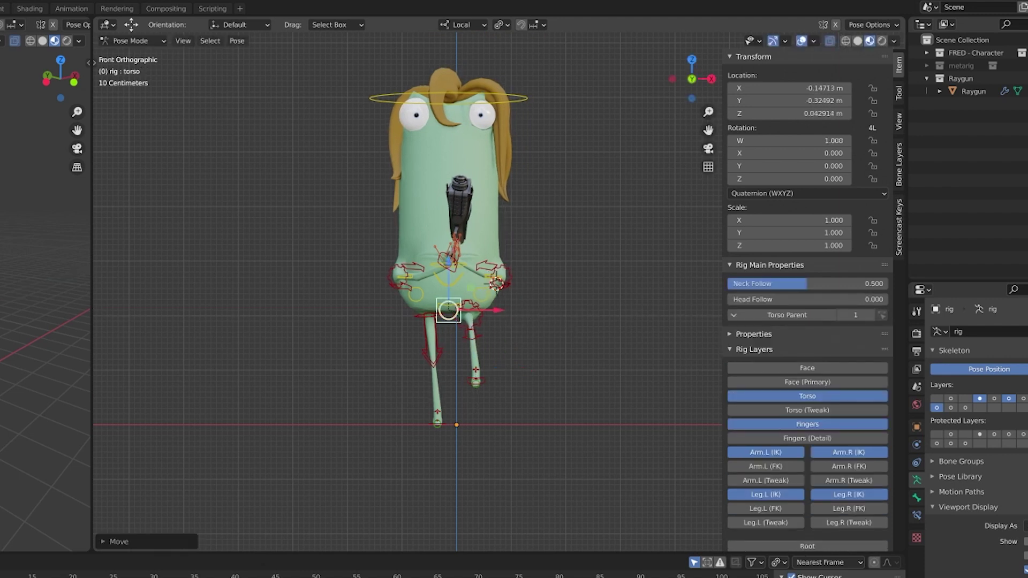
key(r)
click(544, 311)
- Move the left foot IK control inward to about X -0.08 m in front view
click(488, 378)
key(g)
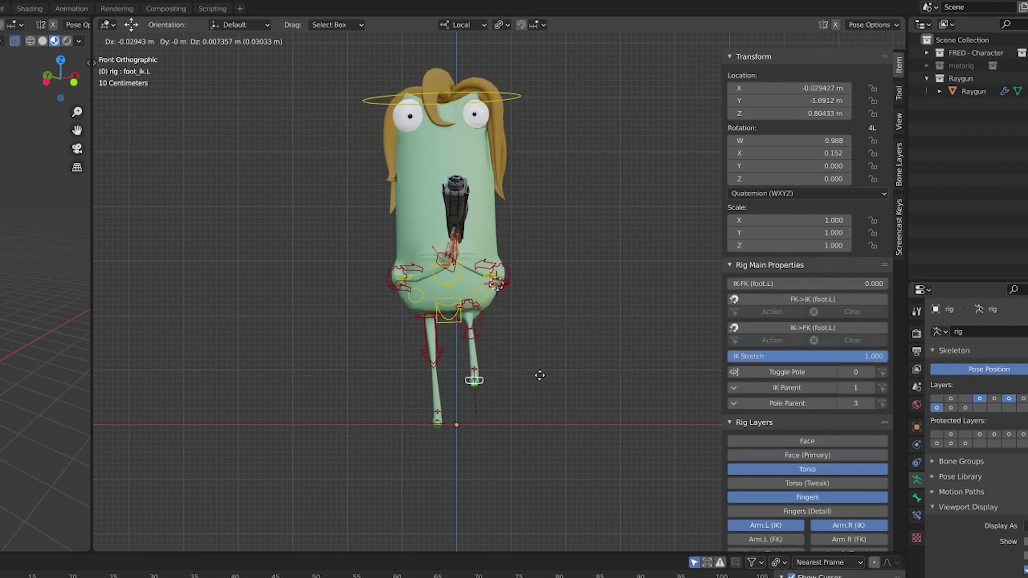
click(537, 375)
middle_drag(538, 376, 266, 415)
key(KP_1)
key(ctrl+KP_3)
scroll(403, 368, up, 2)
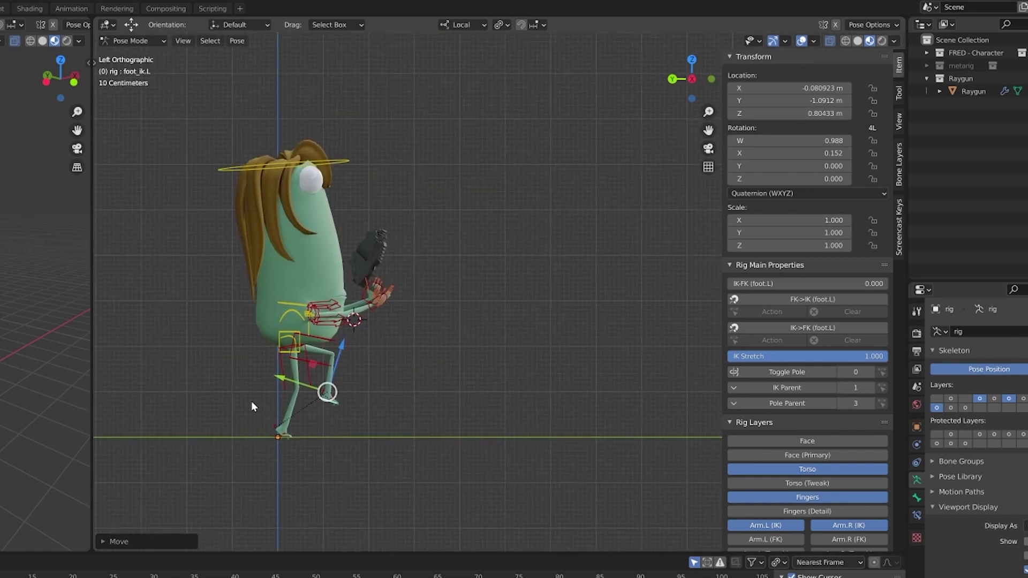
- Insert a Location & Rotation keyframe for the torso, both foot IK controls and both hand IK controls
middle_drag(448, 271, 427, 305)
scroll(432, 292, up, 5)
shift+middle_drag(427, 305, 509, 286)
scroll(472, 393, up, 2)
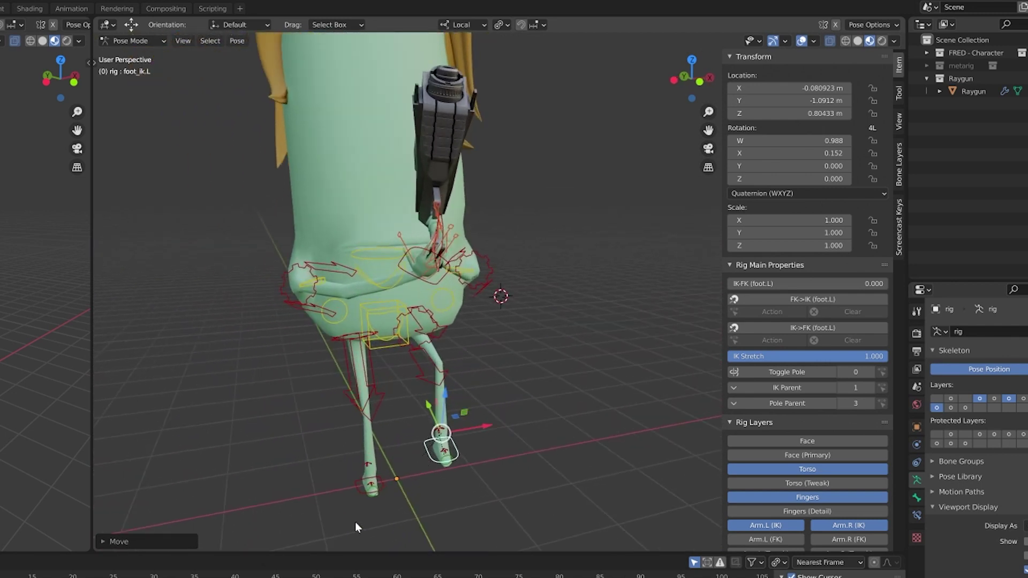
click(381, 361)
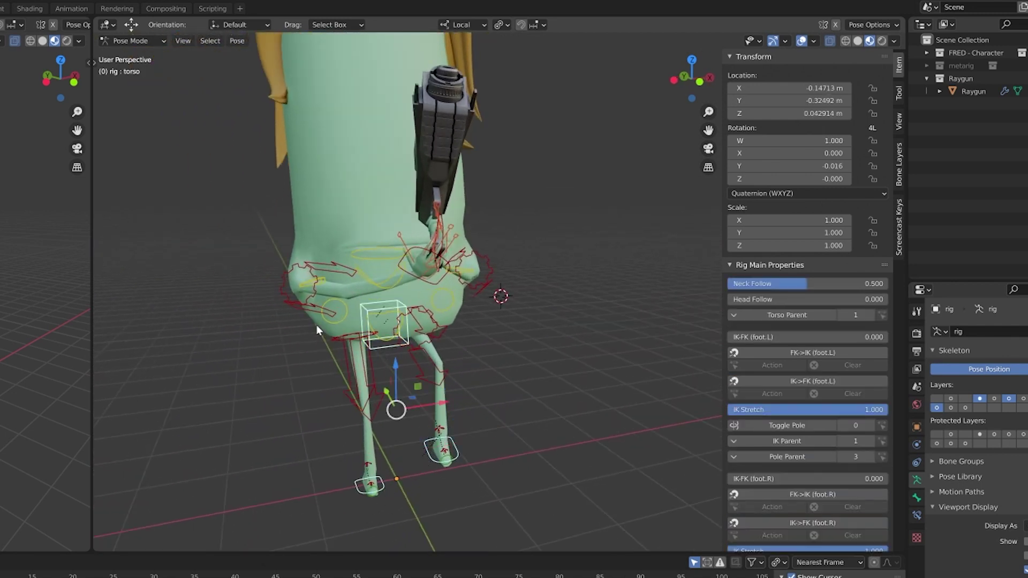
middle_drag(359, 323, 456, 301)
shift+click(240, 278)
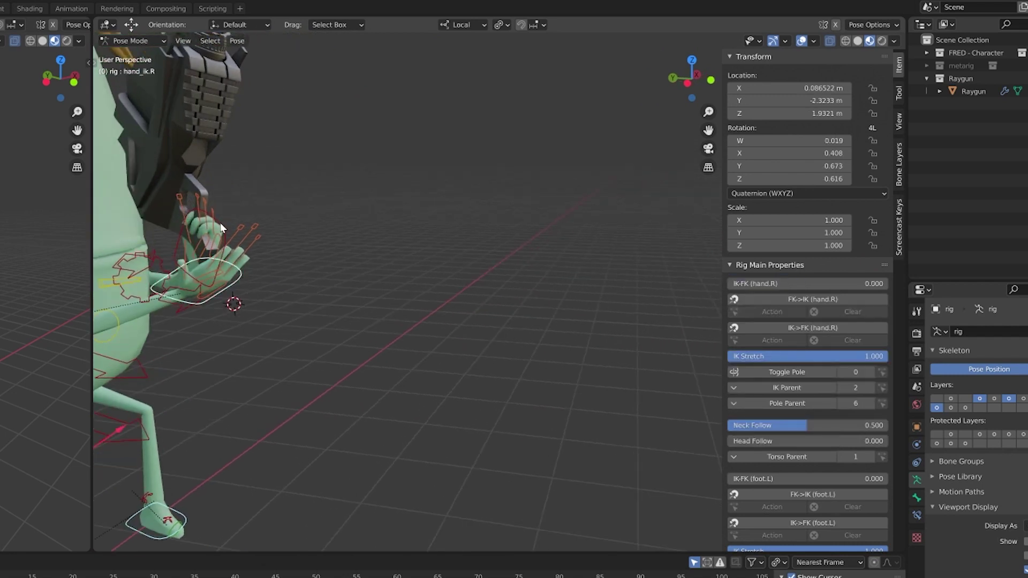
shift+click(221, 227)
key(i)
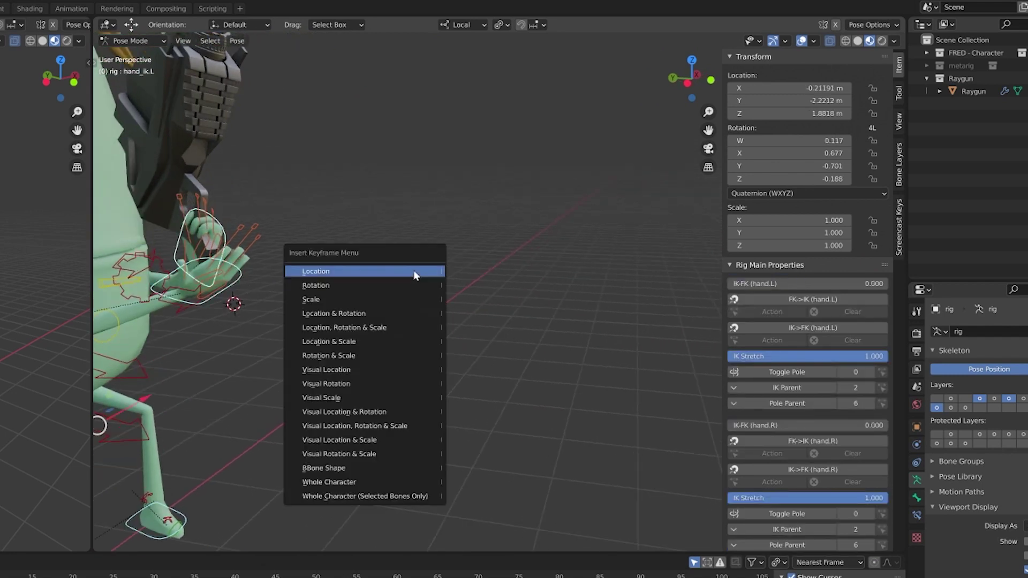
click(395, 313)
middle_drag(387, 314, 406, 328)
- Insert a Rotation keyframe for the shoulder, upper-arm IK and heel controls
click(299, 268)
middle_drag(237, 339, 135, 439)
shift+click(277, 257)
shift+click(286, 336)
scroll(413, 350, down, 3)
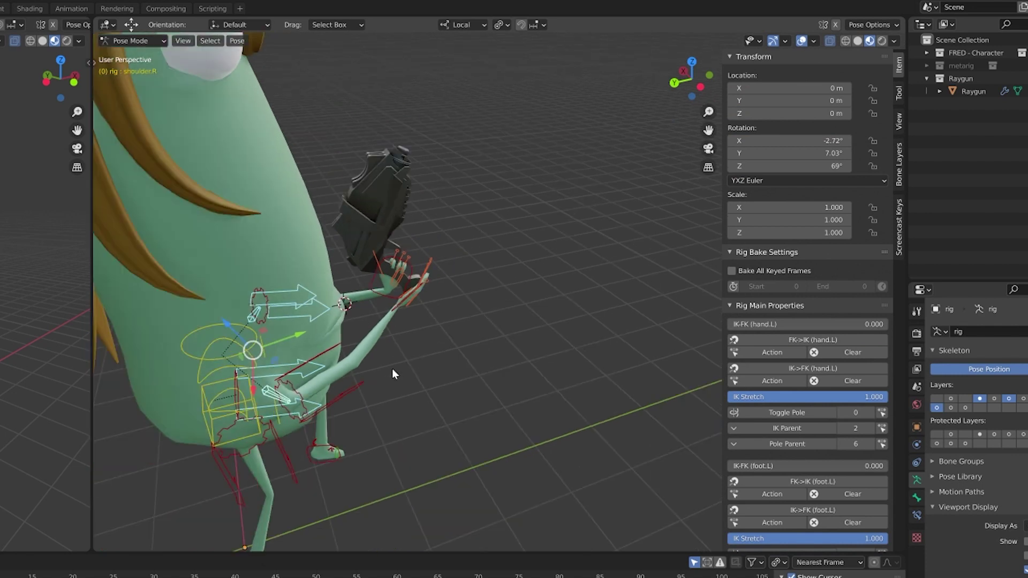
shift+middle_drag(376, 401, 373, 302)
shift+click(358, 360)
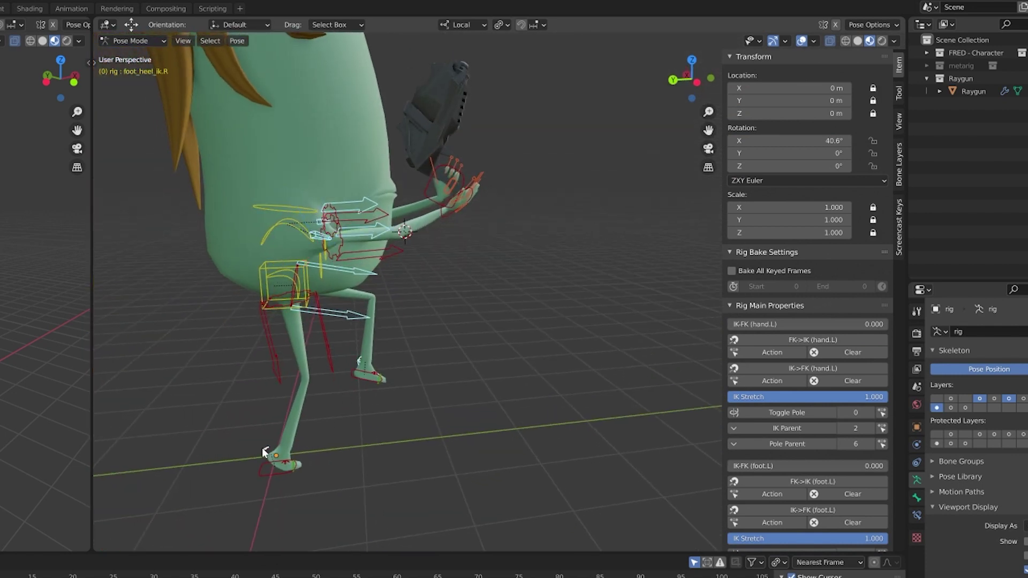
key(i)
click(464, 357)
scroll(408, 382, down, 3)
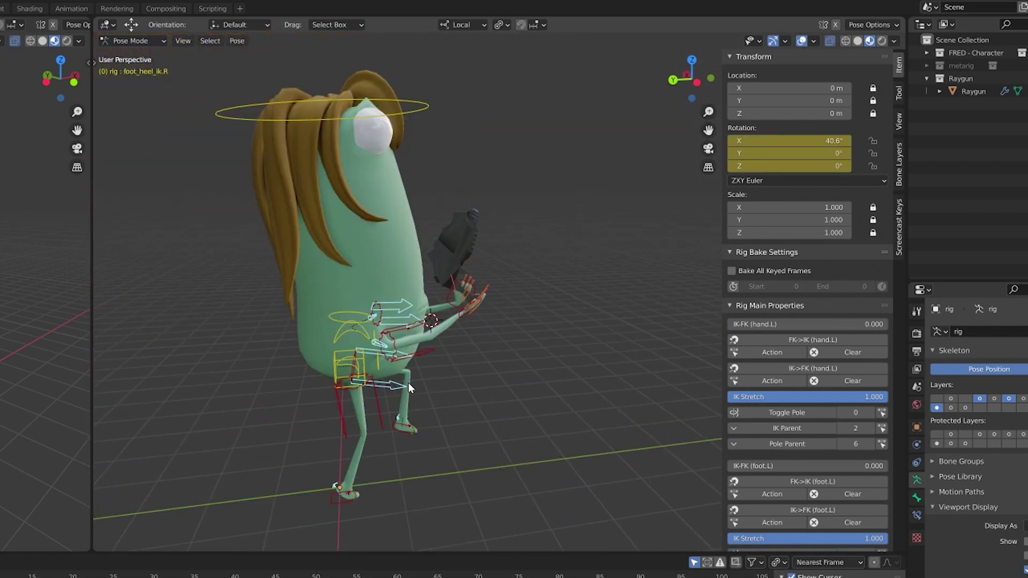
- Insert a Rotation keyframe for the head and neck controls
click(417, 149)
scroll(365, 373, up, 3)
middle_drag(341, 370, 413, 300)
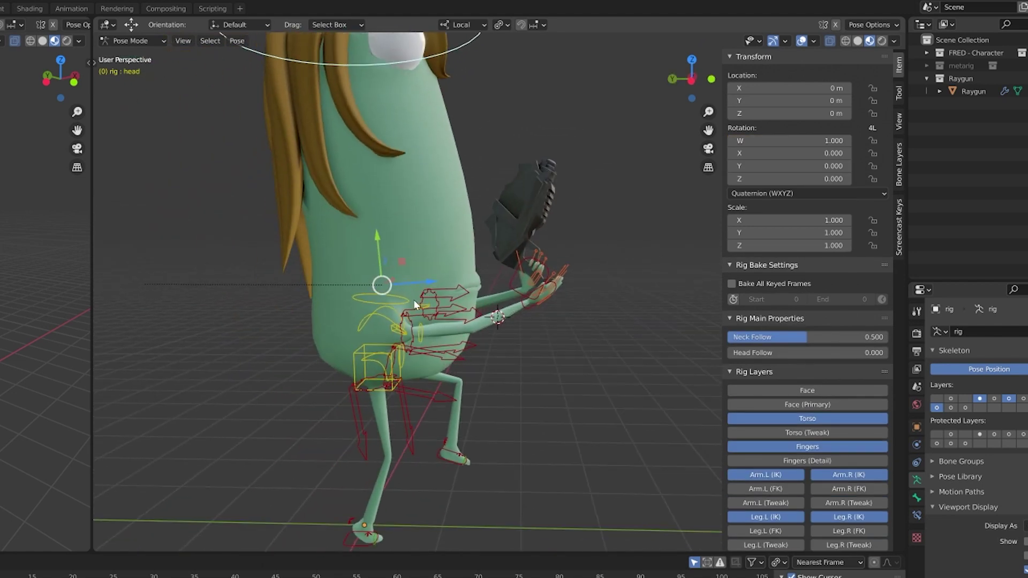
click(356, 313)
key(i)
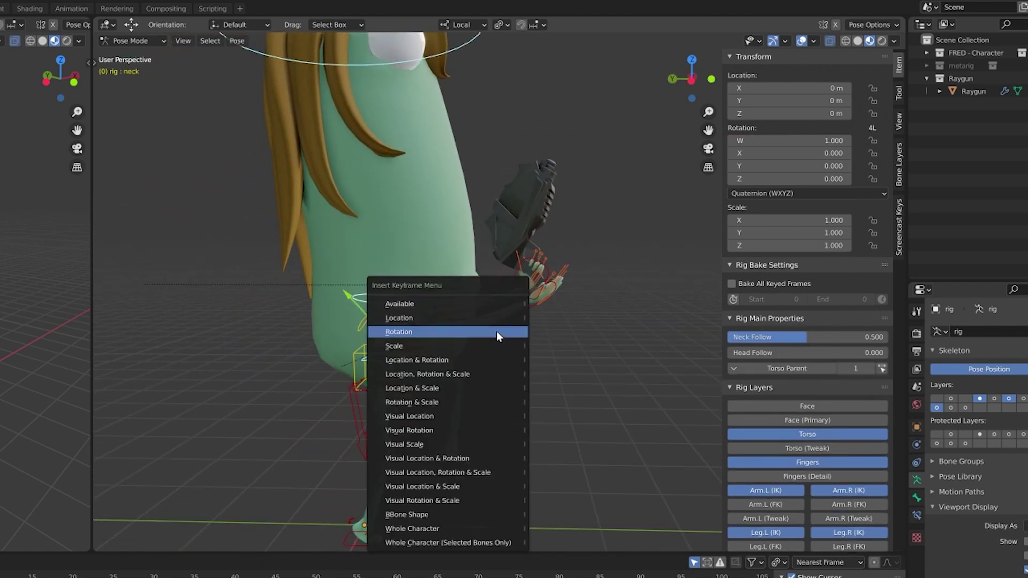
click(496, 330)
- Insert a Rotation keyframe for the left and right thigh IK controls
middle_drag(495, 367, 414, 364)
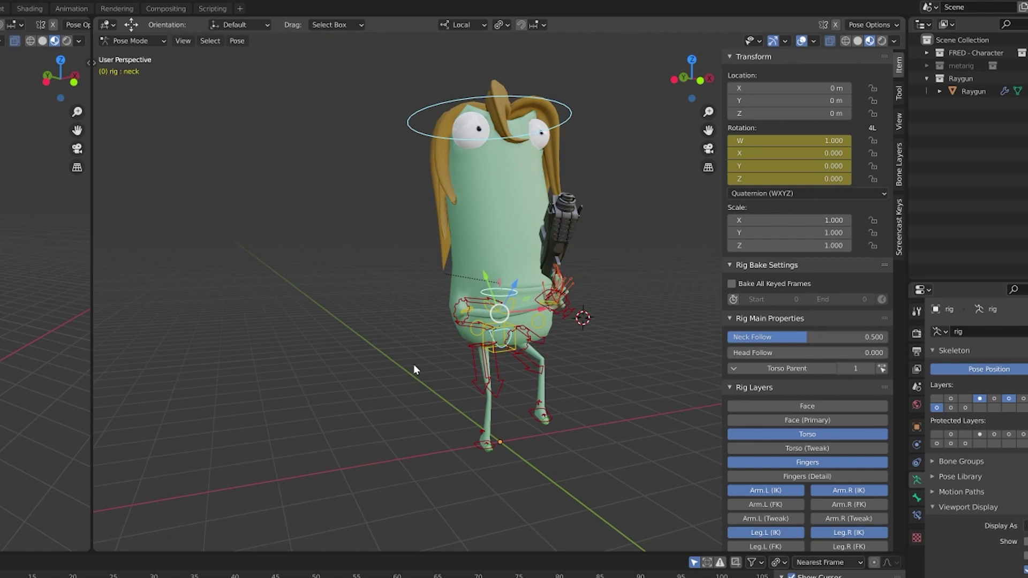
click(521, 374)
key(i)
click(526, 388)
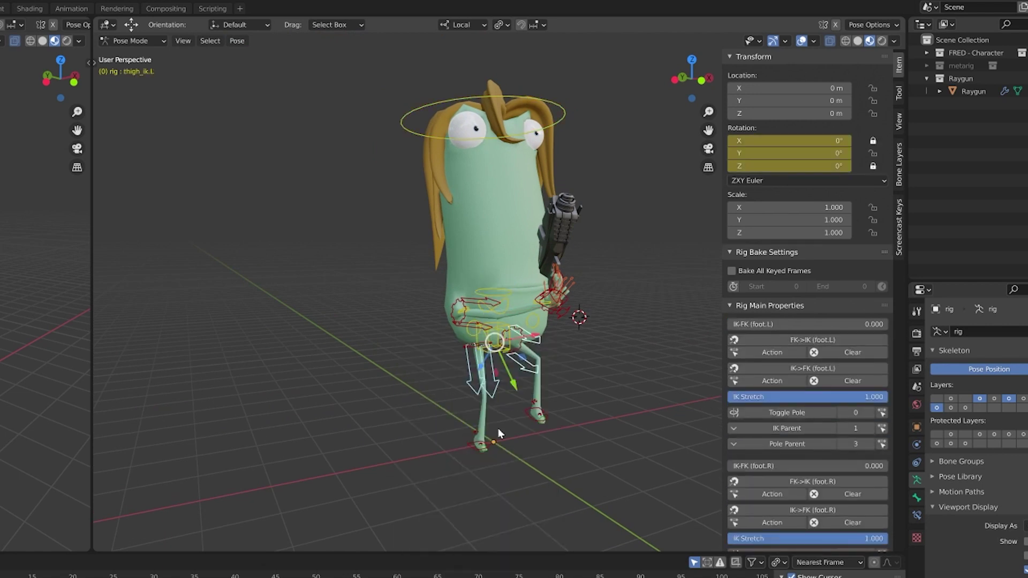
- Insert a keyframe for the toe controls
shift+middle_drag(498, 428, 380, 453)
middle_drag(380, 453, 504, 417)
scroll(504, 417, up, 5)
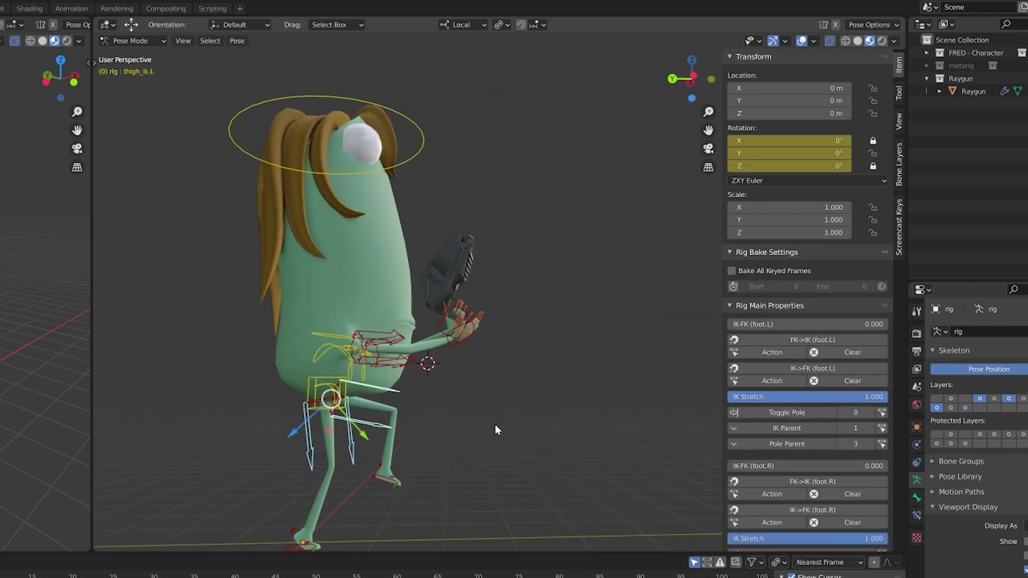
click(373, 411)
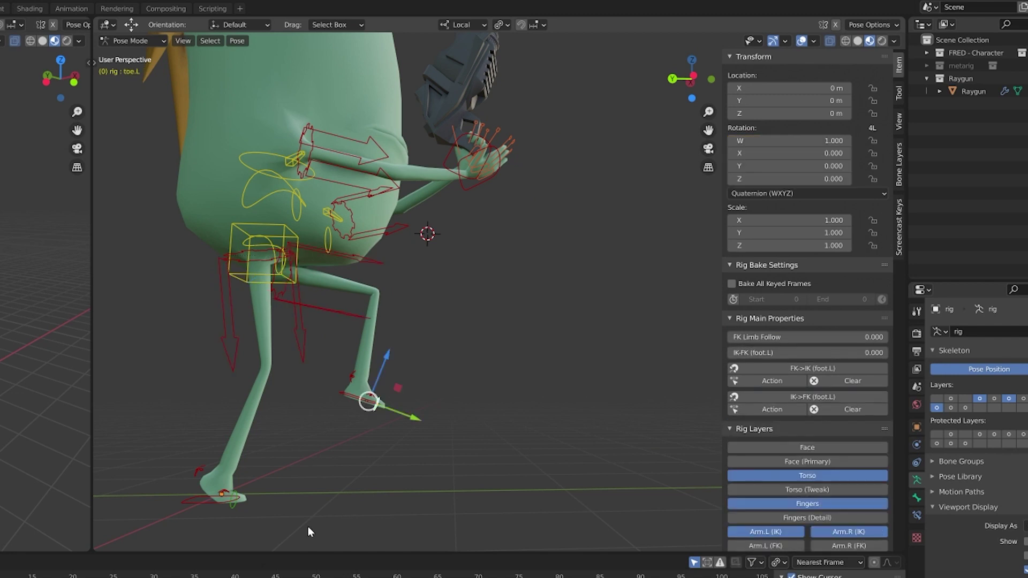
click(329, 483)
key(i)
click(329, 484)
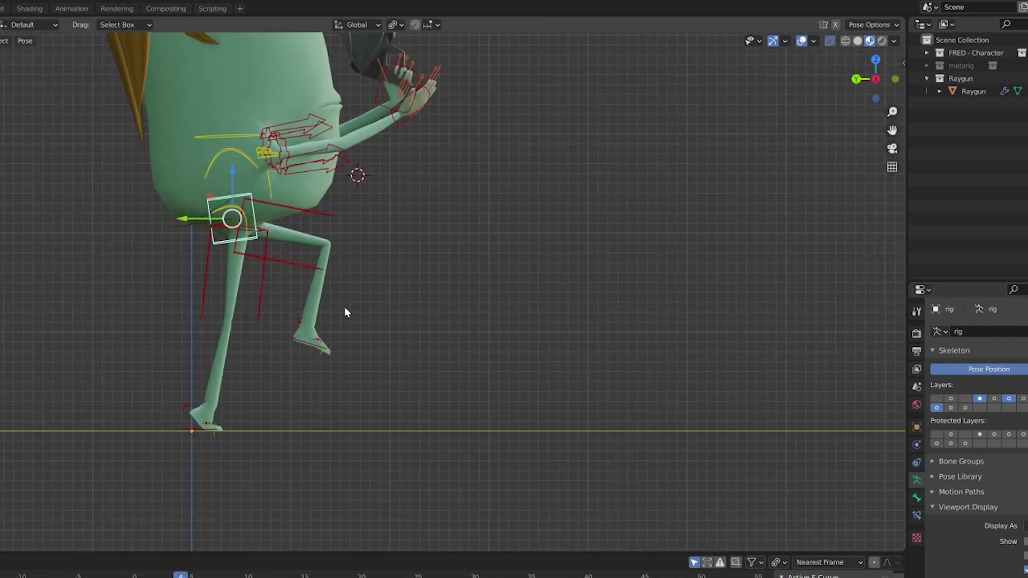
- Lower the torso control slightly at frame 0 so the standing leg bends
shift+middle_drag(348, 302, 371, 387)
key(Down)
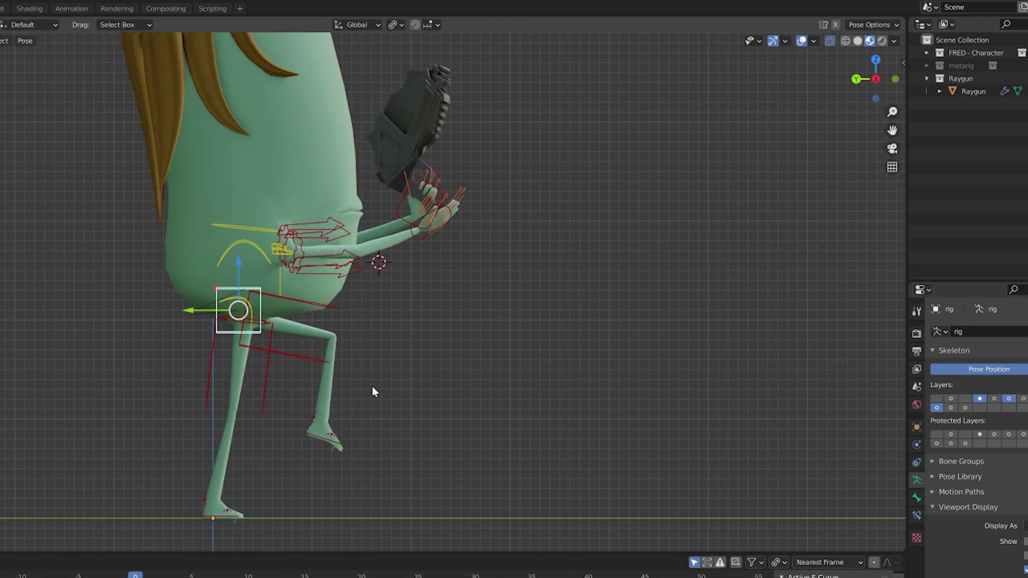
key(g)
click(274, 329)
key(KP_1)
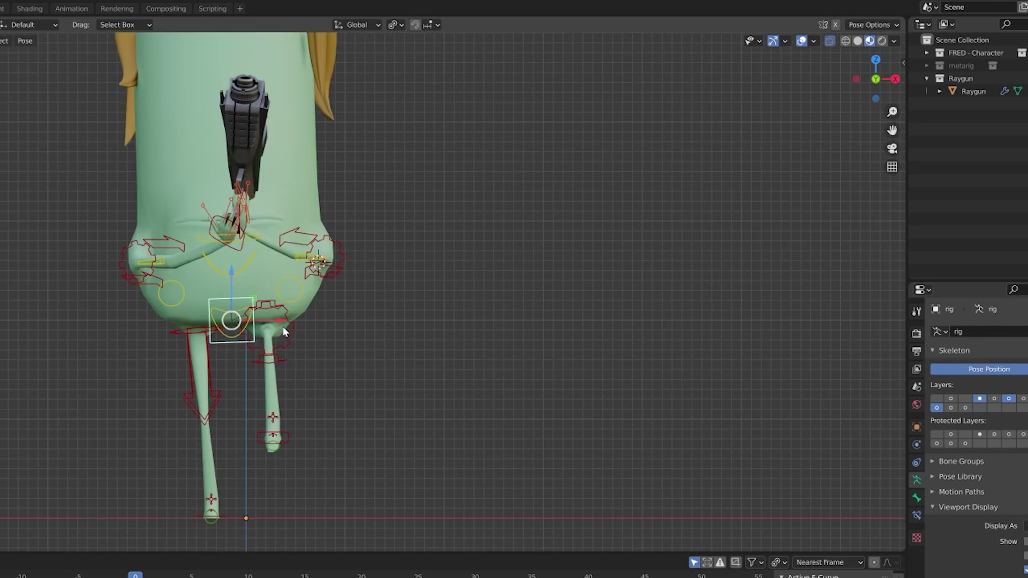
key(ctrl+KP_3)
- Step through the torso's keyframes and play the animation from the start to examine the body's motion in side view
key(Up)
key(Up)
key(Up)
key(Down)
key(Down)
key(Down)
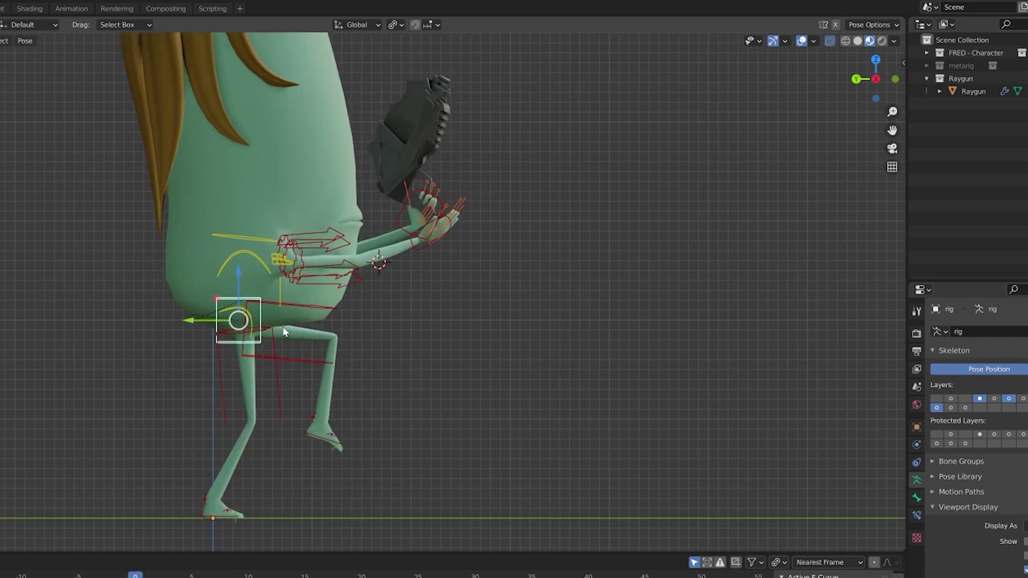
key(Up)
key(Up)
key(Up)
key(shift+Left)
key(space)
key(space)
key(shift+Left)
key(space)
key(space)
- At frame 16, plant the left foot IK control forward on the ground with the toes raised and keyframe it
shift+middle_drag(216, 369, 186, 382)
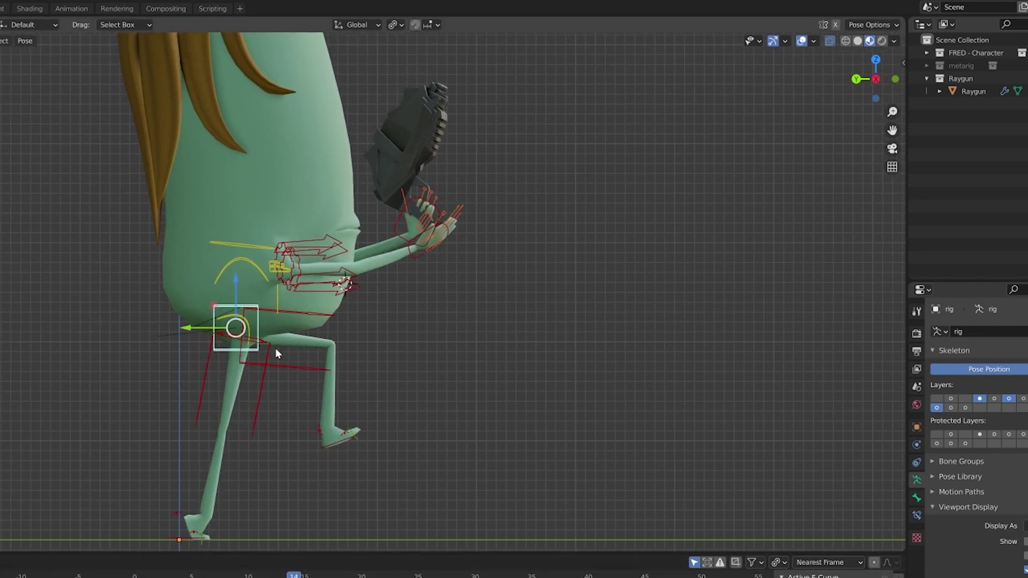
click(323, 449)
key(g)
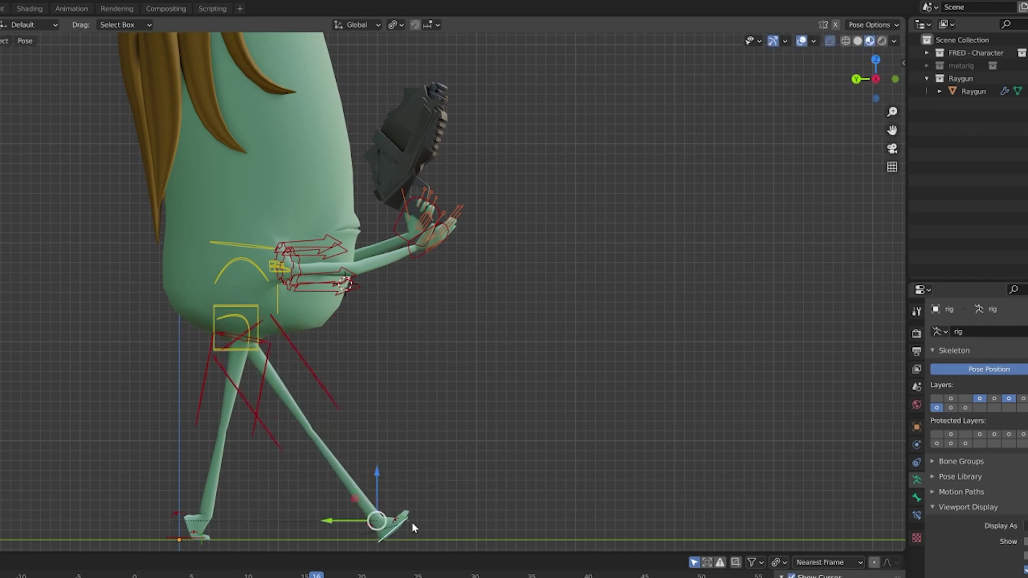
click(412, 523)
key(r)
click(474, 467)
key(i)
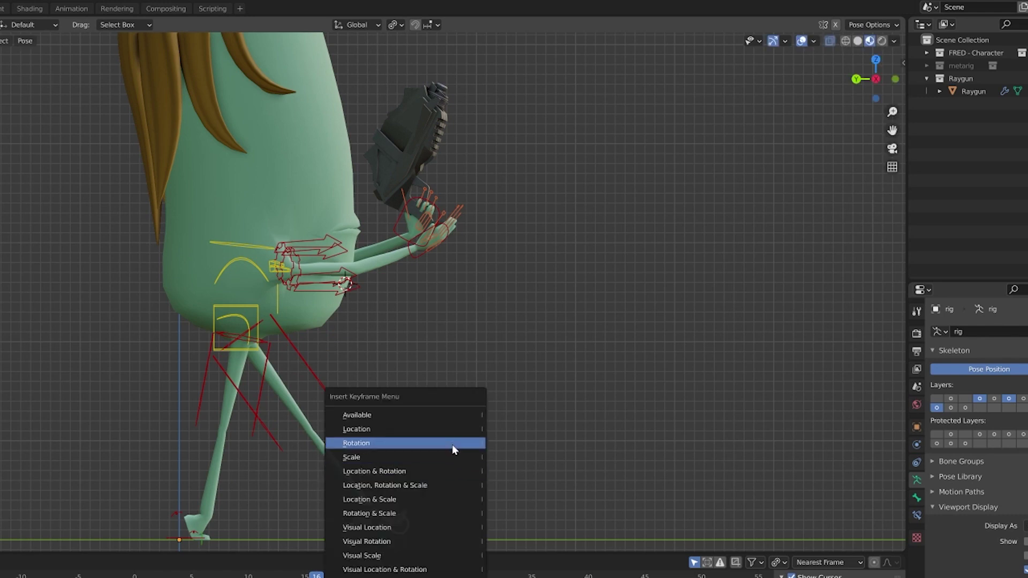
click(454, 450)
key(i)
click(472, 464)
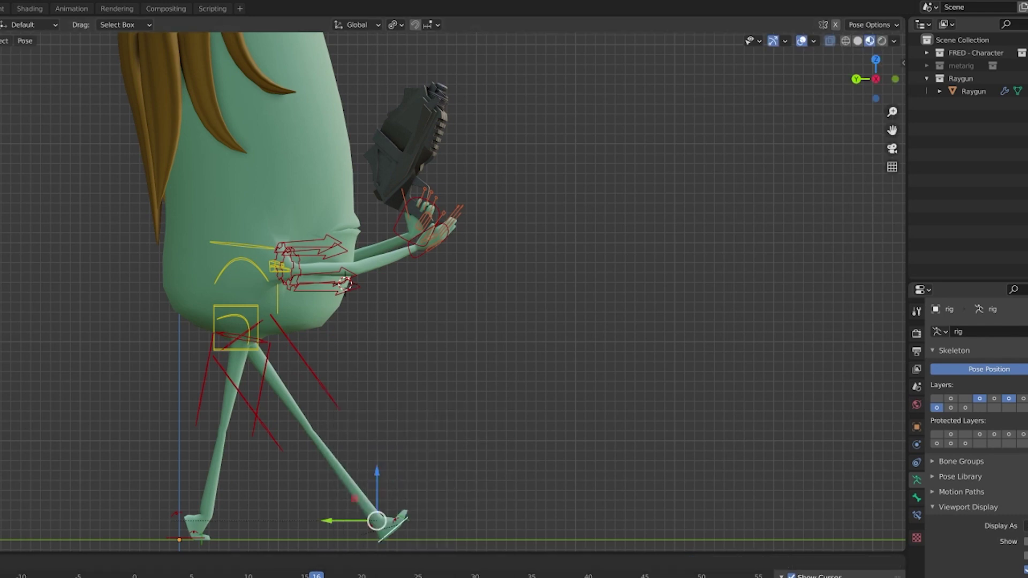
- At frame 16, move the torso control about 0.60 m forward and 0.42 m down and keyframe it
click(249, 351)
key(g)
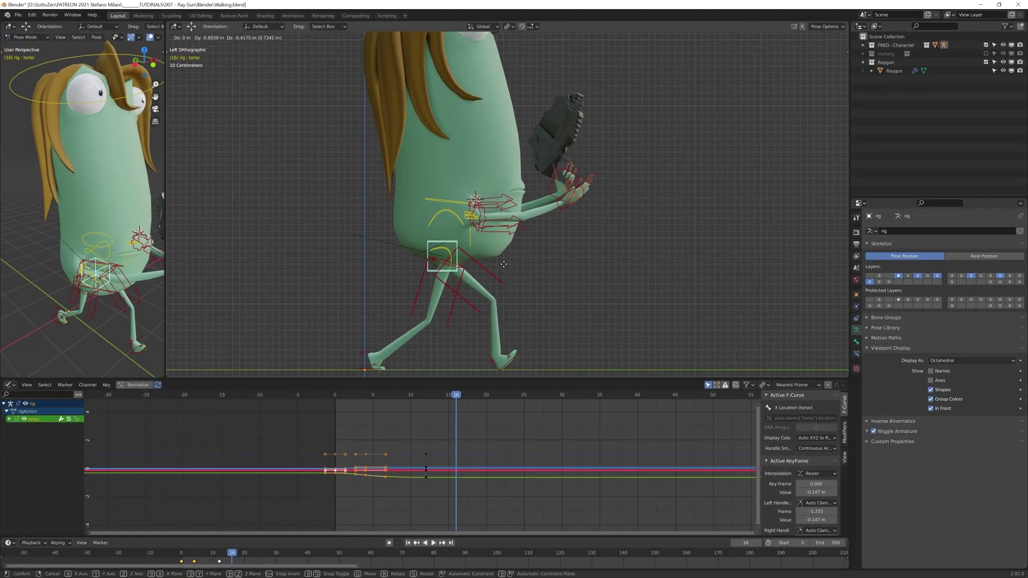
click(503, 264)
key(i)
click(512, 270)
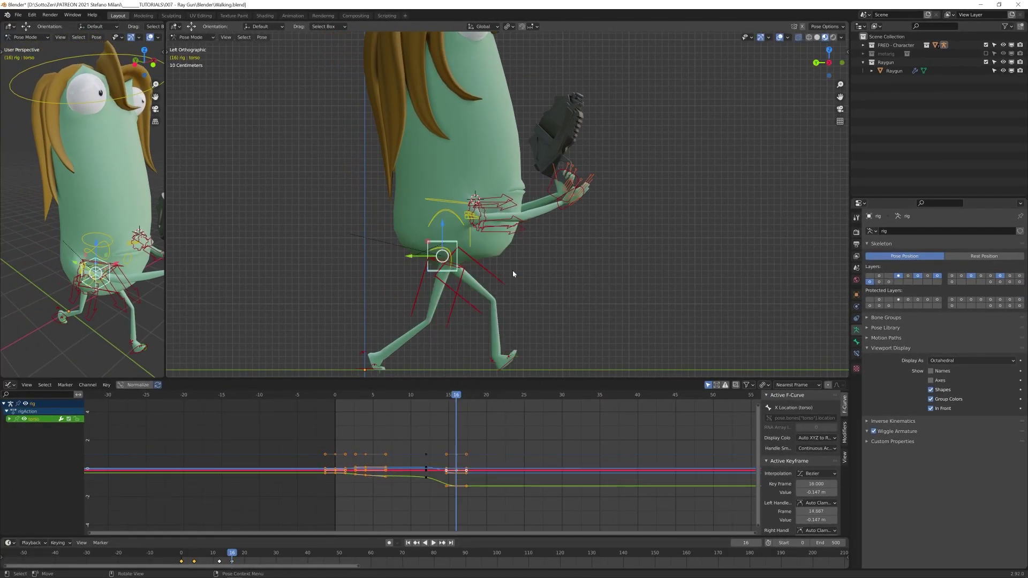
- Select the torso's keyframes at frame 16 in the Graph Editor and scale their handles shorter
drag(515, 449, 444, 509)
key(s)
click(508, 440)
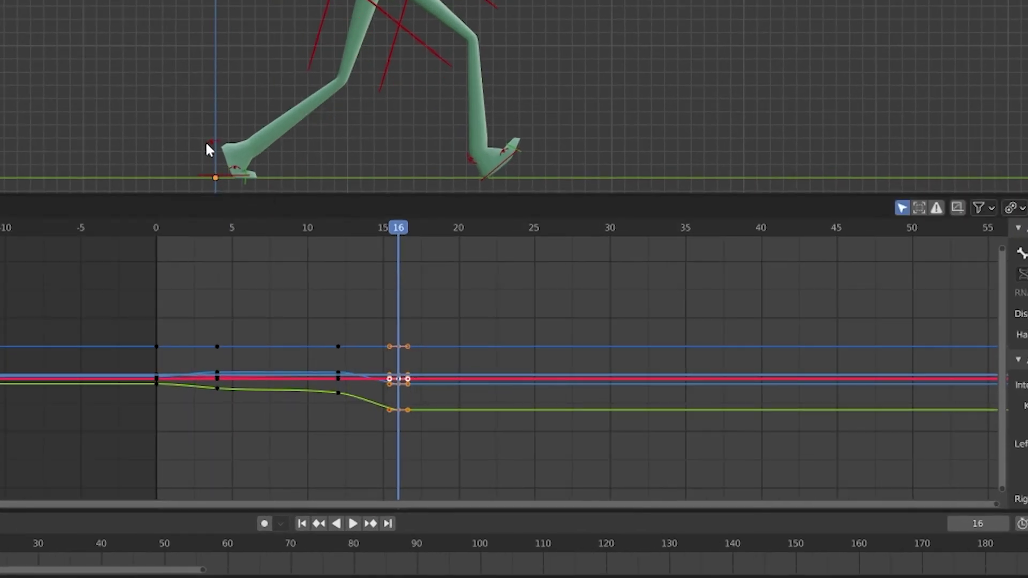
- Insert a keyframe for the right heel IK control at frame 16
click(206, 143)
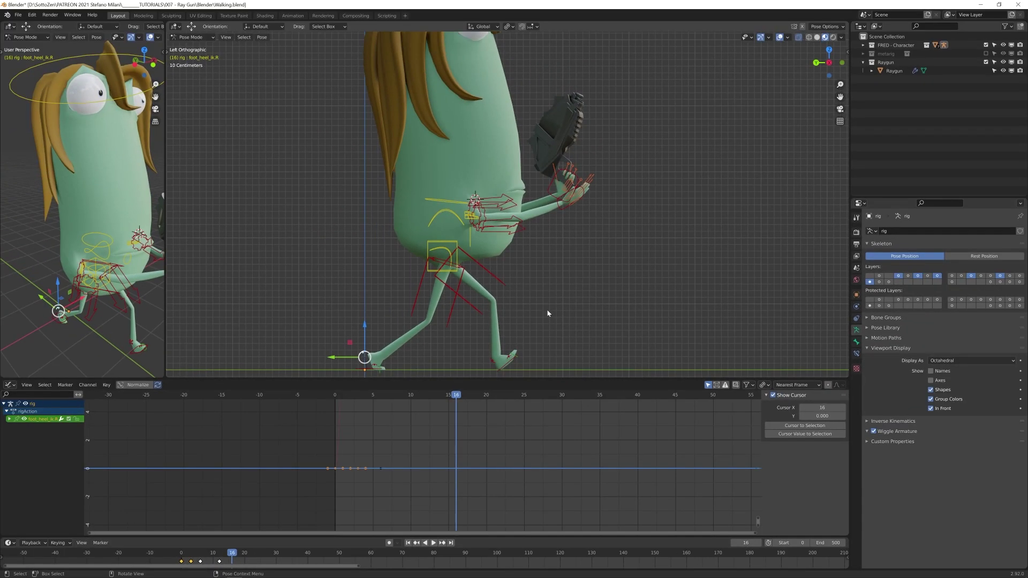
key(i)
click(545, 287)
- Examine the right heel's curves, then scrub and play the step while watching the feet and legs up close
key(Home)
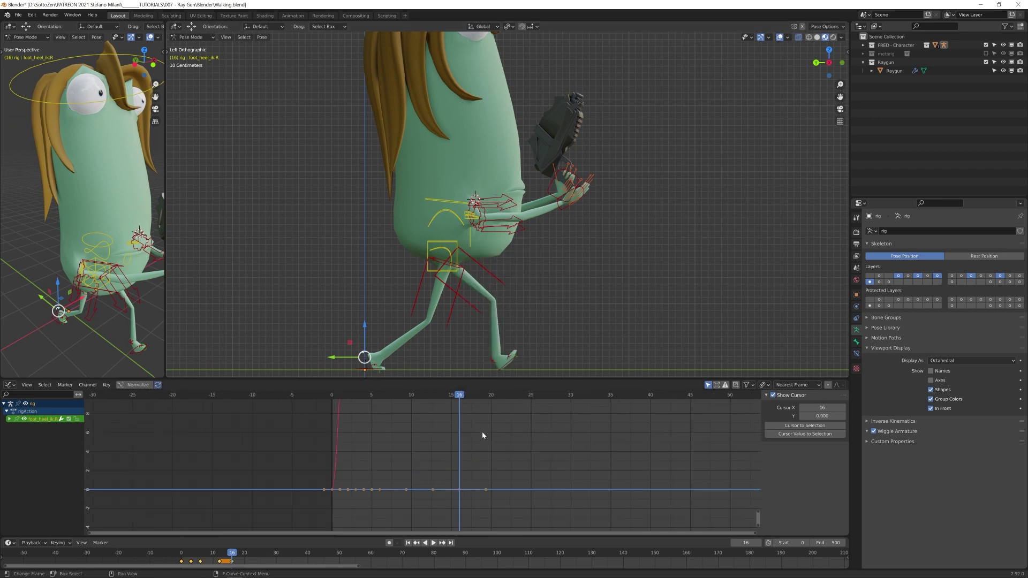
scroll(486, 461, down, 9)
drag(464, 401, 300, 426)
key(space)
key(space)
shift+middle_drag(524, 298, 509, 245)
scroll(463, 279, up, 2)
scroll(462, 278, down, 2)
scroll(462, 280, up, 2)
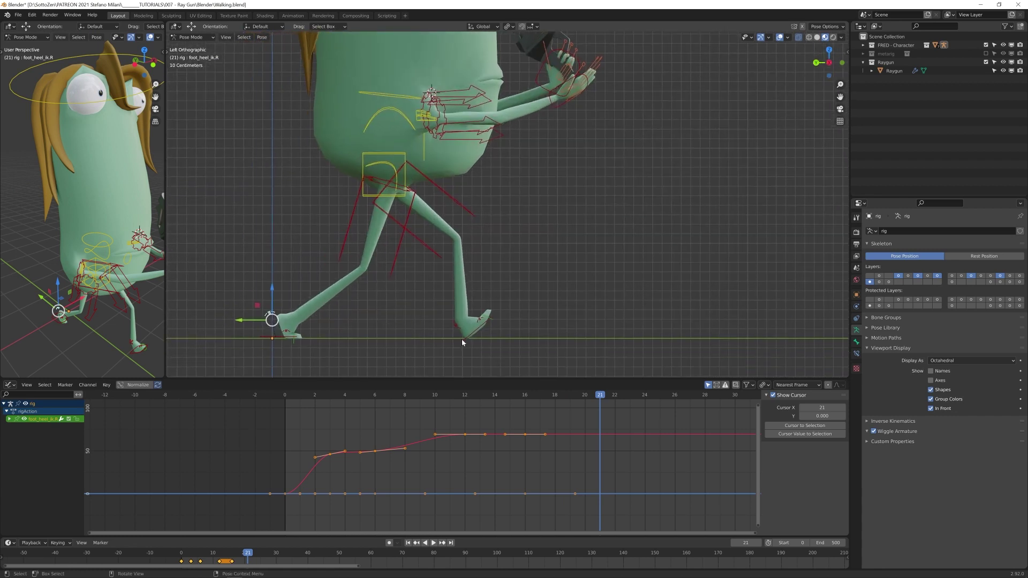
- At frame 18, move the left foot IK control forward along Y until the foot lies flat and keyframe it
click(463, 339)
key(shift+ctrl+space)
key(shift+ctrl+space)
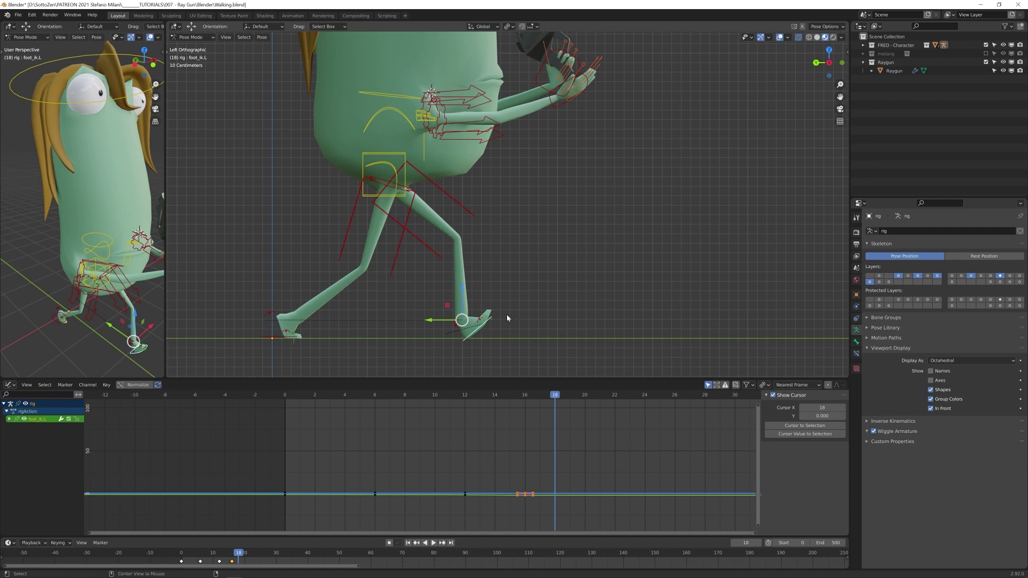
key(g)
key(y)
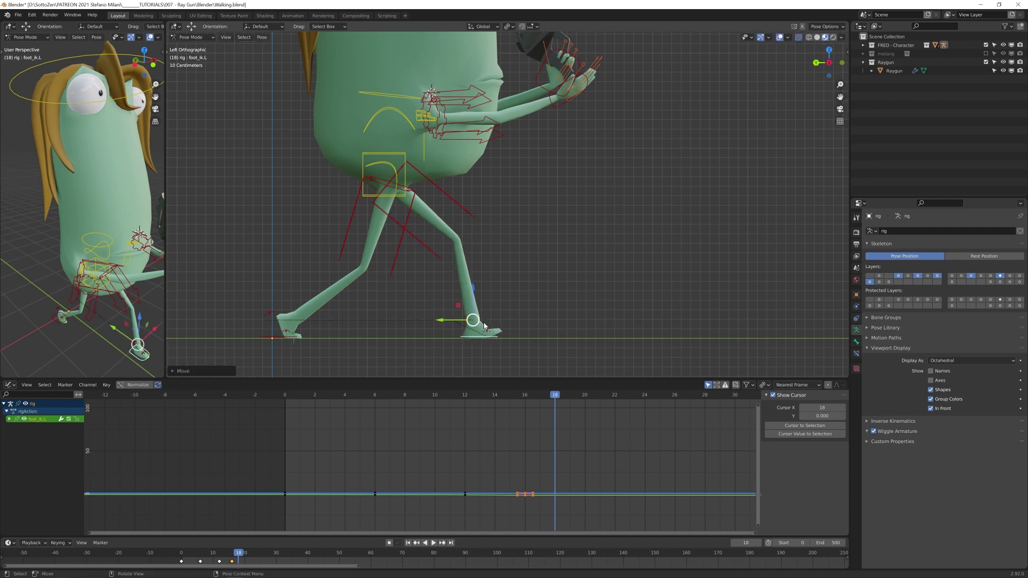
key(i)
- Insert a keyframe for the left toe control at frame 18 and scrub through the foot contact
click(497, 332)
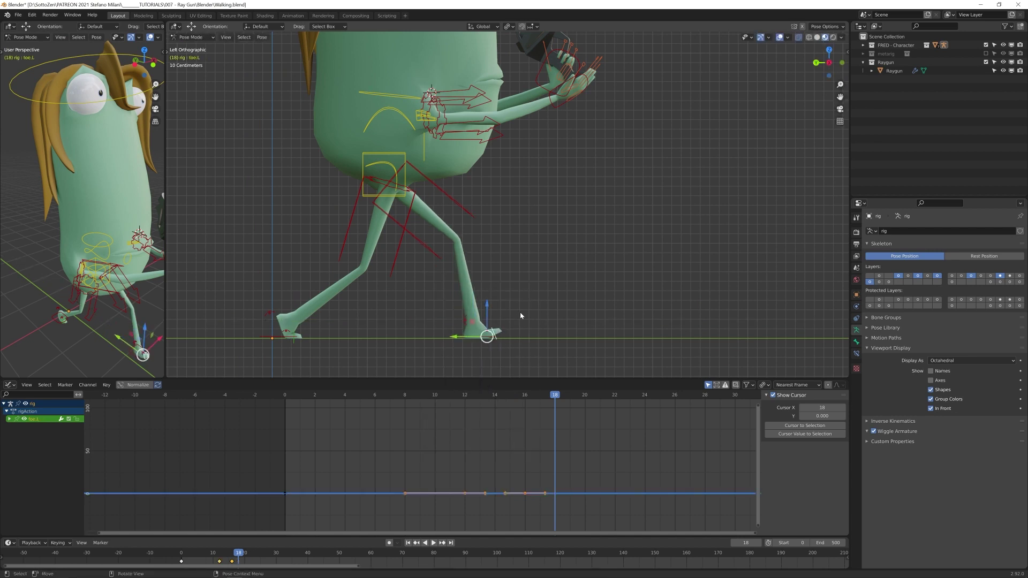
key(i)
click(520, 294)
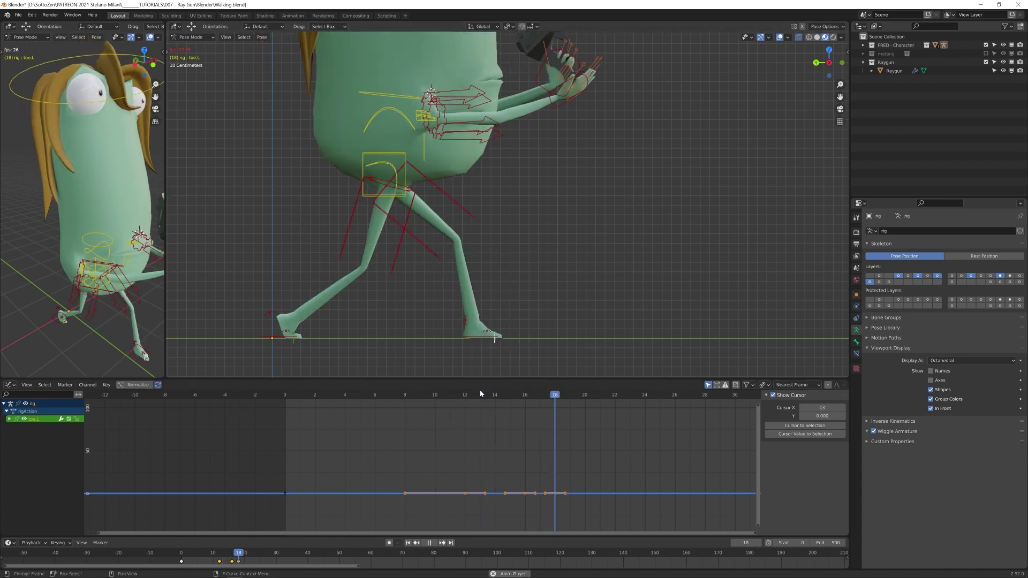
drag(480, 392, 554, 403)
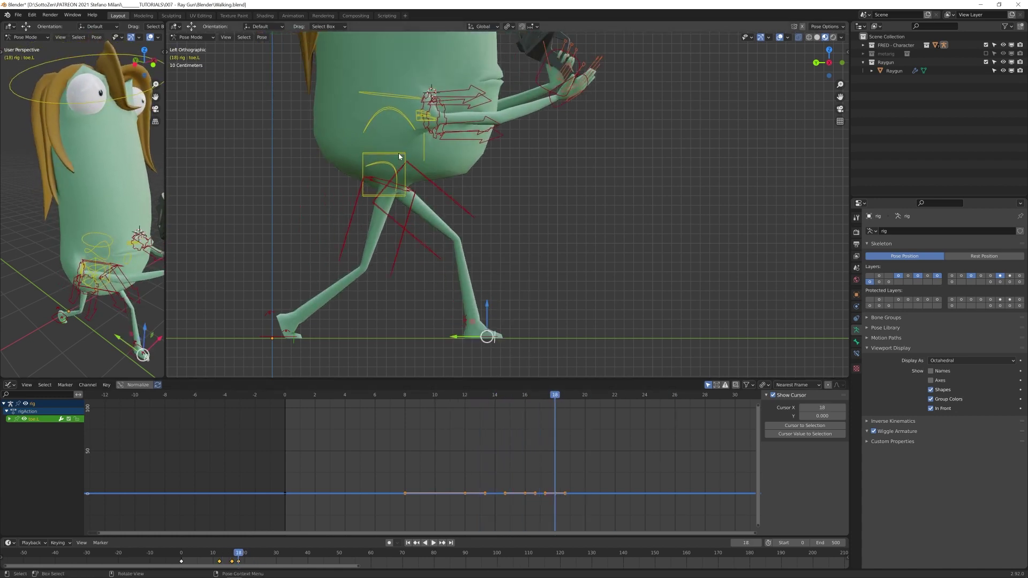
- At frame 21, move the torso control forward and down over the left foot and keyframe it
click(401, 155)
click(525, 395)
key(g)
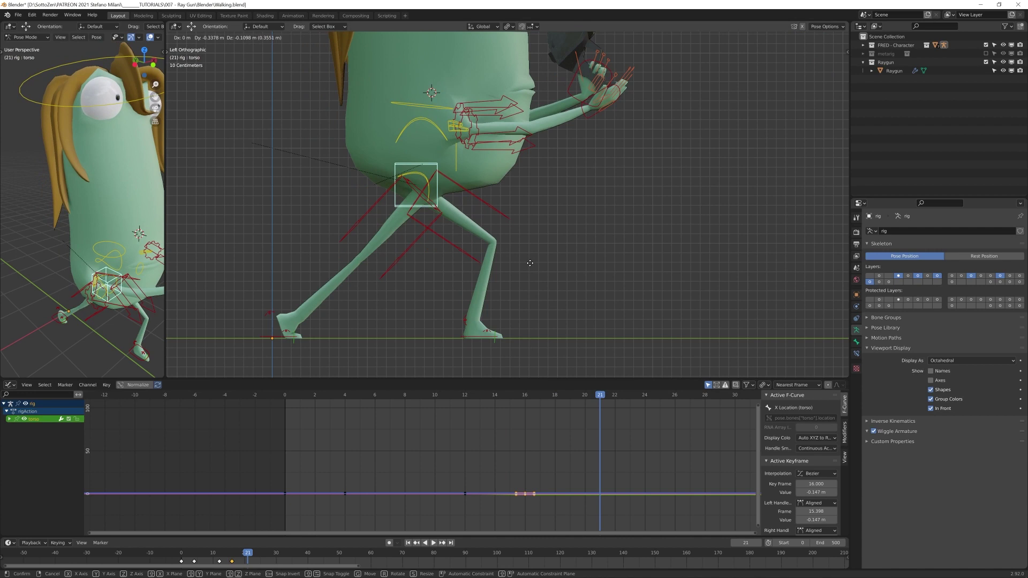
click(559, 265)
key(i)
click(555, 284)
- From the front, shift the torso sideways over the supporting leg and insert a Location & Rotation keyframe at frame 21
key(KP_1)
drag(389, 185, 400, 186)
key(i)
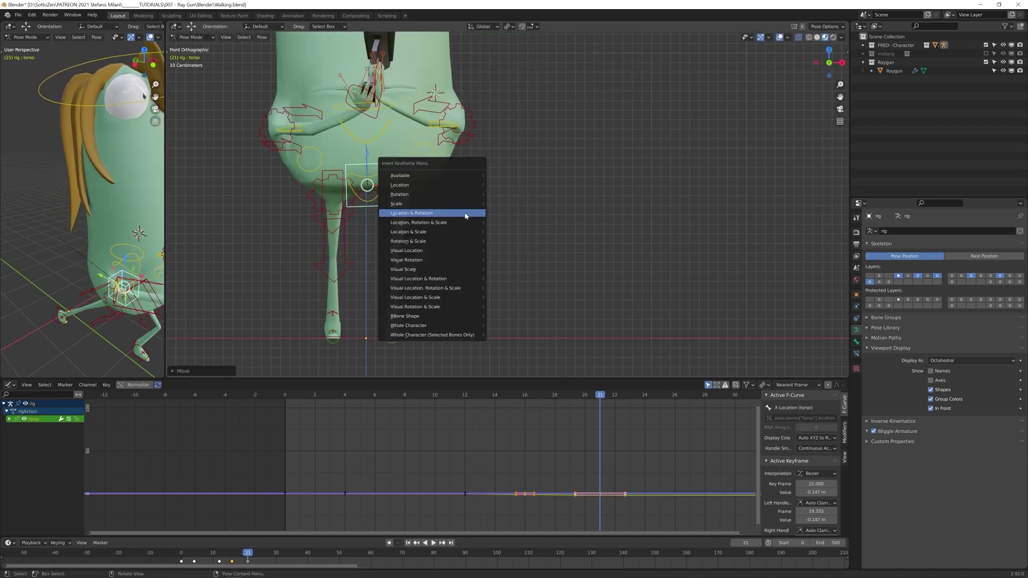
click(466, 214)
- Insert a keyframe for the right foot IK control at frame 17, viewing the character from its left side
key(ctrl+KP_3)
click(278, 340)
drag(584, 396, 540, 396)
key(i)
- At frame 21, lift the right foot IK control forward off the ground and keyframe it
key(Right)
key(Right)
key(Right)
key(Right)
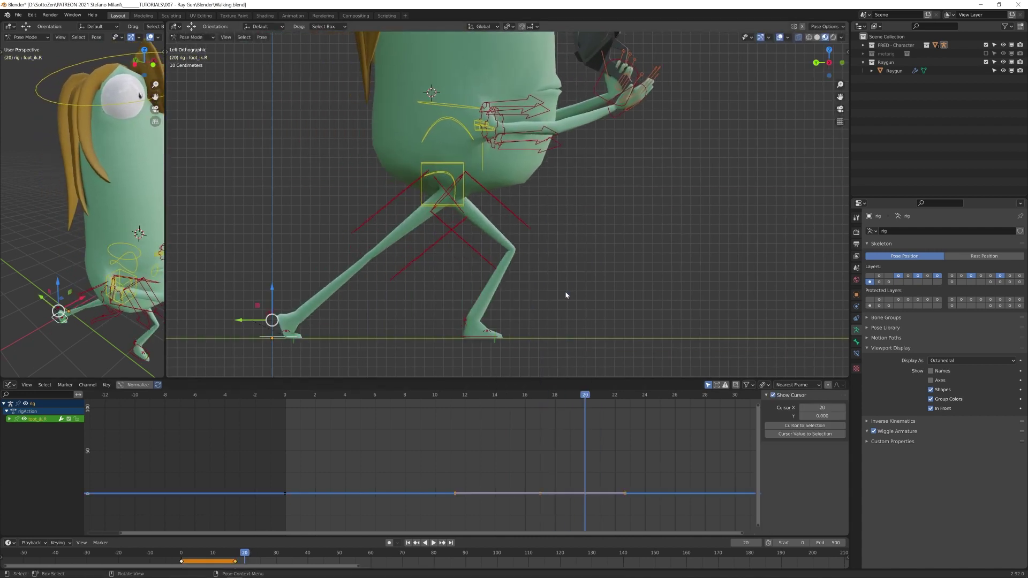
key(g)
click(456, 294)
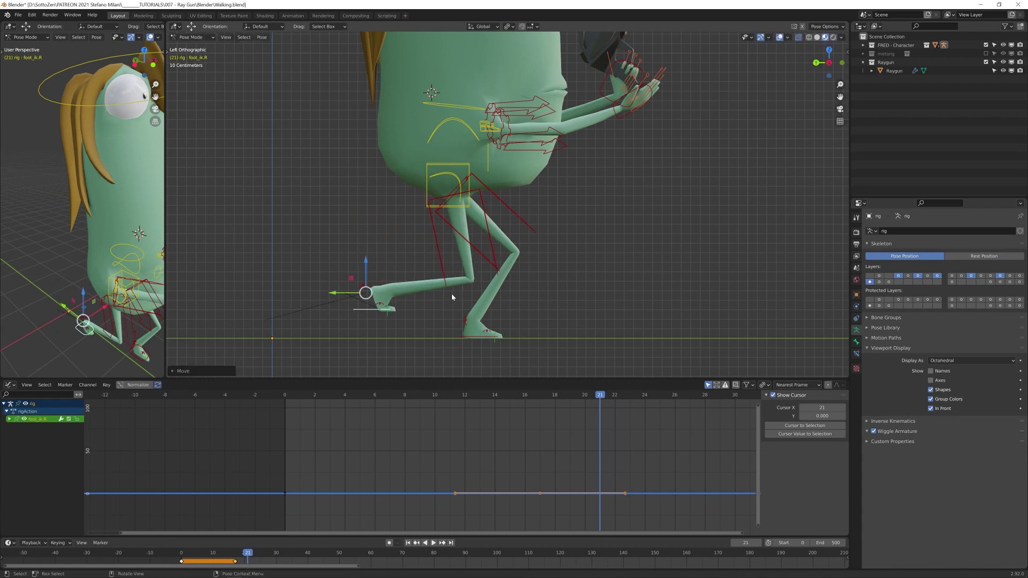
key(i)
click(392, 294)
- Insert a keyframe for the right heel IK control at frame 17
click(369, 286)
key(Left)
key(Left)
key(Left)
key(Left)
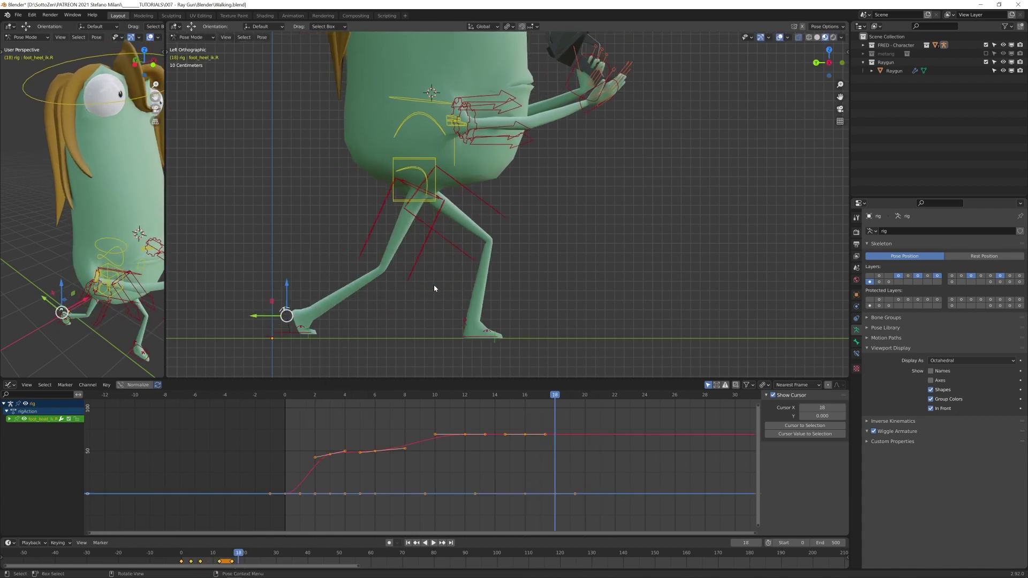
click(548, 435)
- Clear the right heel IK control's rotation at frame 21 and keyframe it
key(Right)
key(Right)
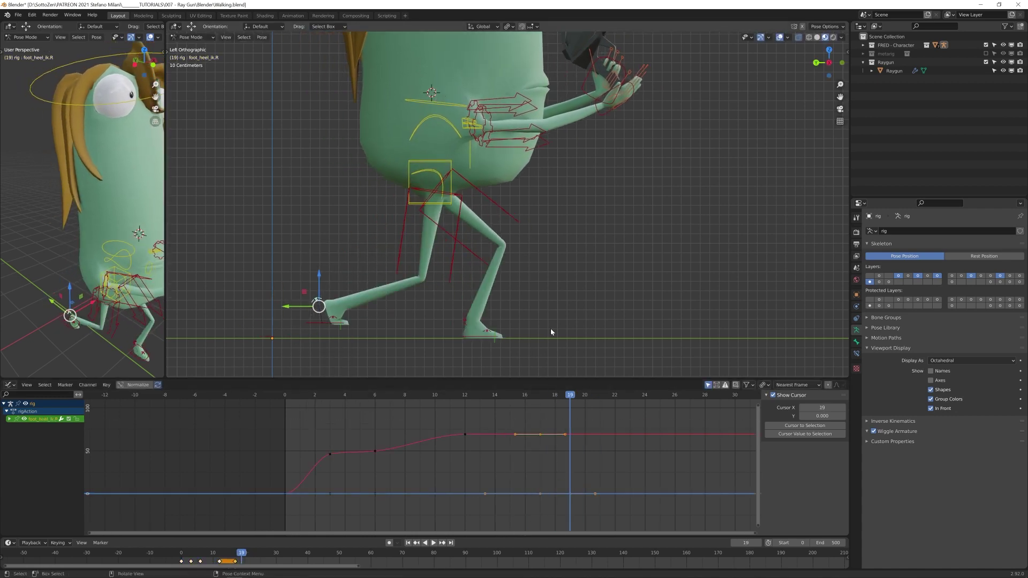
key(alt+r)
key(i)
click(564, 275)
- Rotate the right foot IK control at frame 21 so the toes point downward and keyframe it
click(298, 325)
key(Right)
key(Right)
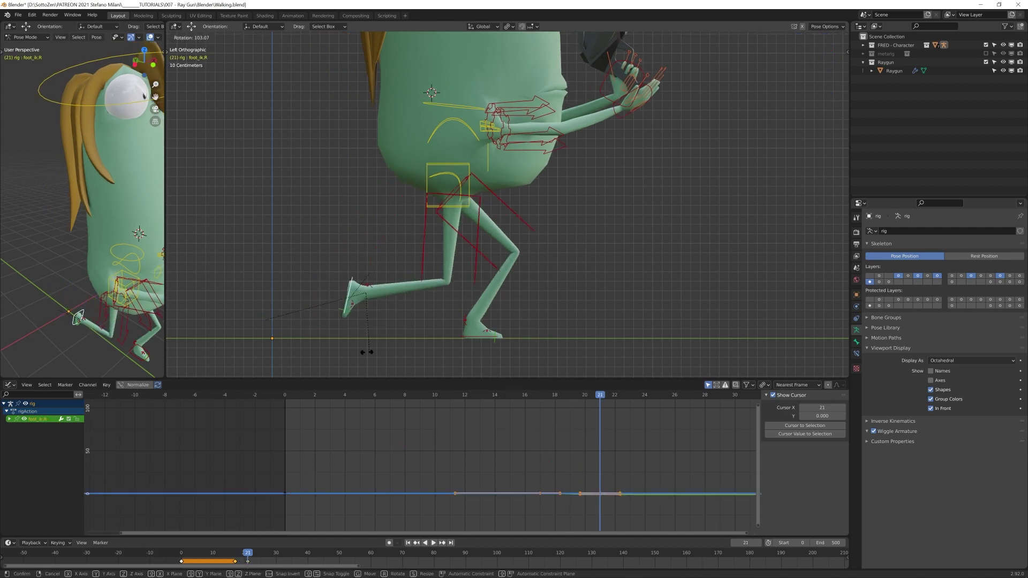
click(344, 347)
key(i)
click(482, 270)
- Move the torso control forward and up at frame 27
drag(448, 397, 659, 401)
scroll(483, 306, down, 2)
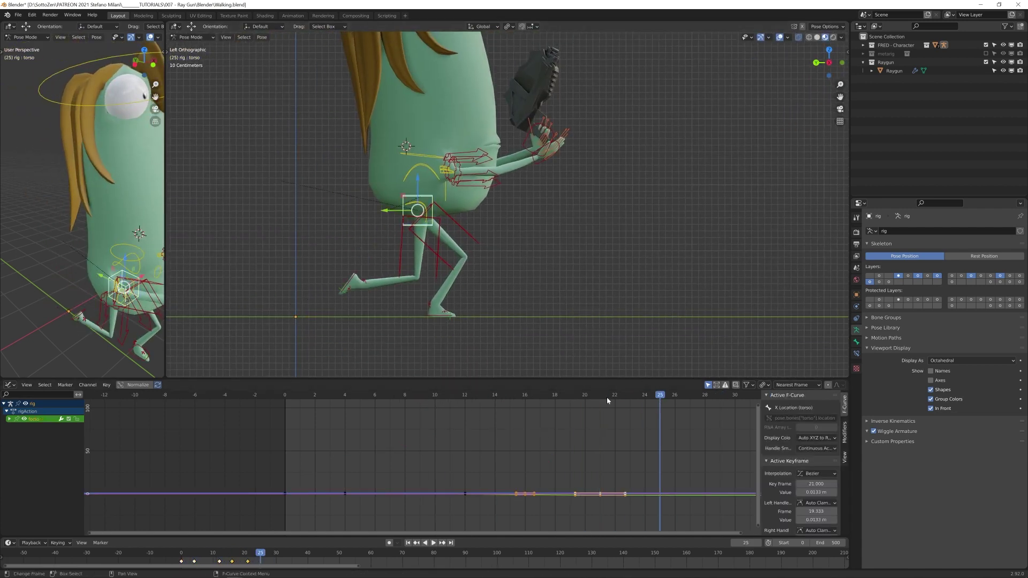
key(Right)
key(Right)
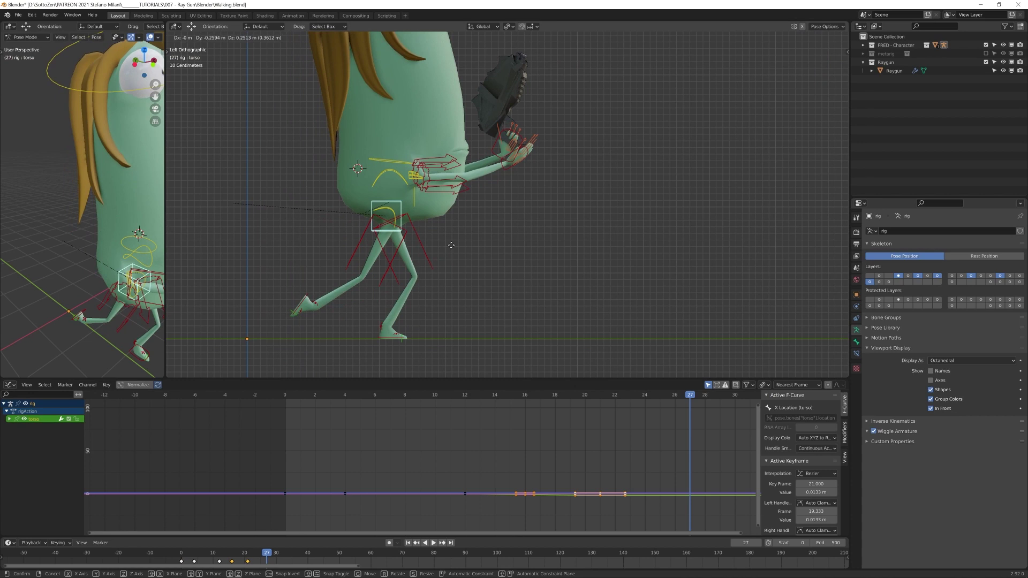
- From the front, shift the torso along X, rotate it and keyframe it at frame 27
key(KP_1)
key(g)
key(x)
click(449, 214)
key(r)
click(518, 225)
key(i)
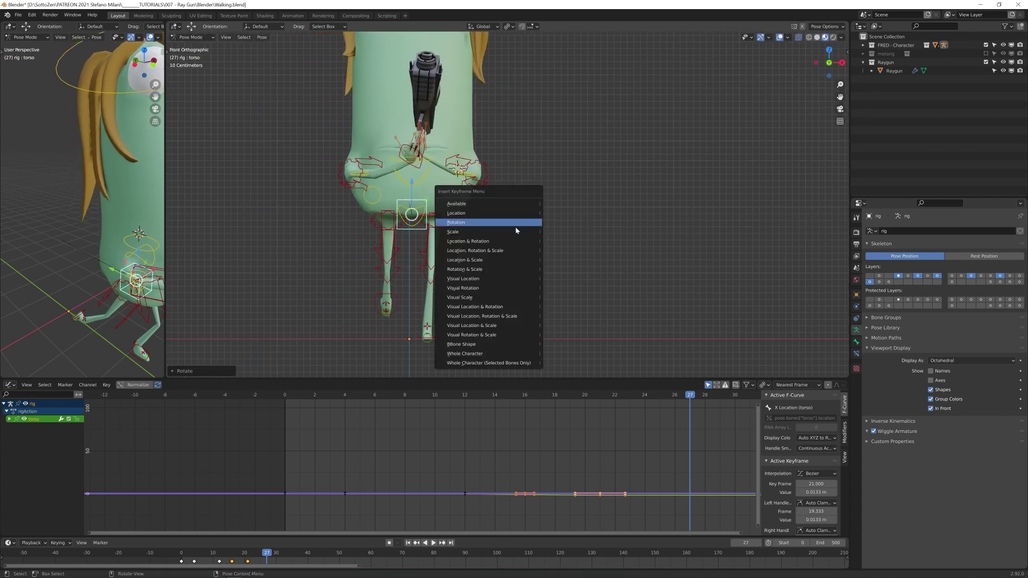
click(516, 227)
- At frame 27, rotate the right foot IK control, swing it forward beside the standing leg and keyframe it
key(ctrl+KP_3)
click(292, 316)
key(r)
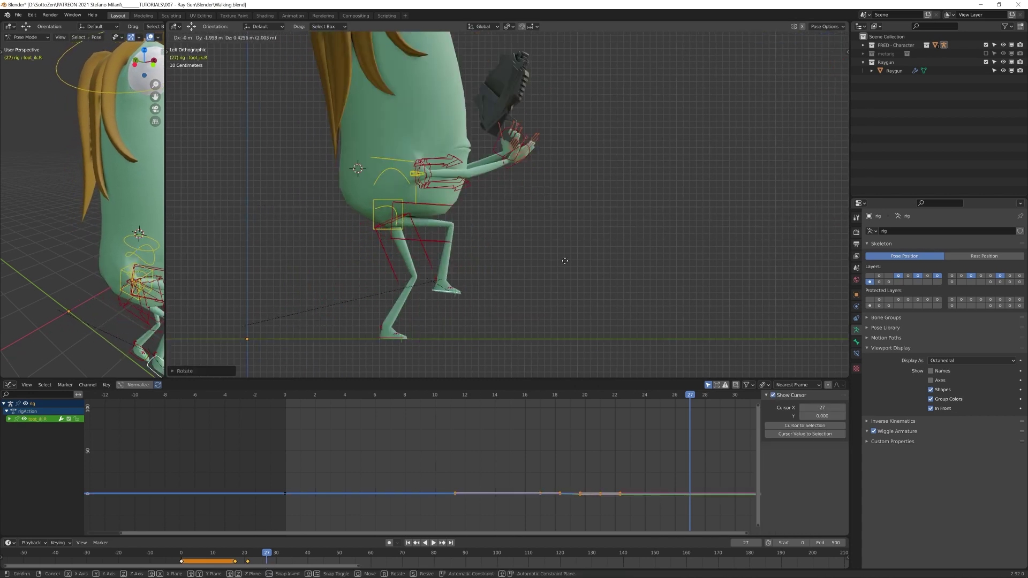
click(517, 282)
key(i)
click(505, 283)
- Insert keyframes for the left foot and left heel IK controls at frame 27
middle_drag(505, 285, 472, 303)
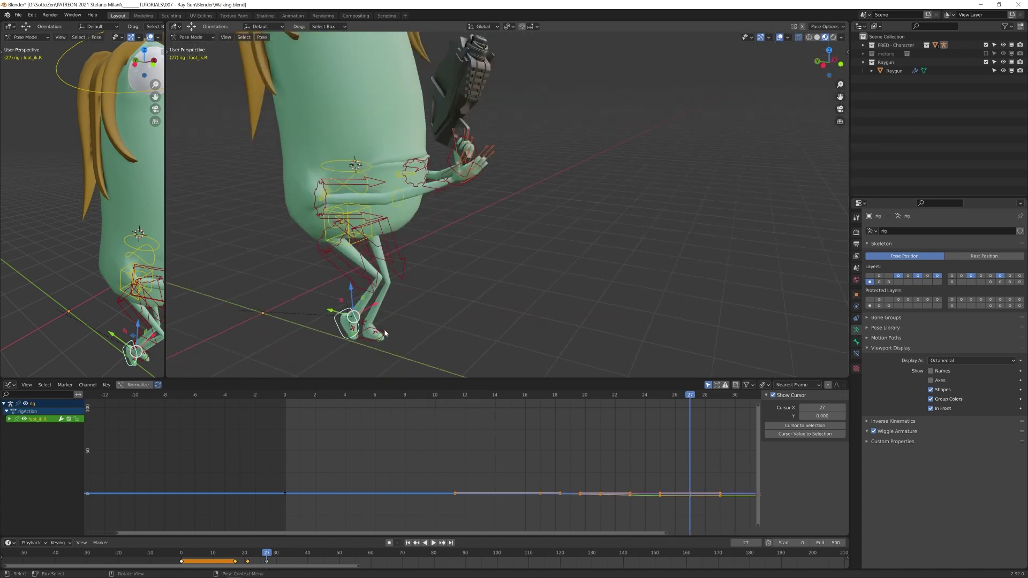
click(376, 337)
key(i)
click(489, 299)
key(i)
click(524, 281)
key(ctrl+KP_3)
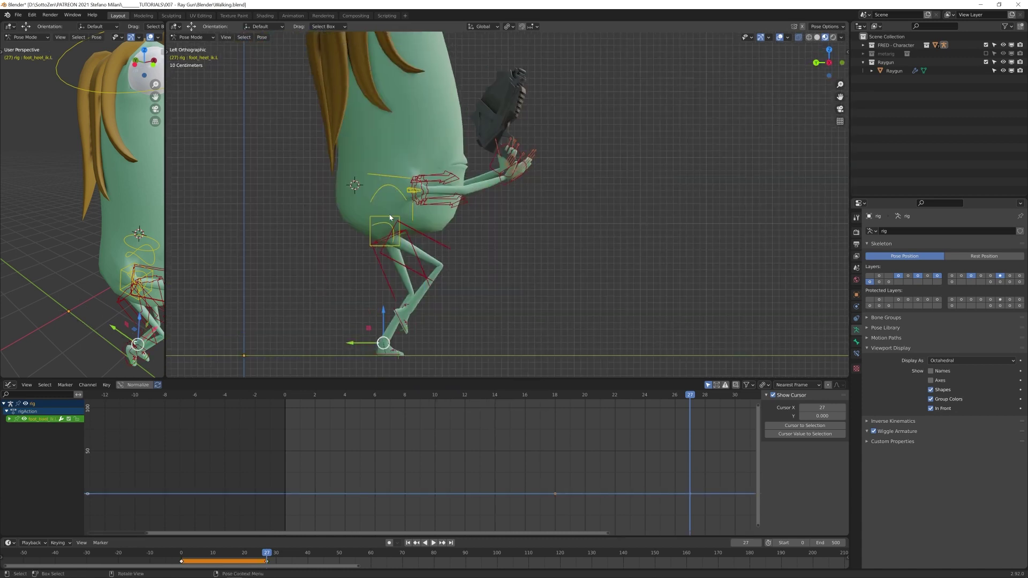
- At frame 31, move the torso control forward and up over the left foot and keyframe it
click(390, 217)
scroll(453, 215, down, 2)
scroll(444, 457, down, 1)
middle_drag(585, 455, 401, 458)
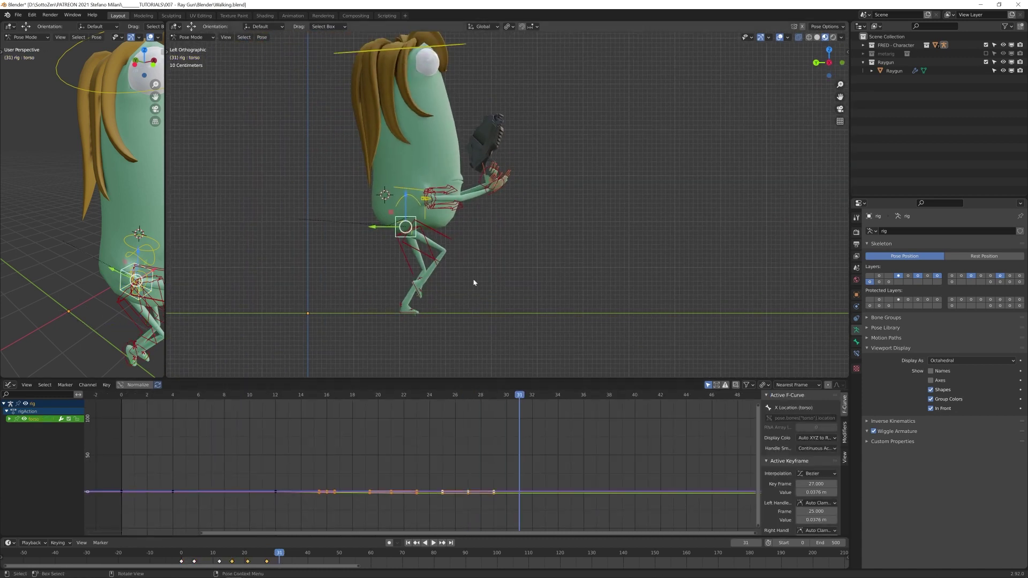
key(g)
click(484, 246)
key(i)
click(483, 245)
- Insert a keyframe for the left heel IK control at frame 31
click(400, 305)
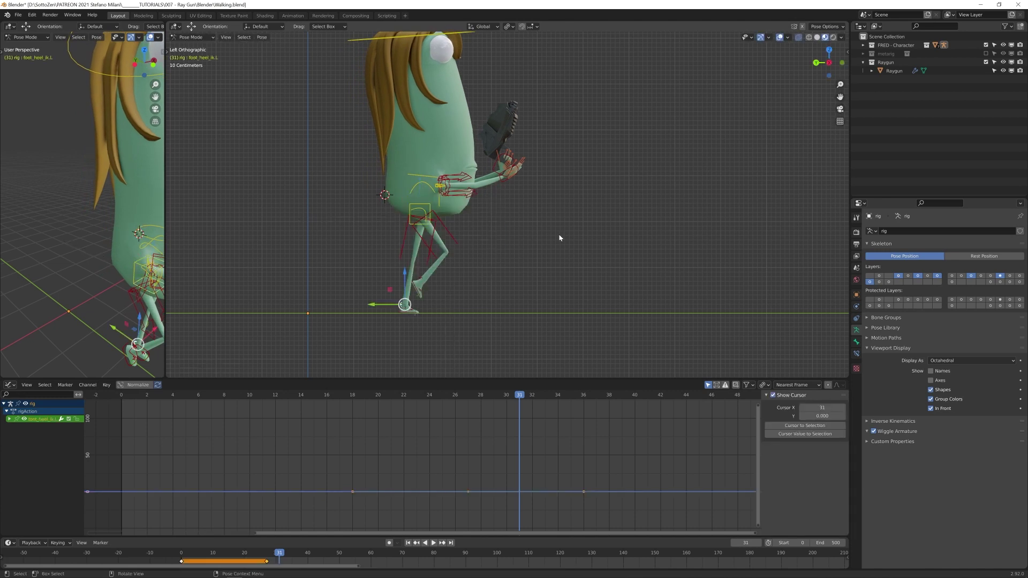
click(523, 321)
key(i)
click(544, 278)
- At frame 31, swing the right foot IK control forward and up in front of the body and keyframe it
click(420, 291)
key(g)
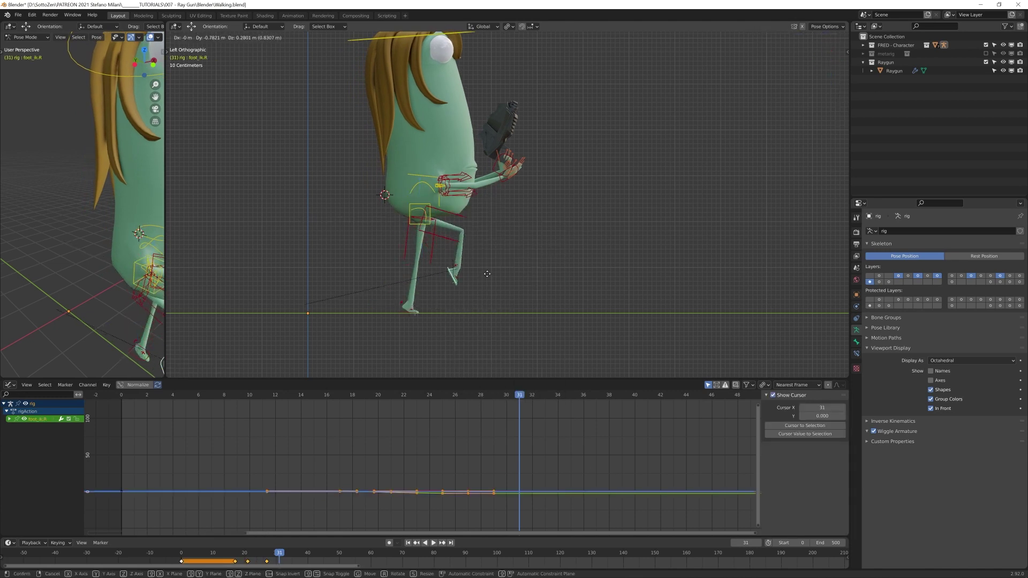
click(573, 240)
key(i)
click(573, 240)
- Rotate the right toe control and keyframe it at frames 27 and 31
click(472, 268)
key(Left)
key(Left)
key(Left)
key(Left)
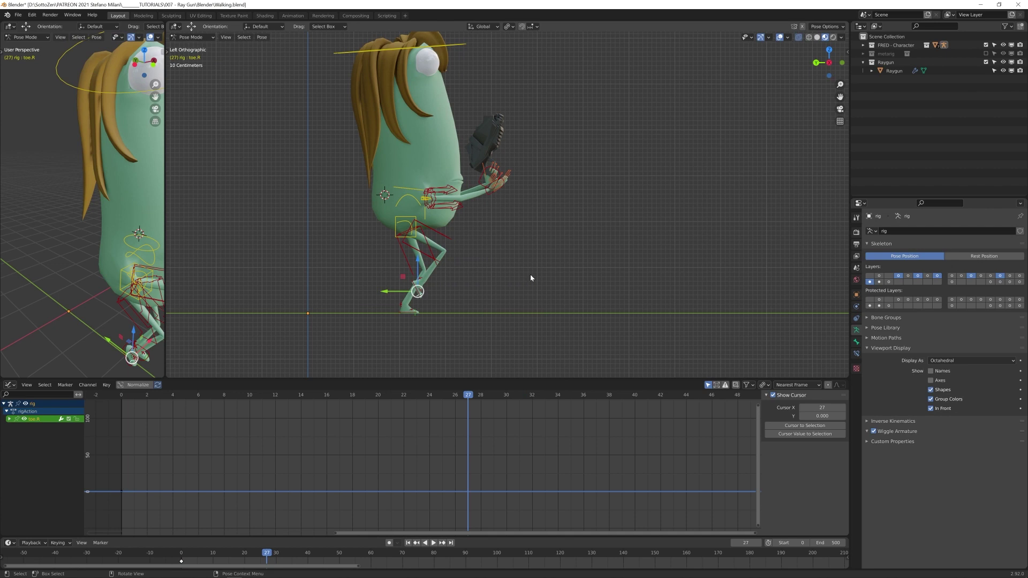
key(Up)
key(r)
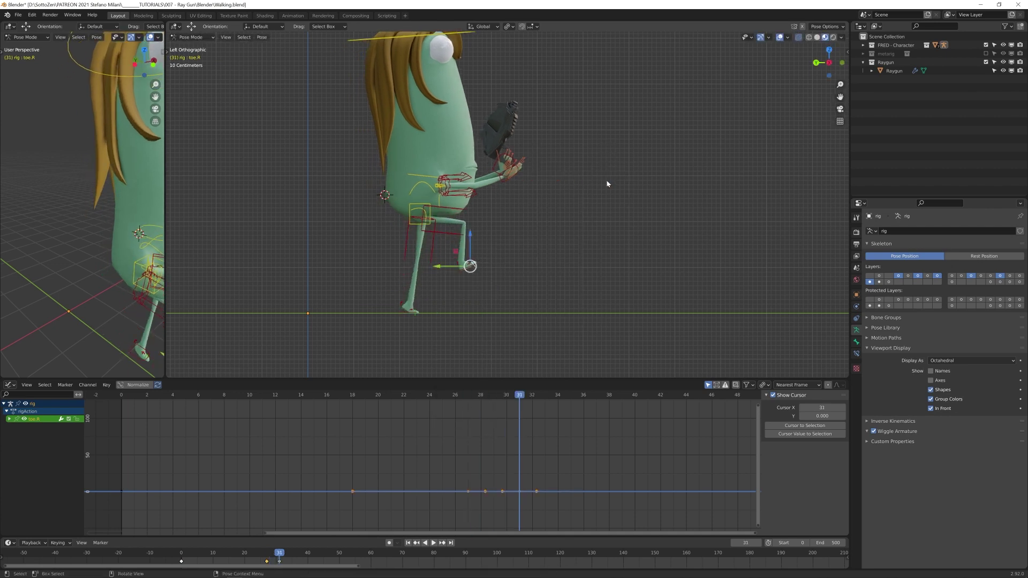
- Return to frame 20 and insert a keyframe for the right toe control
key(Left)
key(Left)
key(Left)
key(Left)
key(Left)
key(Left)
key(Left)
key(Left)
key(Left)
key(Left)
key(Left)
key(Left)
key(Left)
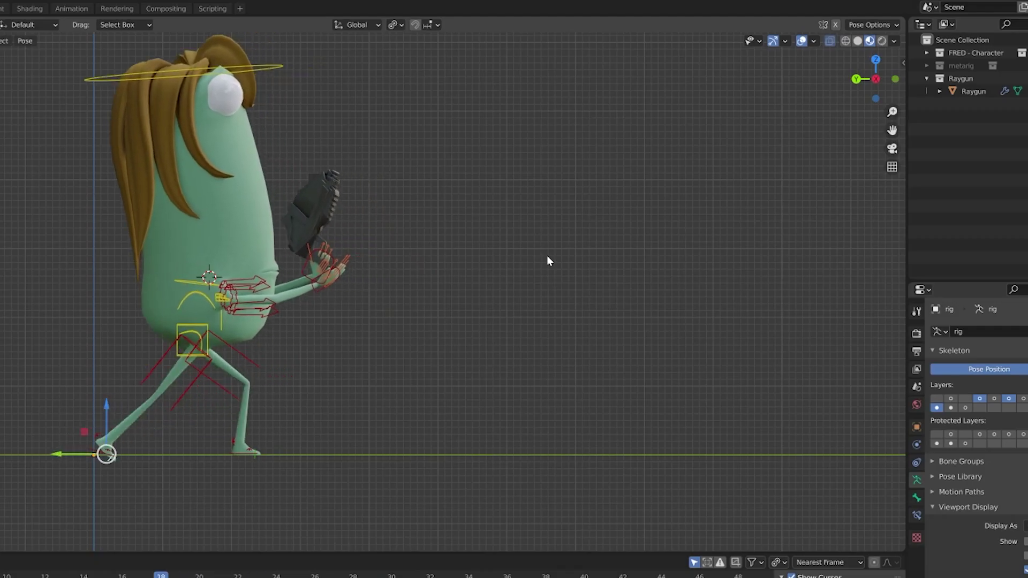
key(Left)
key(Left)
key(Up)
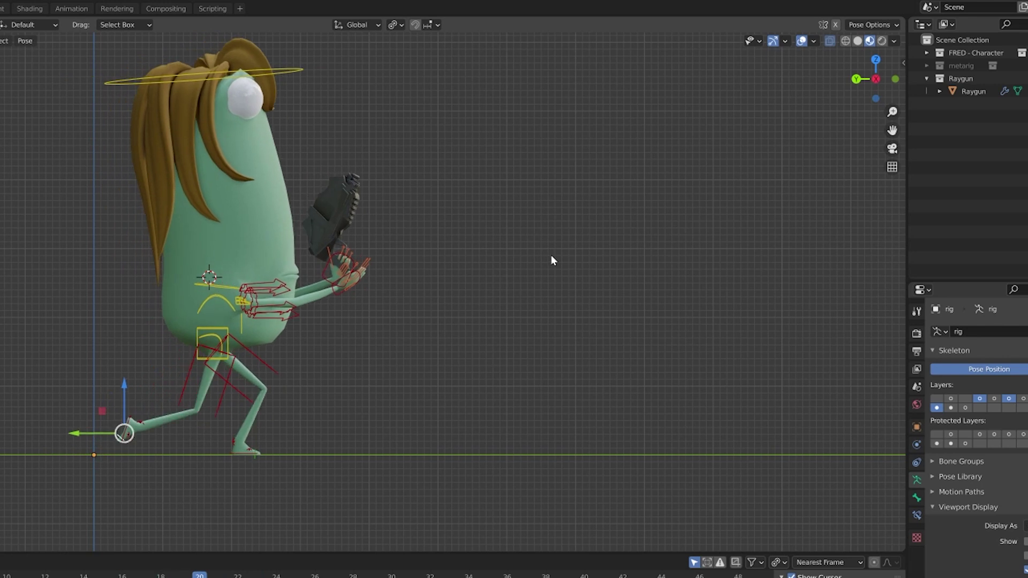
key(i)
click(465, 343)
- Insert a rotation keyframe for the right toe control at frame 18
key(Left)
key(Left)
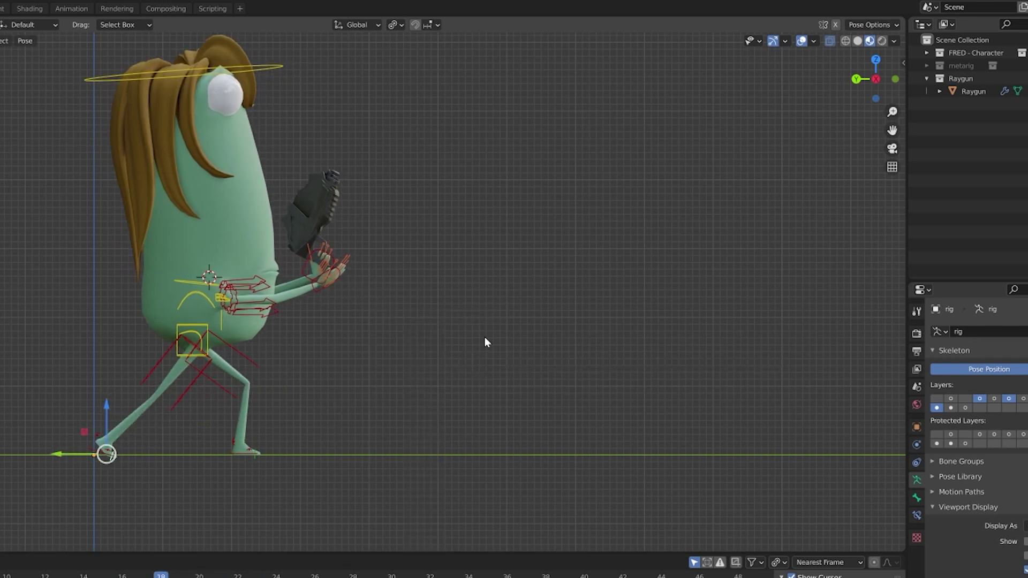
scroll(149, 482, up, 2)
scroll(148, 476, up, 4)
shift+middle_drag(148, 476, 358, 434)
click(337, 352)
key(i)
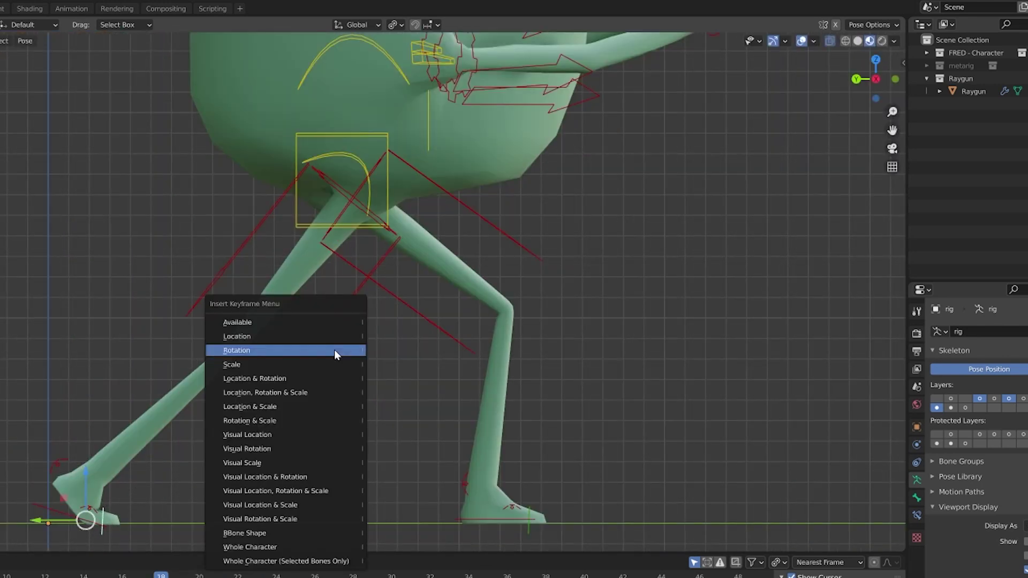
click(334, 351)
- At frame 19, rotate the right toe control by about -32° to bend the toes and keyframe it
key(Left)
key(Left)
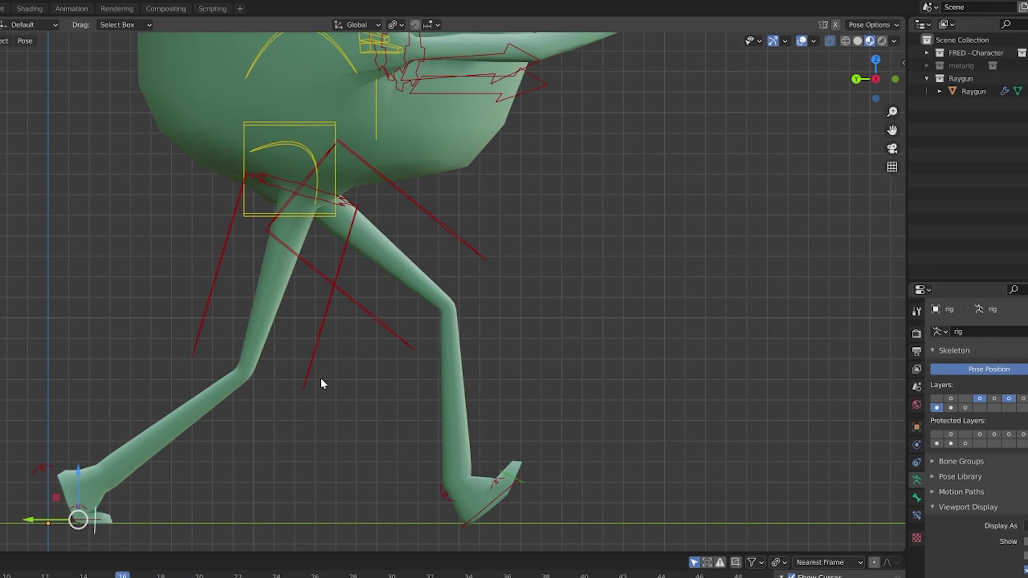
key(Right)
key(Right)
key(Right)
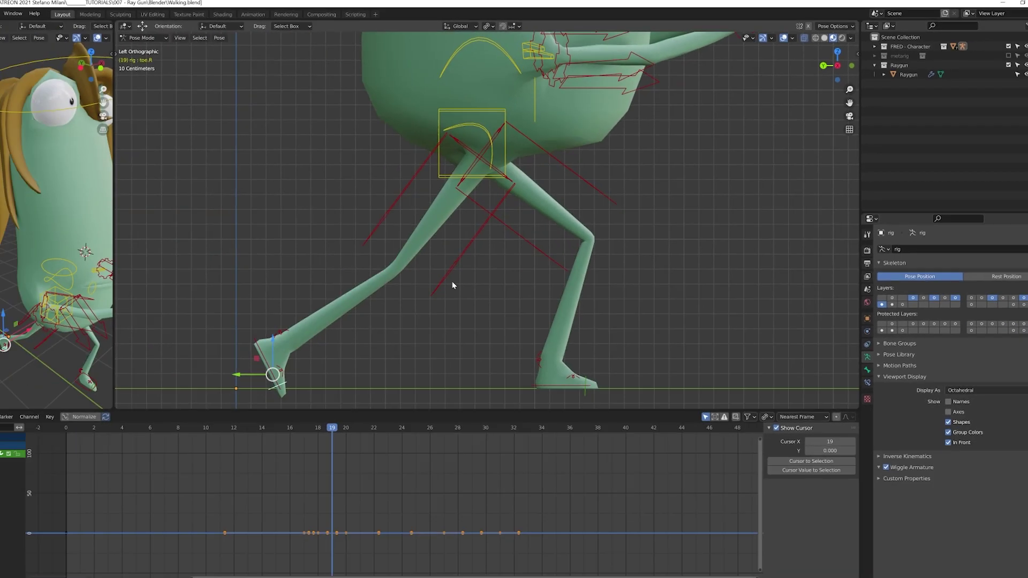
key(Left)
key(Right)
click(425, 470)
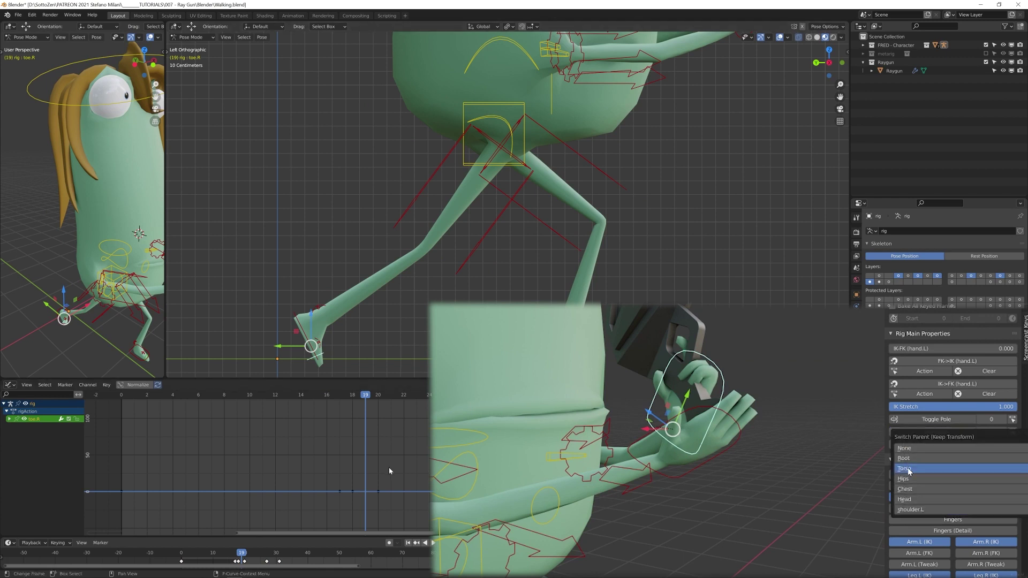
key(r)
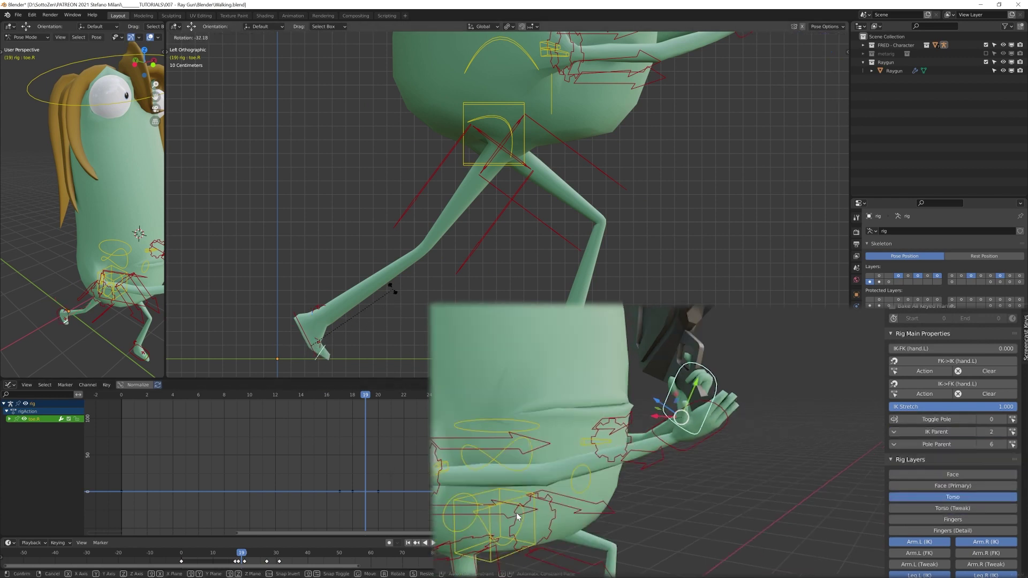
click(391, 282)
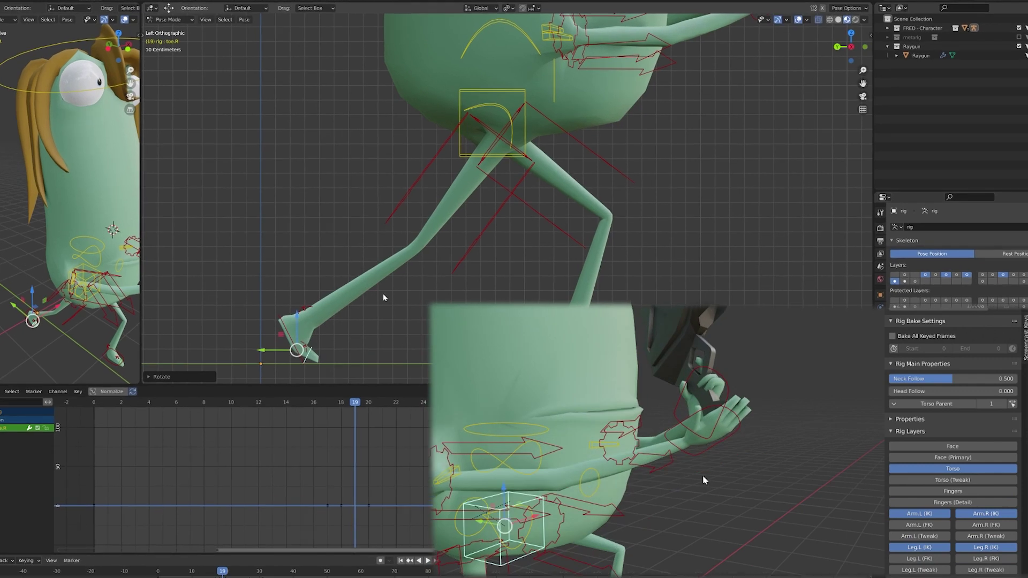
key(i)
click(383, 293)
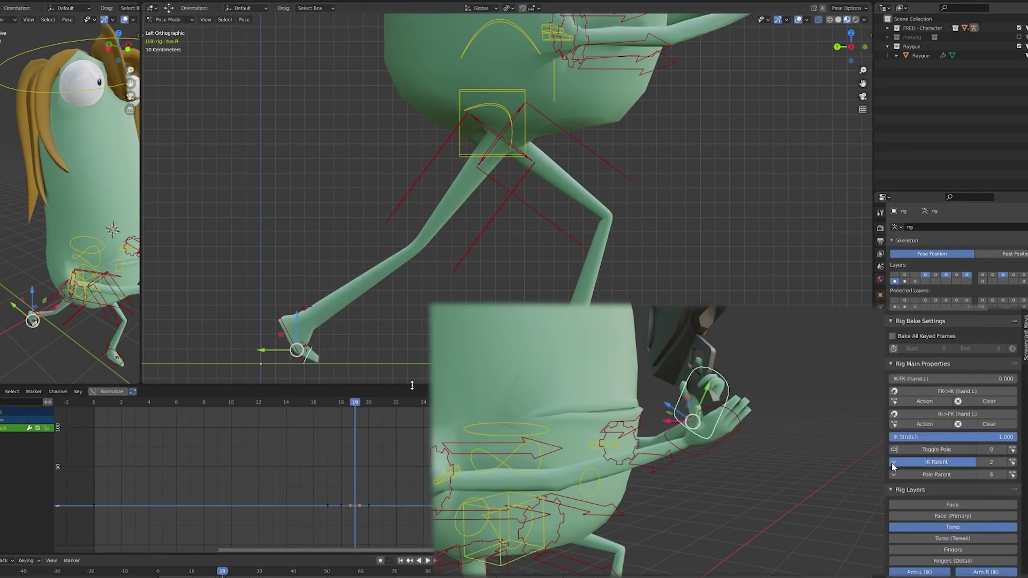
- Step forward through the frames after 19 to check the right toe's motion
key(Right)
key(Right)
key(Right)
key(Right)
key(Right)
key(Right)
key(Right)
- Switch the left hand's IK parent and move the torso control to test how the hand follows
click(892, 464)
click(903, 491)
click(546, 501)
key(g)
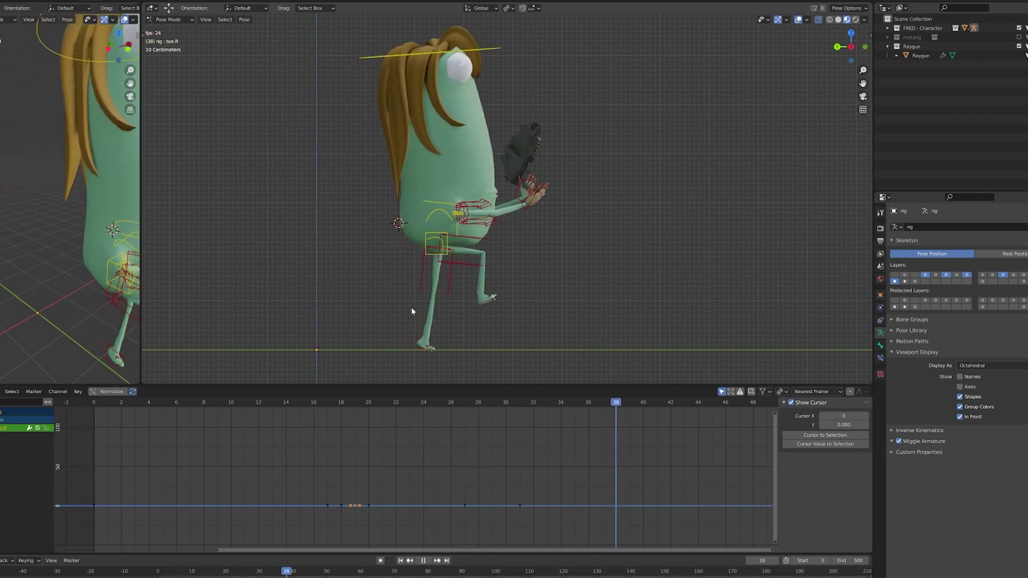
- Play back the walk animation from the side
key(space)
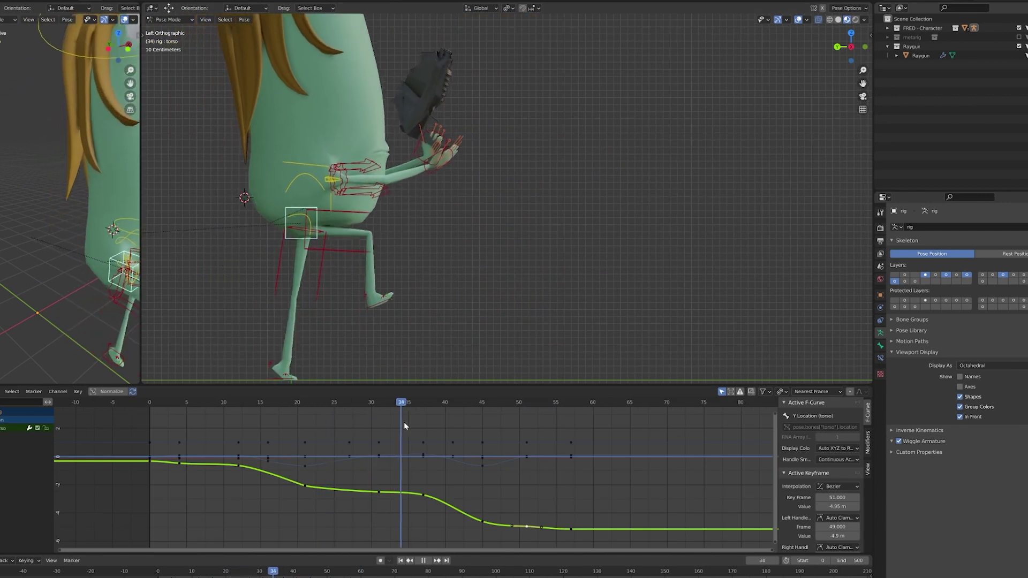
- At frame 57, rotate the torso control to lean the body backward and keyframe it
drag(404, 422, 571, 454)
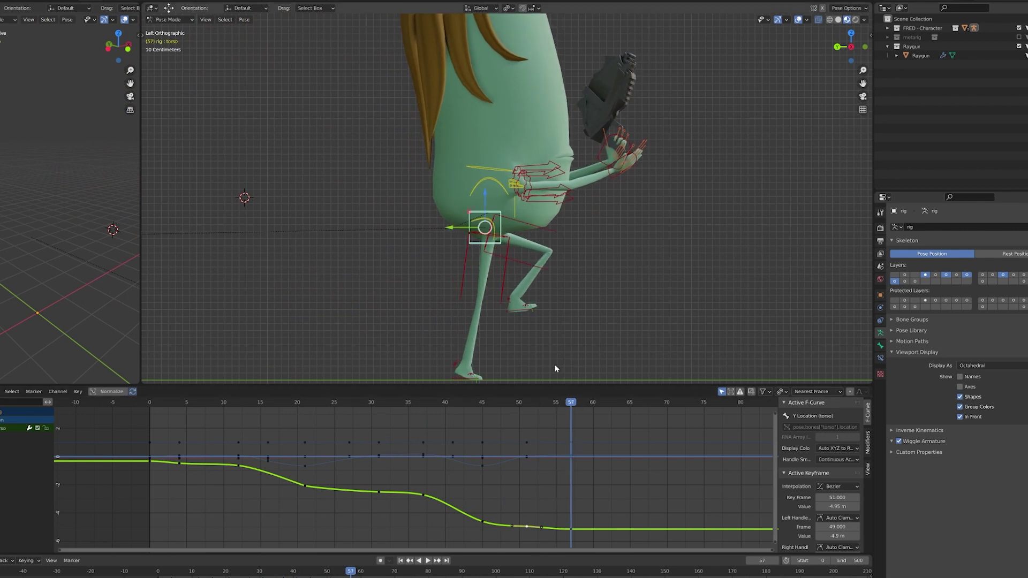
click(572, 402)
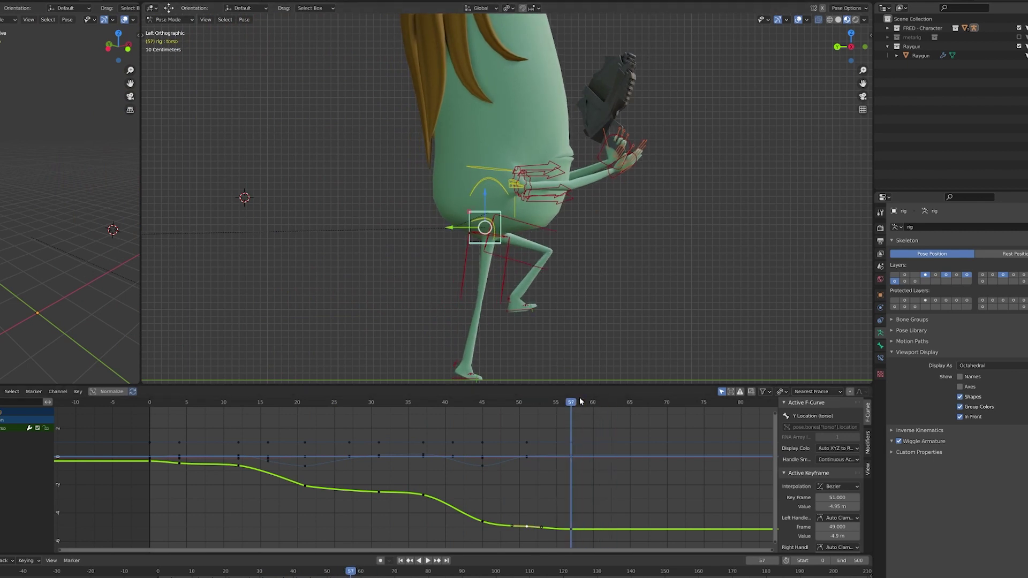
key(r)
click(640, 221)
key(i)
click(632, 201)
- At frame 63, rotate the left foot control and keyframe it
key(Right)
key(Right)
key(Right)
key(Right)
key(Right)
key(Right)
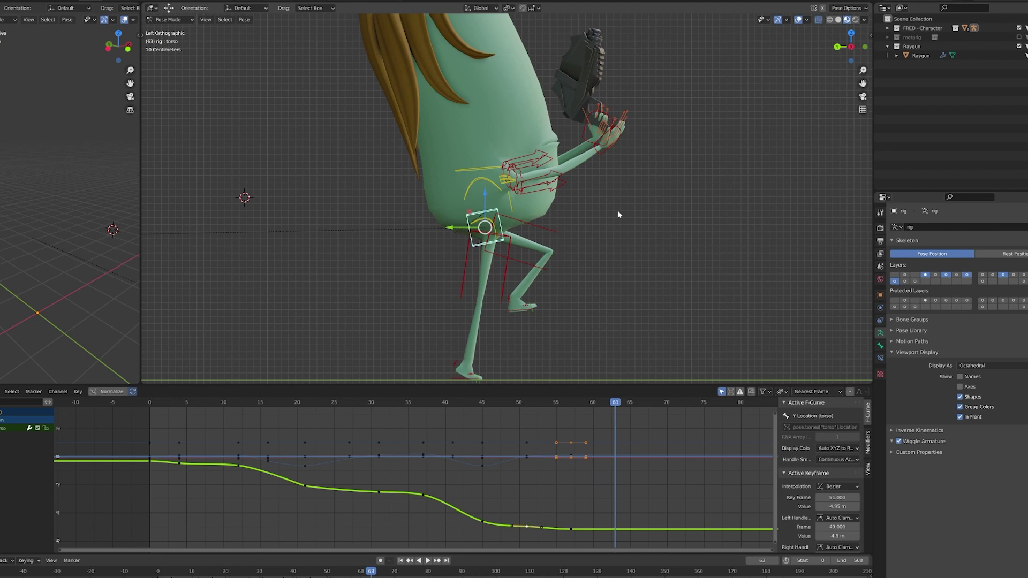
click(506, 310)
key(r)
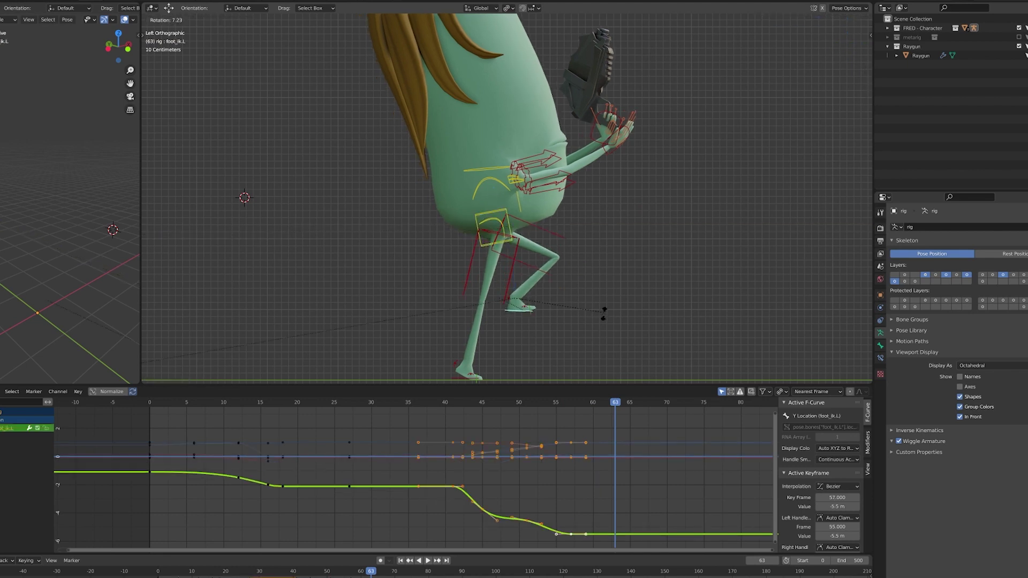
click(616, 330)
key(i)
click(614, 350)
- Keyframe the torso control's location and rotation at frame 63
click(510, 241)
key(i)
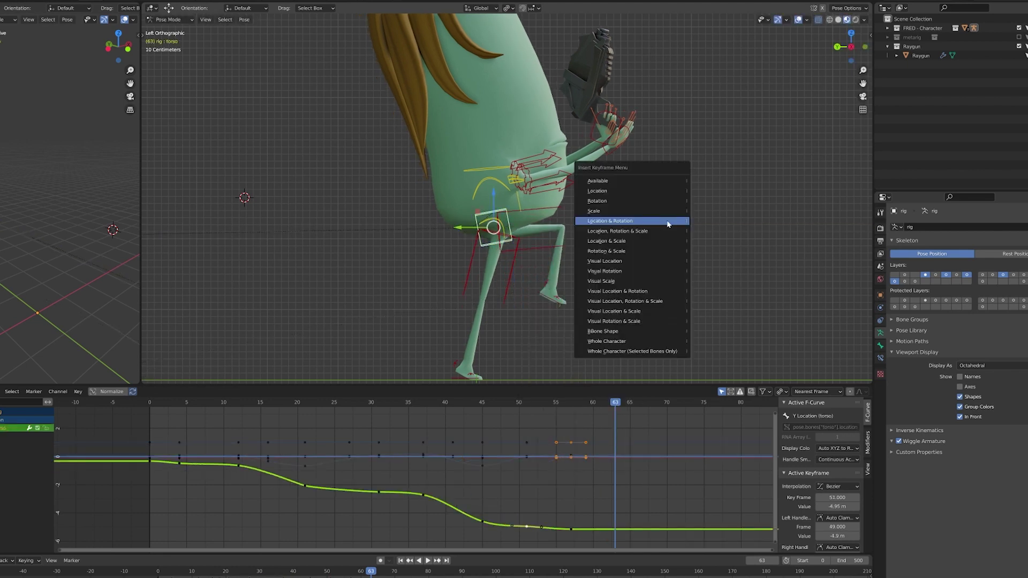
click(667, 222)
- At frame 67, place the left foot control on the ground ahead of the body with the toes raised and keyframe it
click(457, 364)
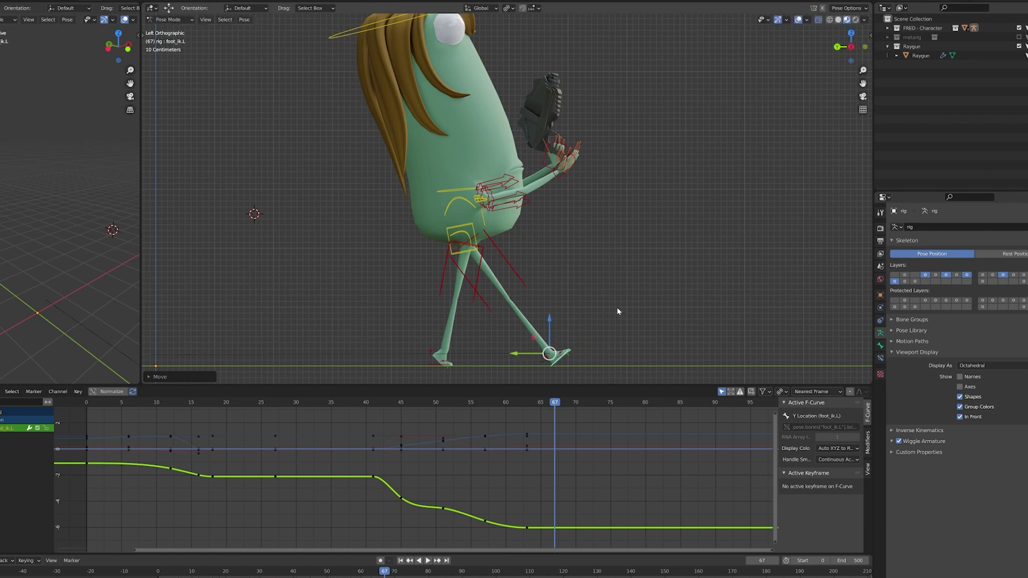
key(i)
click(614, 332)
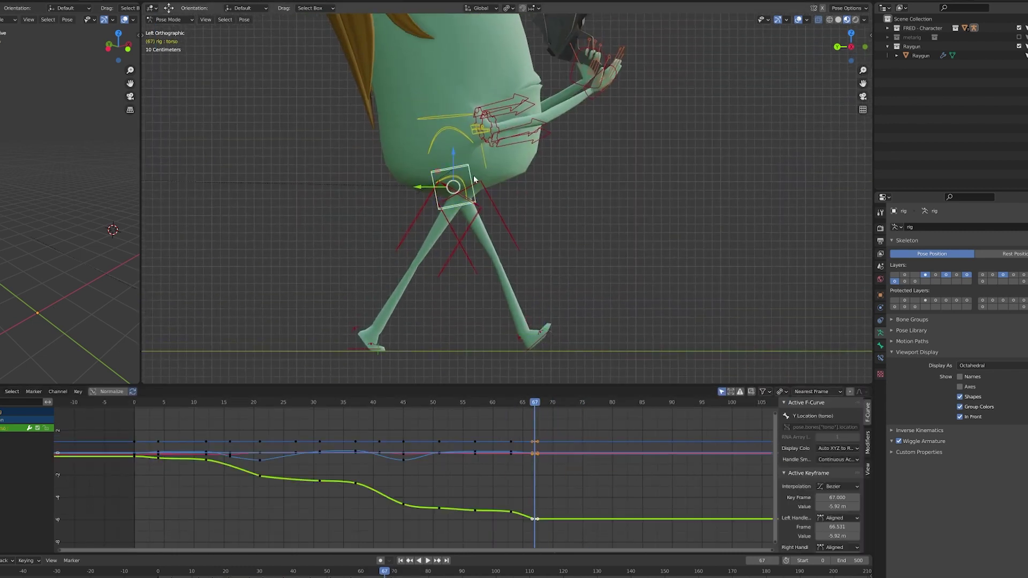
- At frame 71, move the torso control and rotate it about the global Z axis to turn the character around
key(g)
click(599, 274)
key(KP_1)
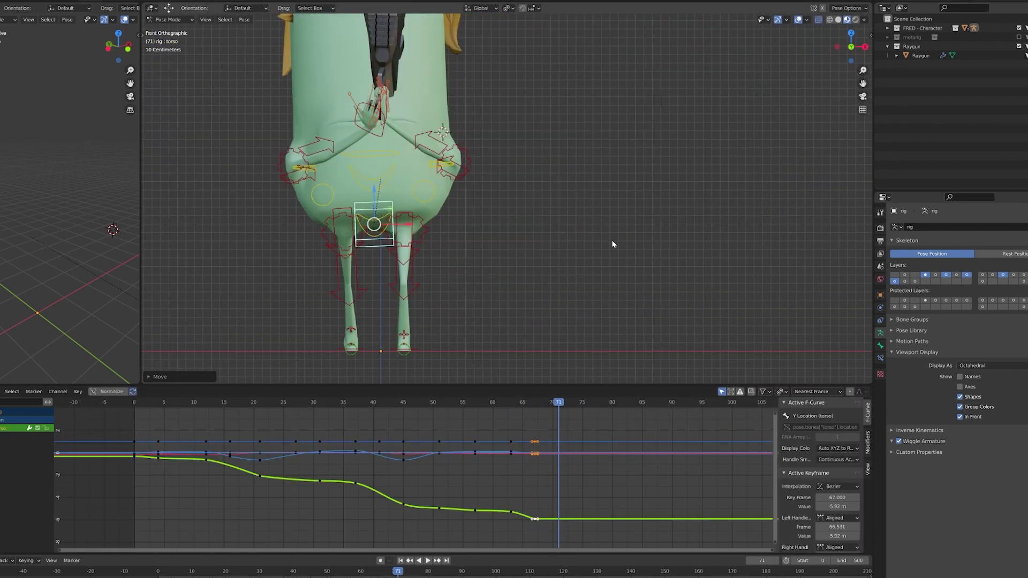
scroll(434, 226, down, 3)
key(r)
key(z)
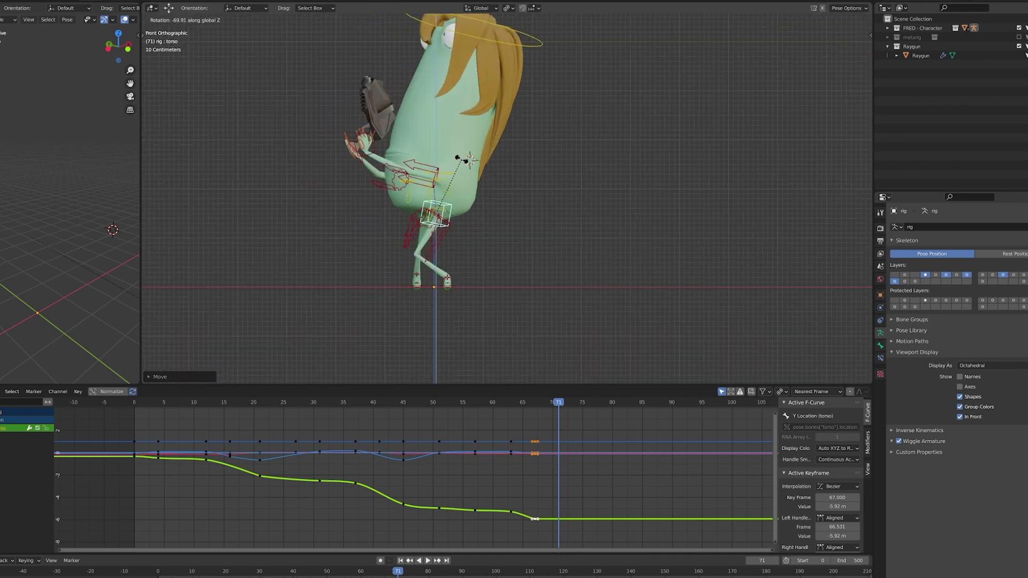
key(ctrl+KP_3)
scroll(590, 224, up, 4)
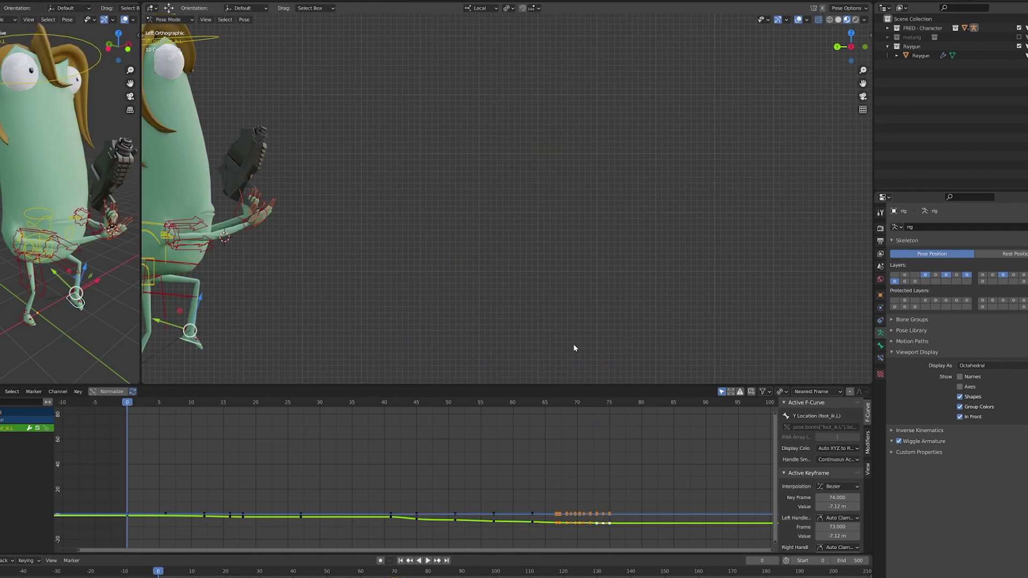
- At frame 74, move the torso control about 0.3 m along negative Y, keyframe it and tighten the key handles
key(space)
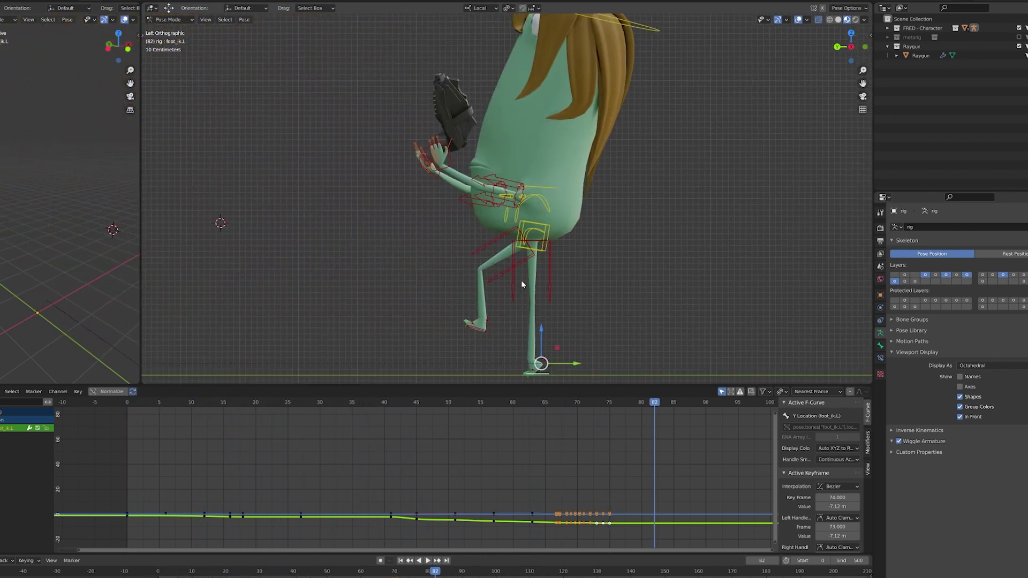
click(609, 410)
key(g)
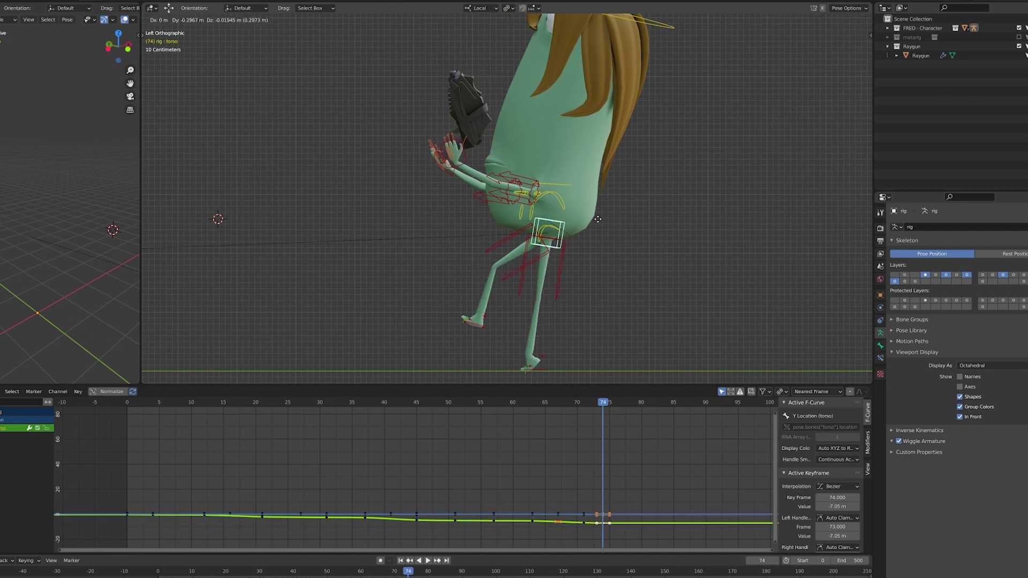
key(i)
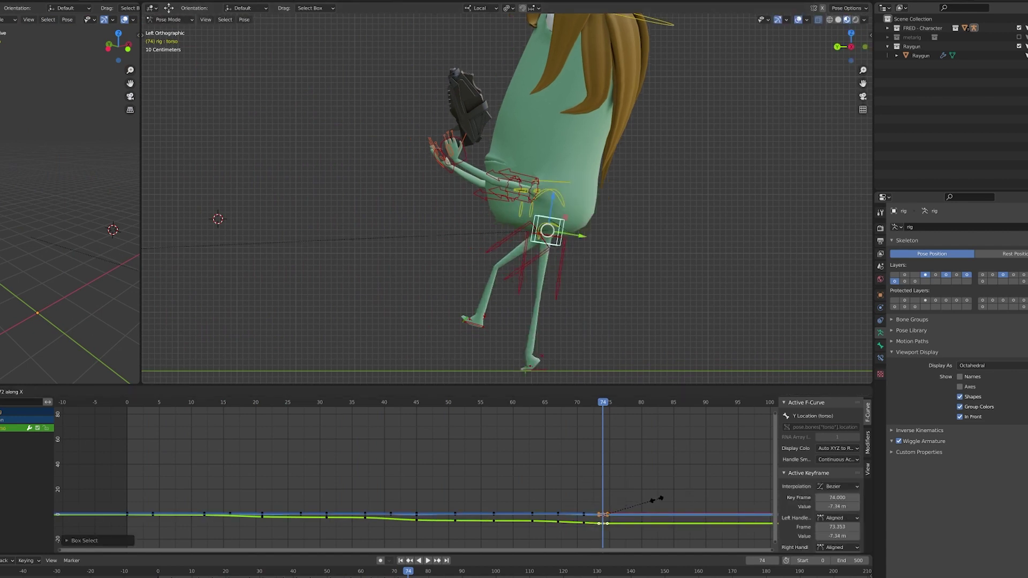
click(635, 498)
- At frame 78, move the torso control up and backward into a jump pose and keyframe it
shift+middle_drag(518, 258, 490, 320)
scroll(506, 266, down, 2)
key(Right)
key(Right)
key(Right)
key(Right)
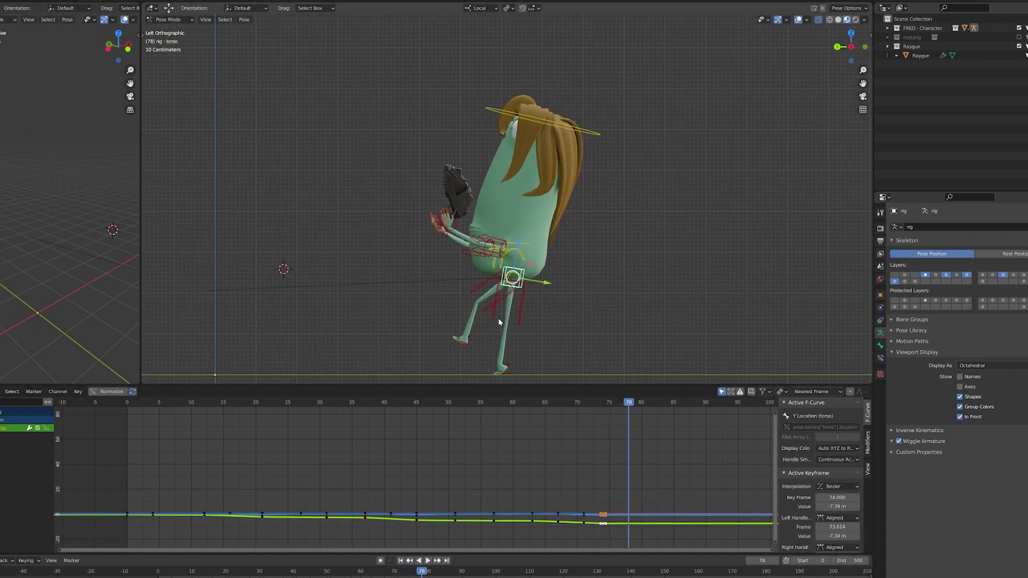
key(g)
click(599, 228)
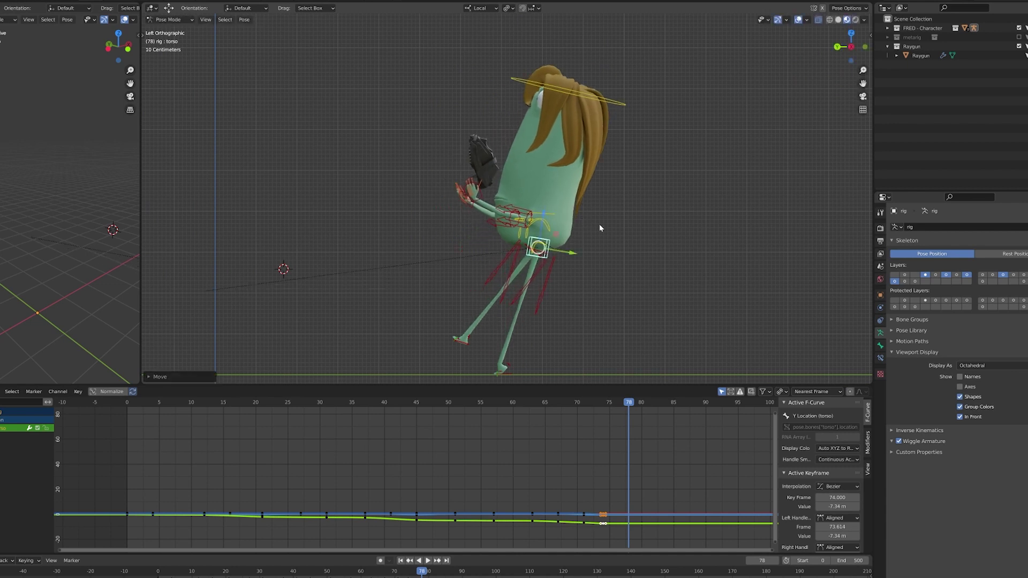
key(i)
- At frame 76, level out the left heel control's rotation and keyframe it
click(509, 373)
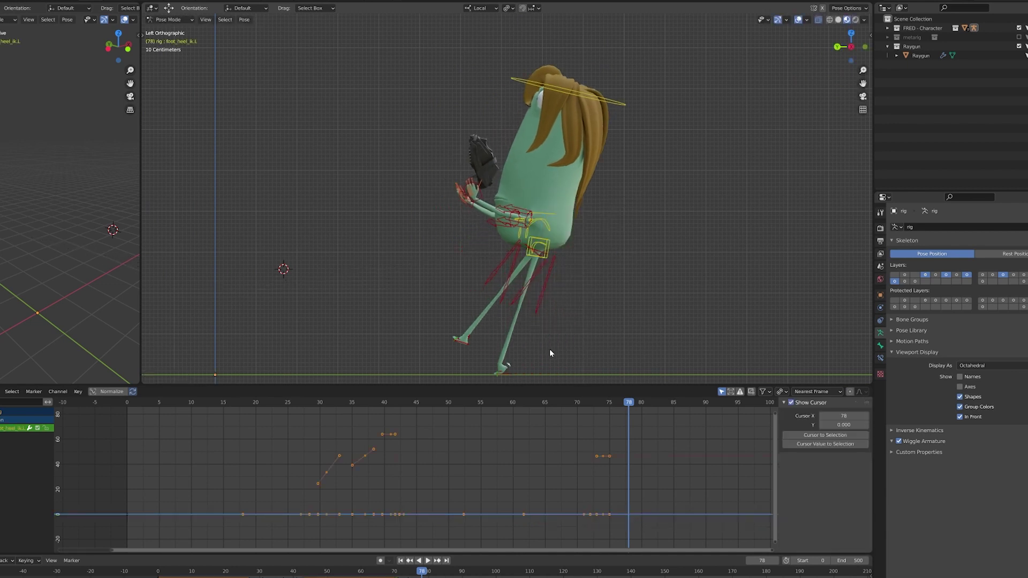
key(Left)
key(Left)
key(i)
click(532, 347)
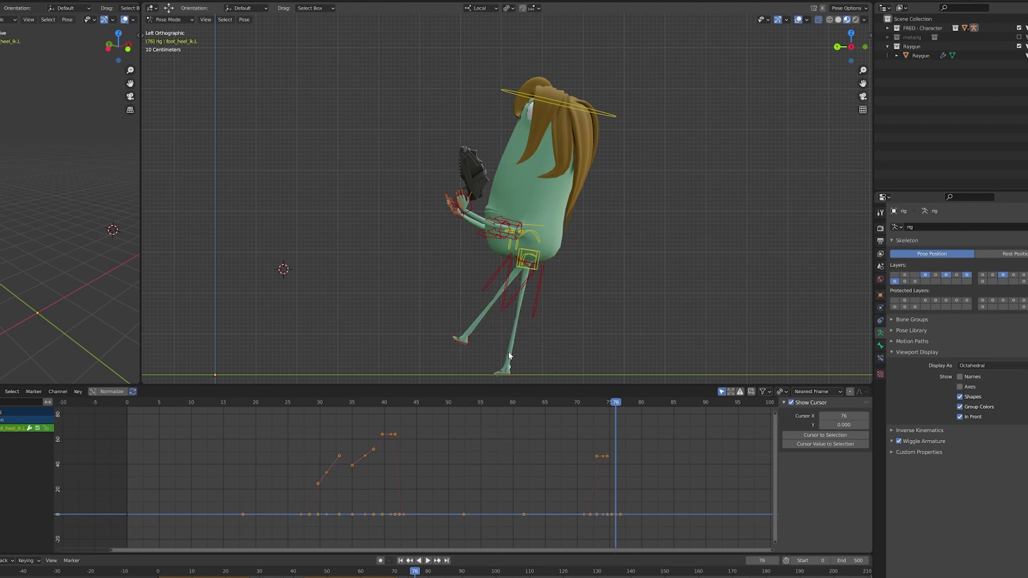
- At frame 76, raise and rotate the left foot control off the ground, checking the pose from the front
click(507, 354)
key(KP_1)
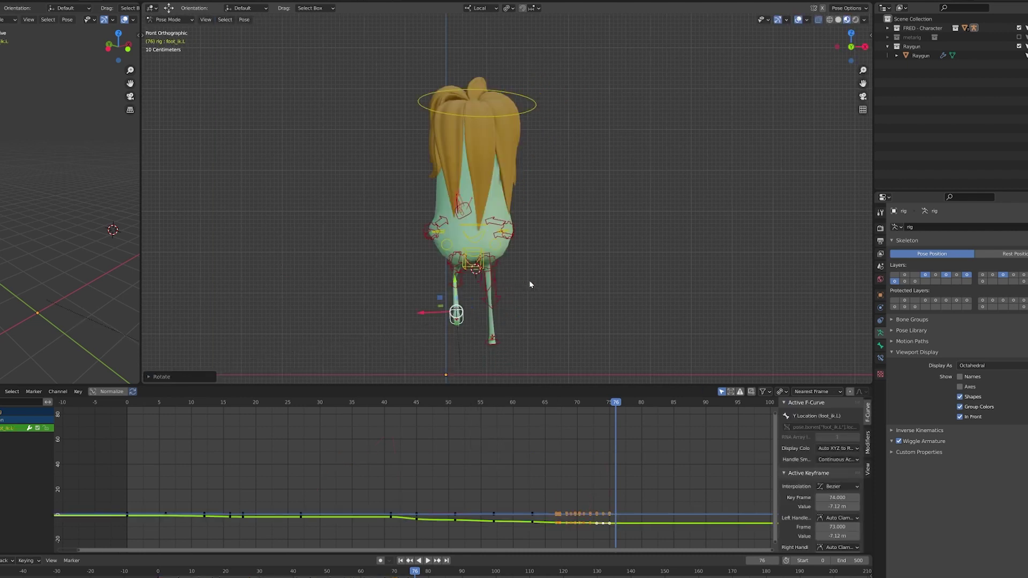
click(511, 343)
key(ctrl+KP_3)
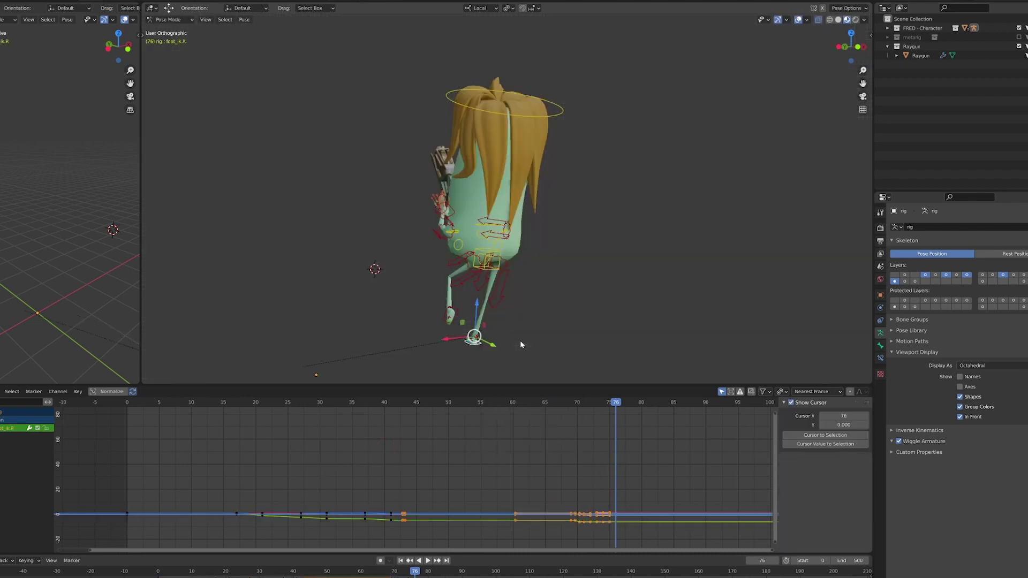
- Keyframe the left toe control at frame 74
scroll(567, 280, up, 5)
click(567, 280)
key(Left)
key(Left)
shift+middle_drag(598, 298, 603, 234)
scroll(604, 233, down, 1)
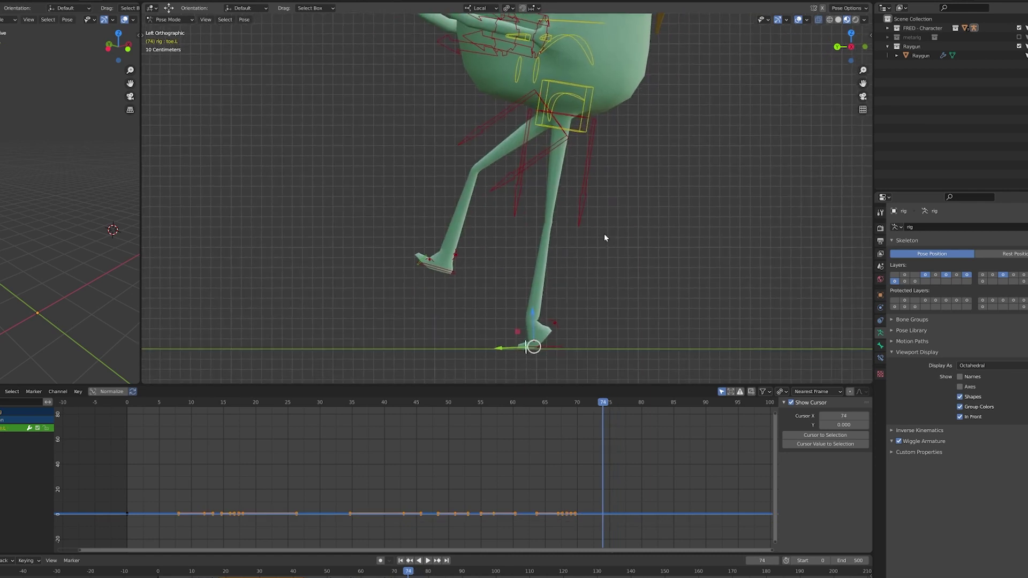
key(i)
click(602, 217)
- At frame 77, rotate the left toe control to bend the toes and keyframe it
key(Right)
key(Right)
key(Right)
key(r)
click(630, 137)
key(i)
click(631, 137)
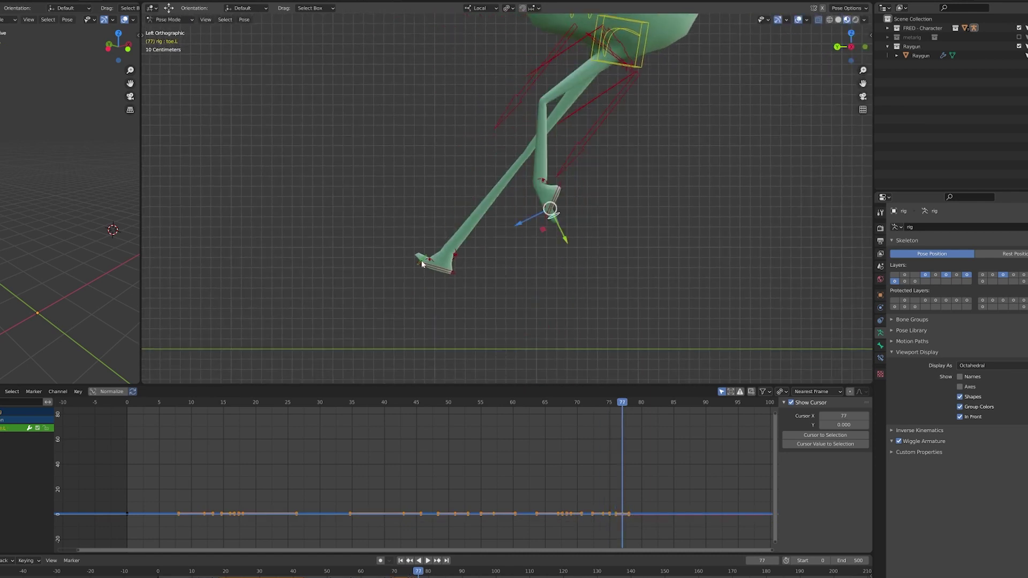
- At frame 76, lift the right foot off the ground behind the body and keyframe the right toe control
click(442, 270)
shift+middle_drag(502, 243, 518, 312)
scroll(518, 311, down, 1)
click(561, 253)
key(Left)
click(478, 316)
key(g)
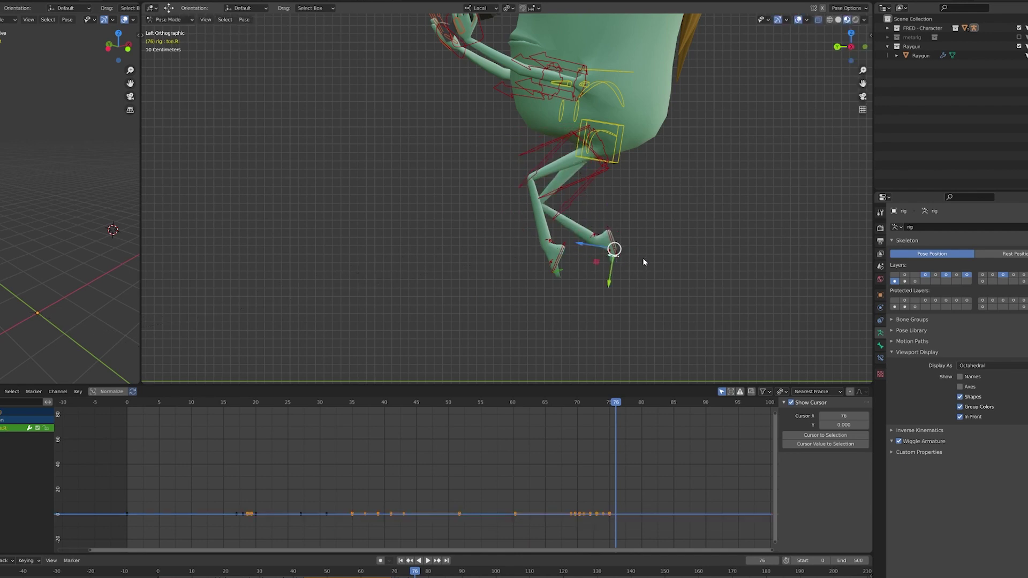
key(i)
click(657, 245)
- Set and keyframe the right foot control's raised pose at frame 76
key(i)
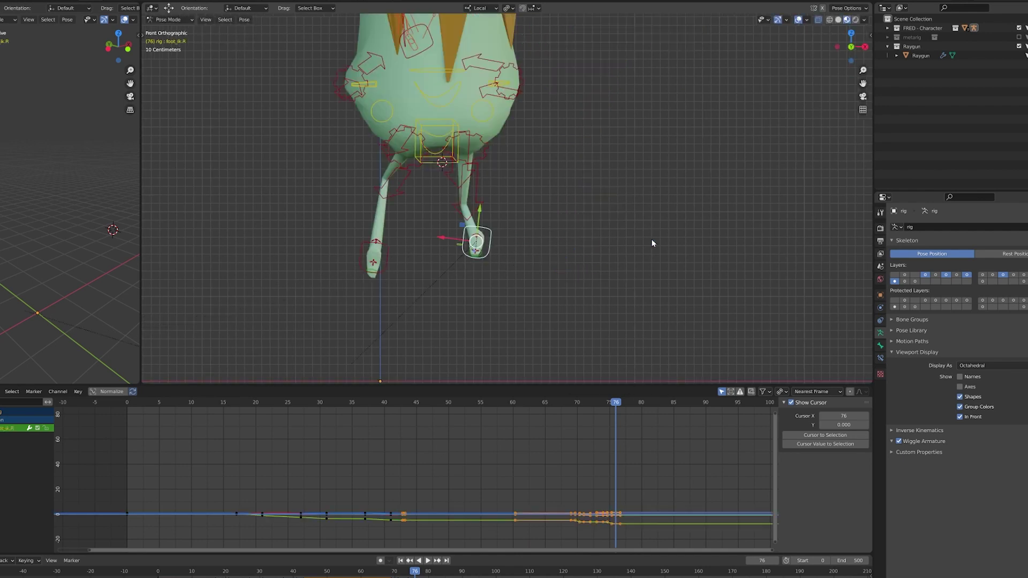
click(621, 188)
key(i)
click(604, 172)
- Play back the animation from the first frame in the side view to review the jump
scroll(435, 196, down, 2)
middle_drag(436, 196, 533, 267)
scroll(533, 274, down, 3)
key(shift+Left)
key(space)
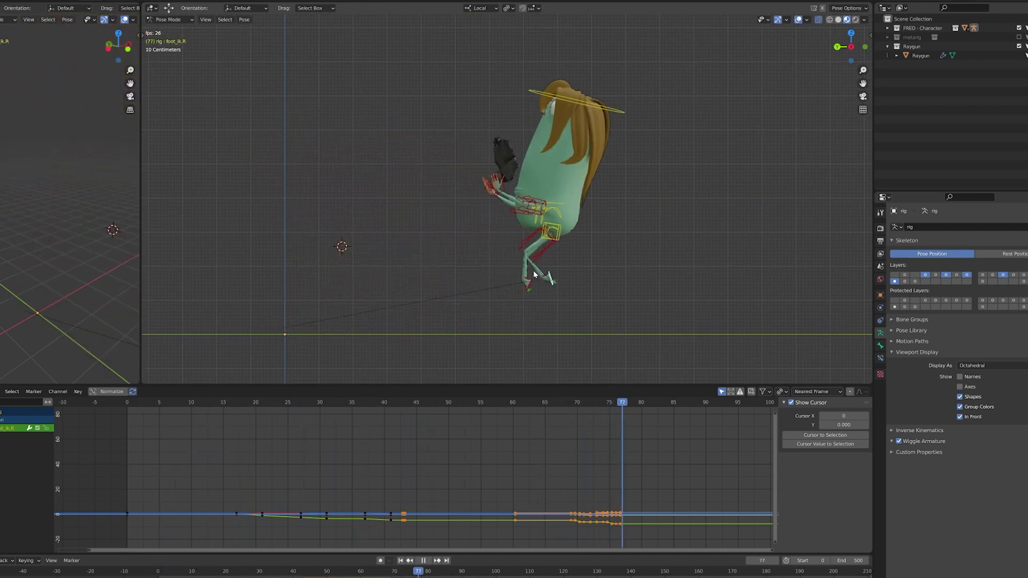
key(space)
- At frame 82, select both toe controls and keyframe them
click(557, 272)
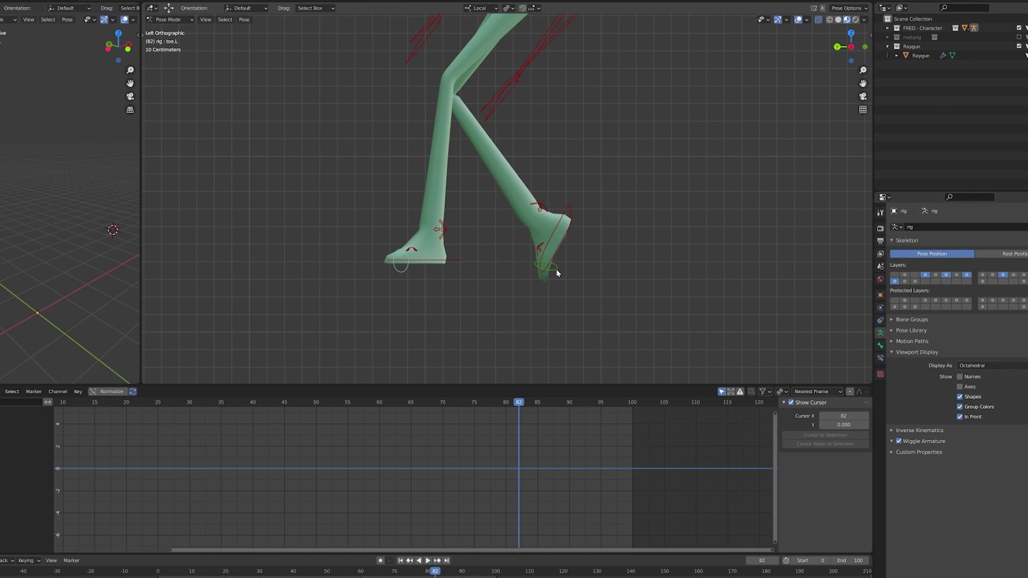
click(551, 269)
shift+click(396, 272)
key(i)
click(396, 274)
- At frame 82, plant the right foot control flat on the ground behind the body, keyframe it and tighten the key handles
click(558, 236)
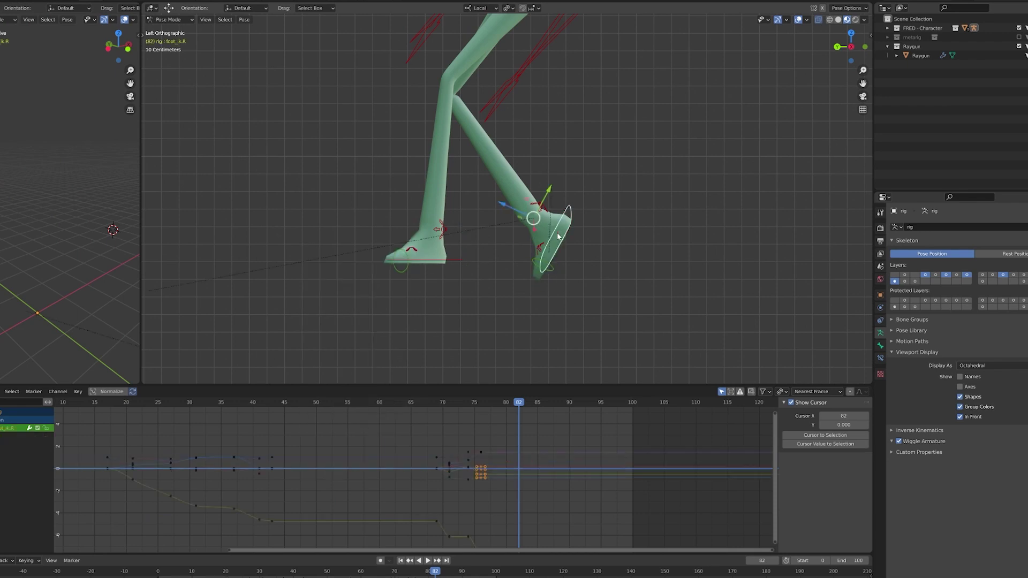
click(562, 313)
scroll(536, 326, down, 6)
key(g)
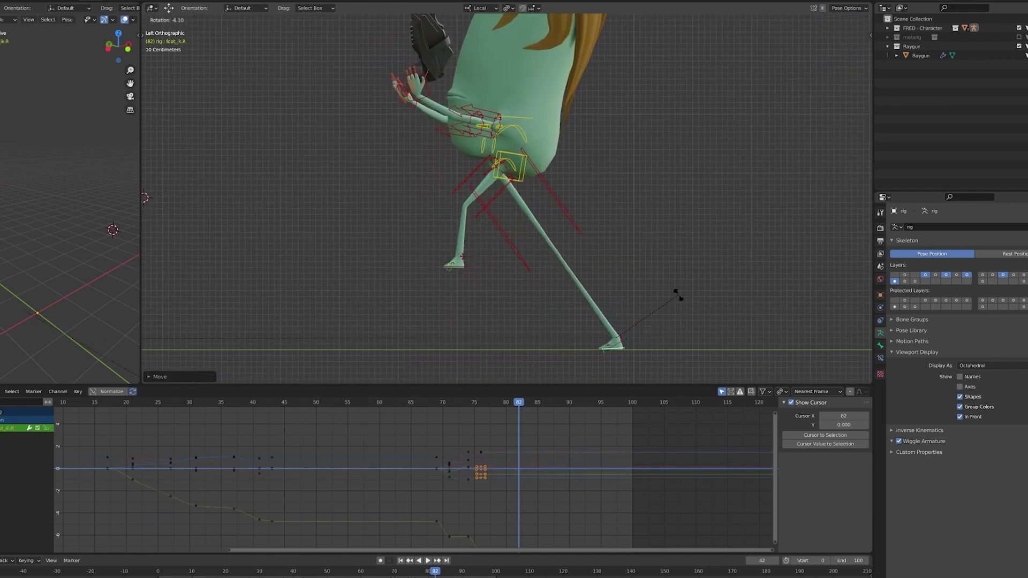
key(KP_1)
key(ctrl+KP_3)
scroll(663, 315, up, 2)
shift+middle_drag(663, 314, 557, 221)
key(i)
click(571, 310)
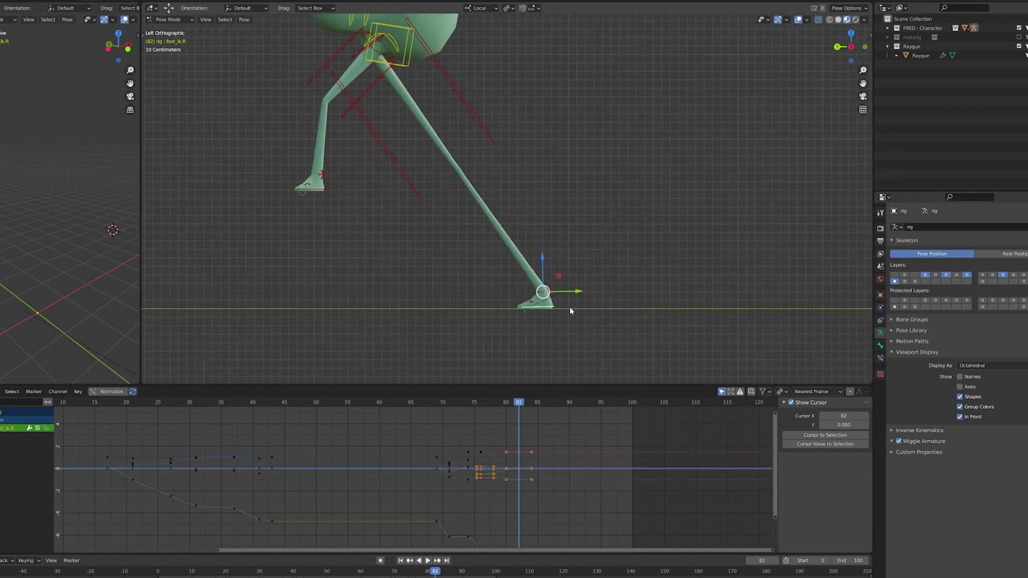
scroll(525, 470, down, 6)
click(525, 470)
click(561, 485)
- At frame 82, rotate the right heel control about its local X axis to lift the heel and keyframe it
click(549, 292)
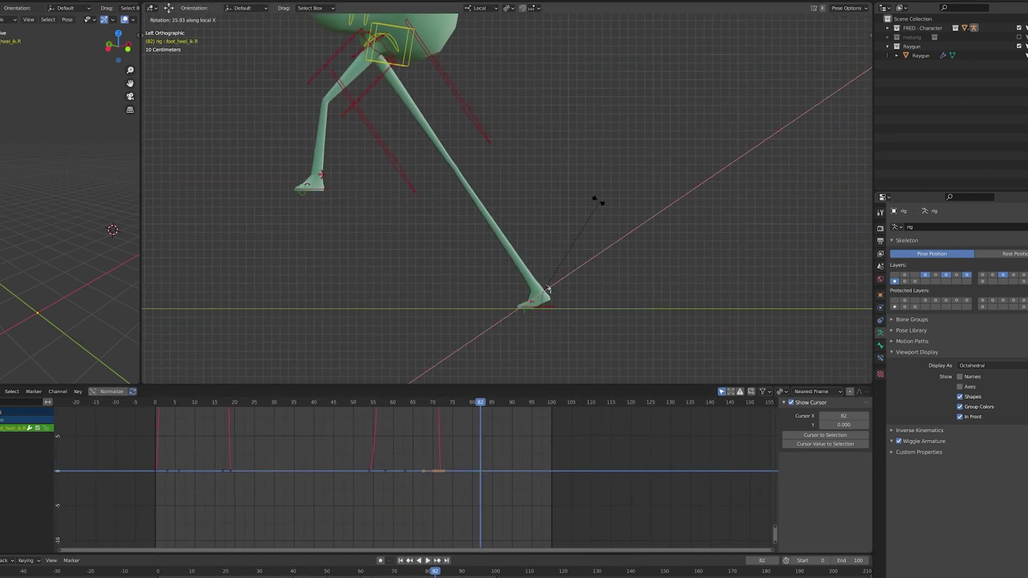
click(578, 176)
key(i)
click(571, 168)
- At frame 80, clear the right heel control's rotation and keyframe it
key(Left)
key(Left)
key(alt+r)
key(i)
click(592, 216)
- At frame 80, rotate the right toe control to bend the toes, keyframe it and check the landing at frame 82
click(512, 264)
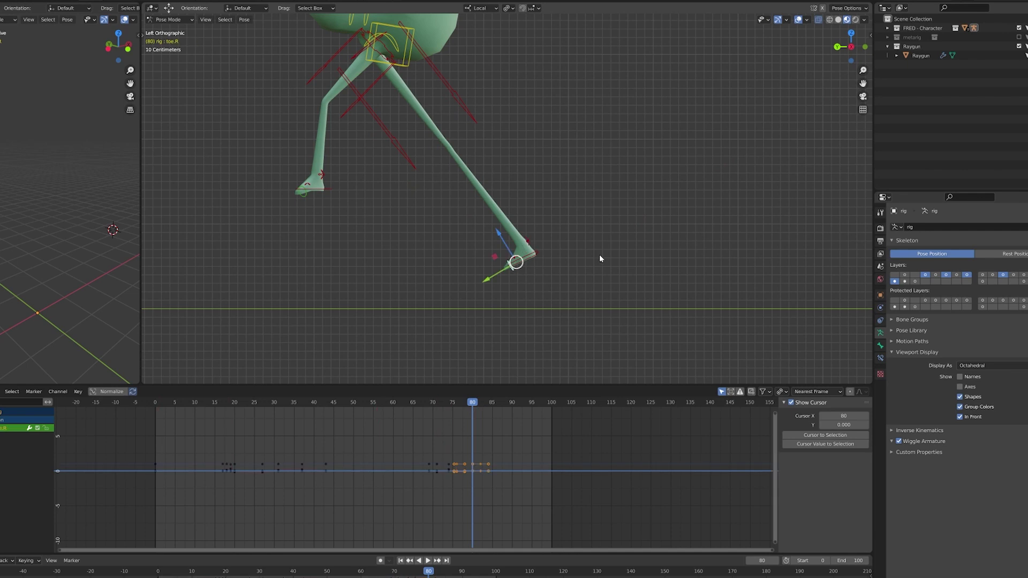
key(Right)
key(Right)
key(Left)
key(Left)
key(r)
click(617, 197)
key(i)
click(617, 196)
key(Right)
key(Right)
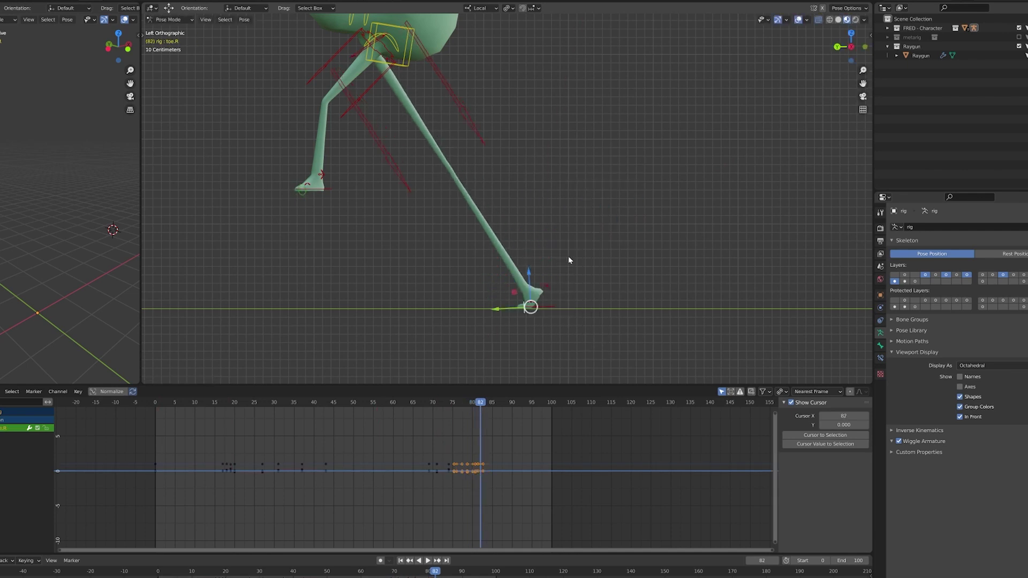
- At frame 82, move the left foot control down to the ground, adjust it sideways from the front and keyframe it
click(411, 56)
scroll(460, 118, down, 2)
shift+middle_drag(460, 117, 499, 165)
click(422, 242)
click(578, 324)
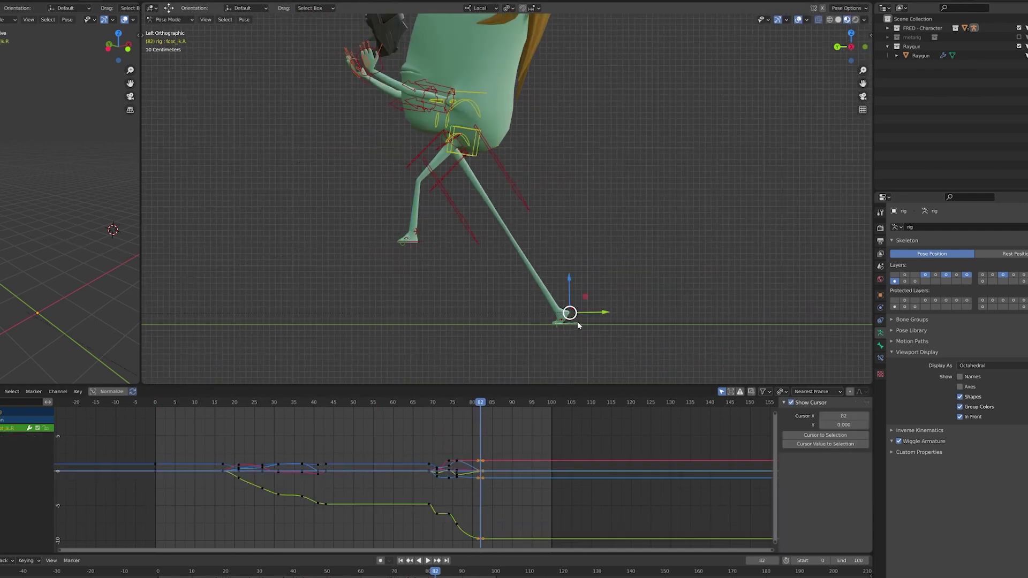
click(410, 236)
key(g)
key(KP_1)
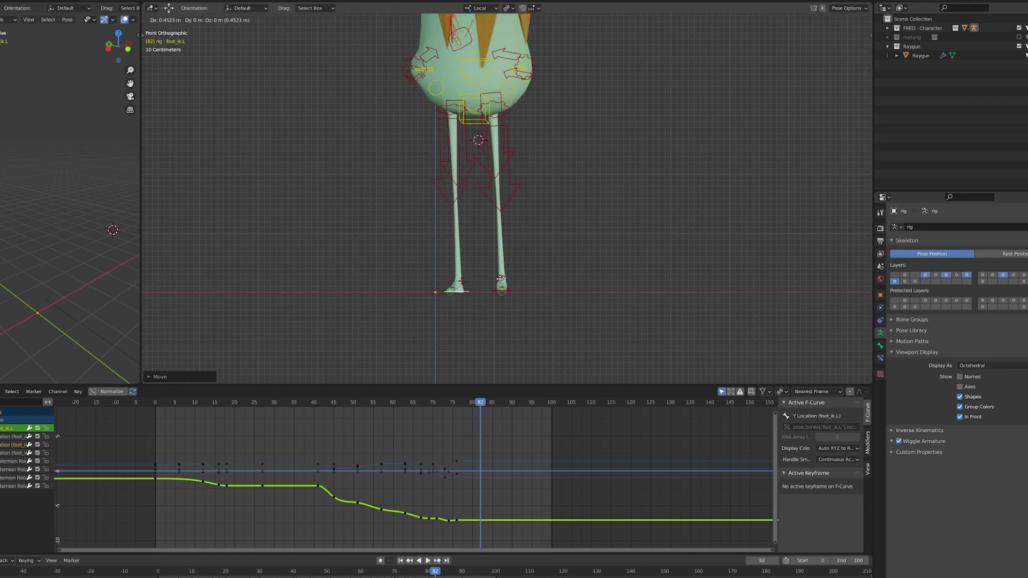
click(500, 279)
middle_drag(499, 279, 523, 272)
key(ctrl+KP_3)
key(i)
click(523, 274)
drag(507, 447, 491, 532)
- At frame 82, rotate the left heel control to lift the heel and keyframe it
click(478, 306)
key(r)
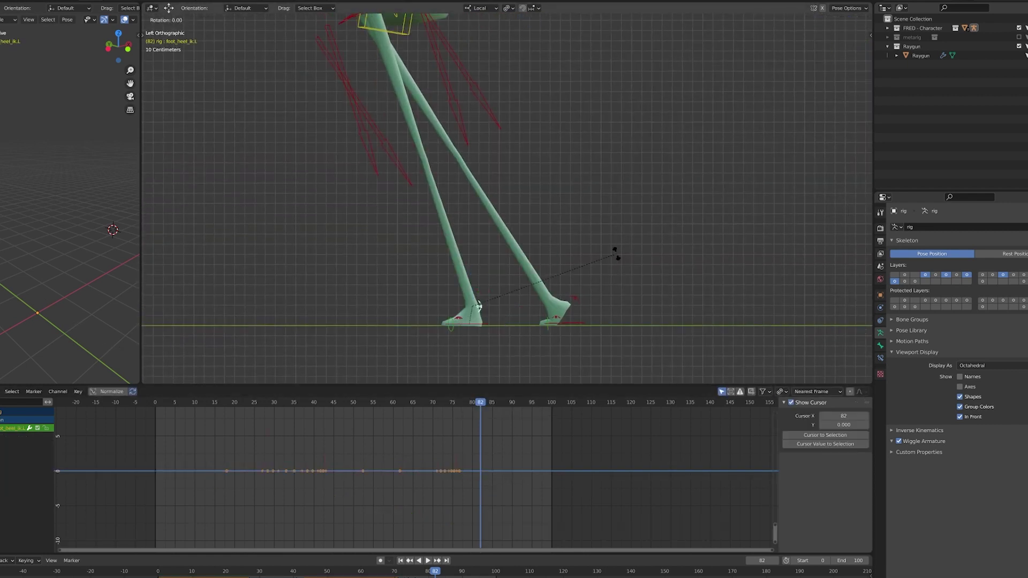
key(i)
click(566, 157)
- Keyframe the left heel control at frame 80 and select the left toe control
key(Left)
key(Left)
key(i)
click(565, 157)
click(422, 270)
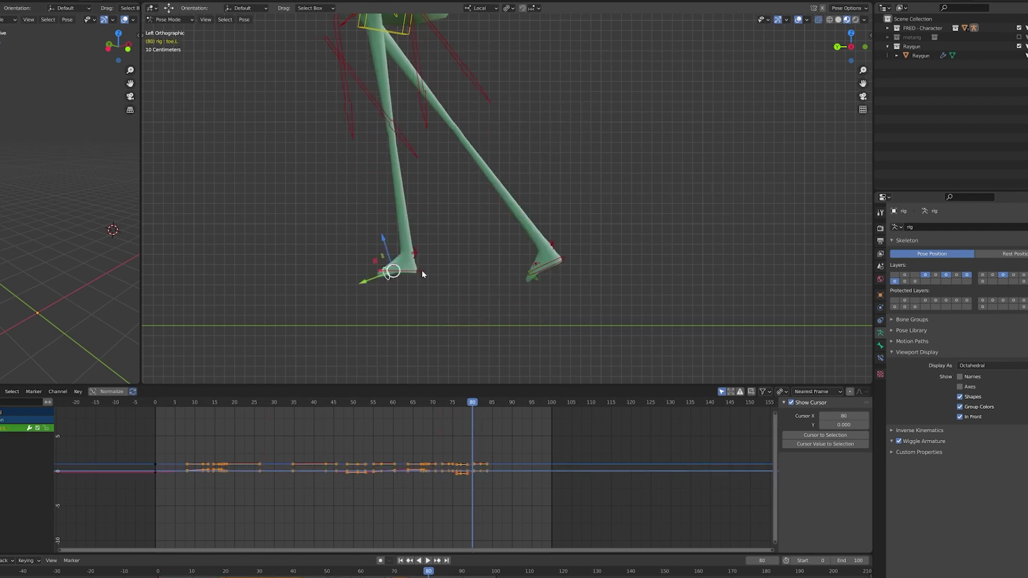
- Rotate the left toe control to bend the toes and keyframe it
key(Left)
key(Left)
key(Right)
key(r)
click(512, 155)
key(i)
- At frame 82, select the torso control and move it down and farther along the jump direction
scroll(519, 214, down, 2)
shift+middle_drag(522, 241, 560, 363)
click(562, 339)
drag(472, 405, 480, 405)
click(475, 198)
scroll(475, 200, down, 3)
key(g)
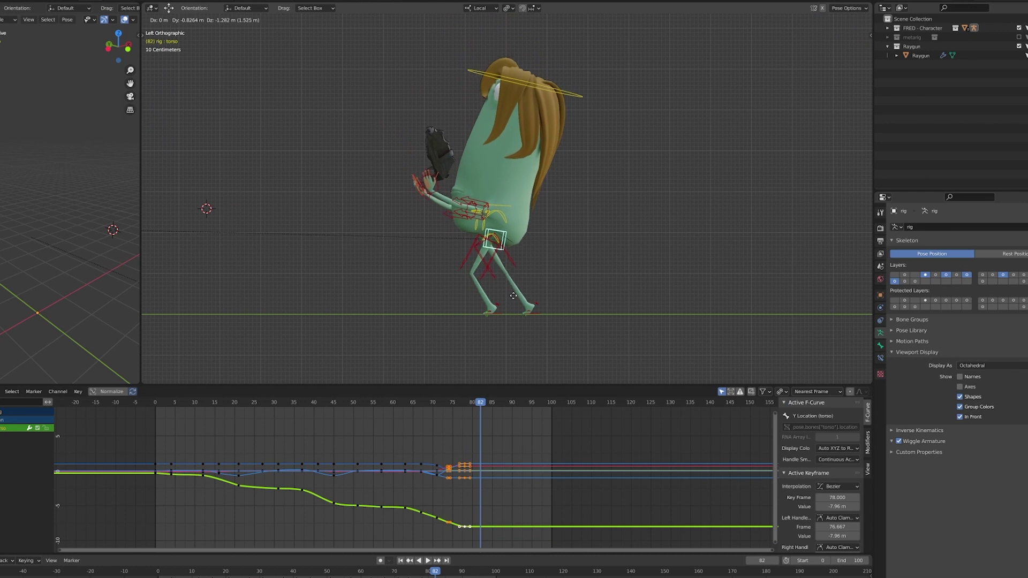
click(616, 237)
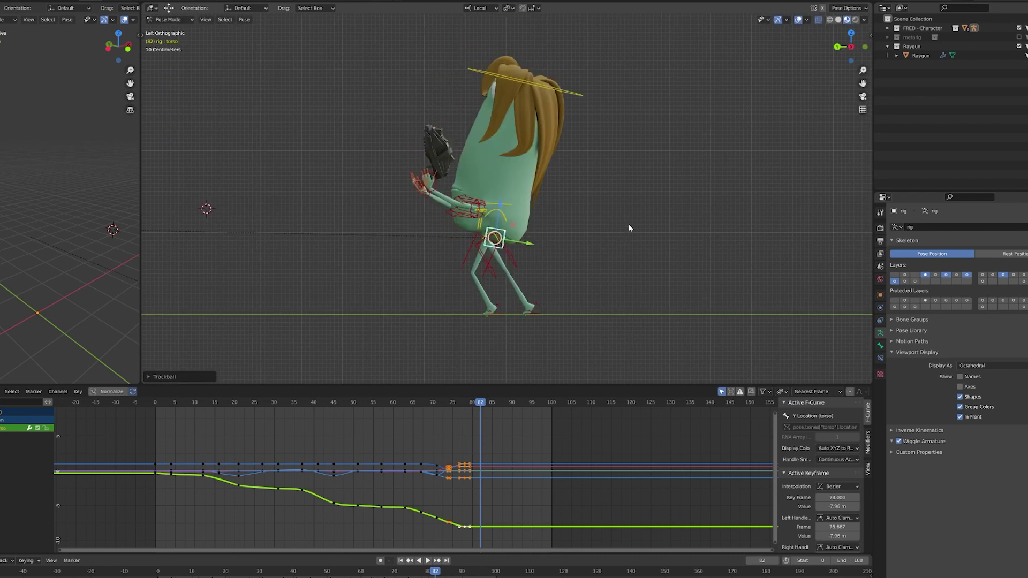
- Rotate and reposition the torso control, keyframe it at frame 82 and scale its keyframe handles along X
key(r)
click(628, 207)
key(g)
click(631, 211)
key(i)
click(631, 213)
key(alt+a)
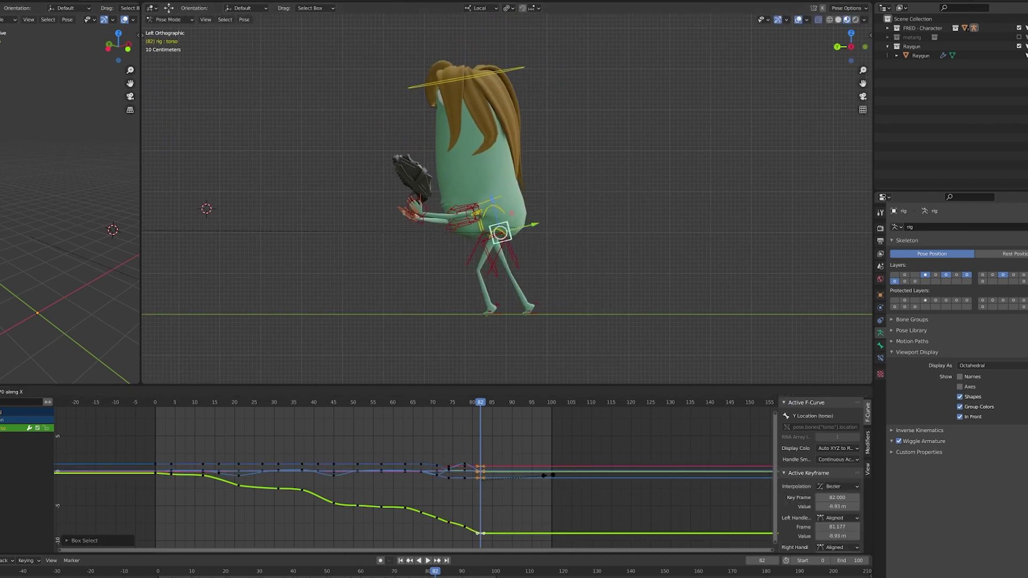
click(472, 517)
- At frame 78, rotate the right foot control, raise the left foot control by about 0.68 m and keyframe it
mouse_move(480, 401)
mouse_down()
mouse_move(452, 402)
mouse_move(500, 402)
mouse_move(464, 401)
mouse_up()
click(513, 283)
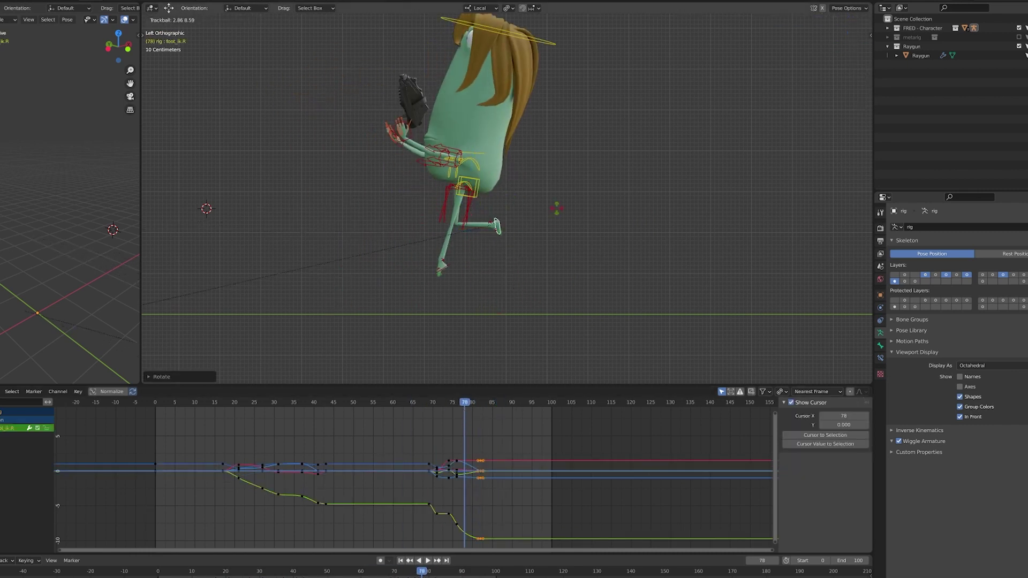
click(451, 266)
key(g)
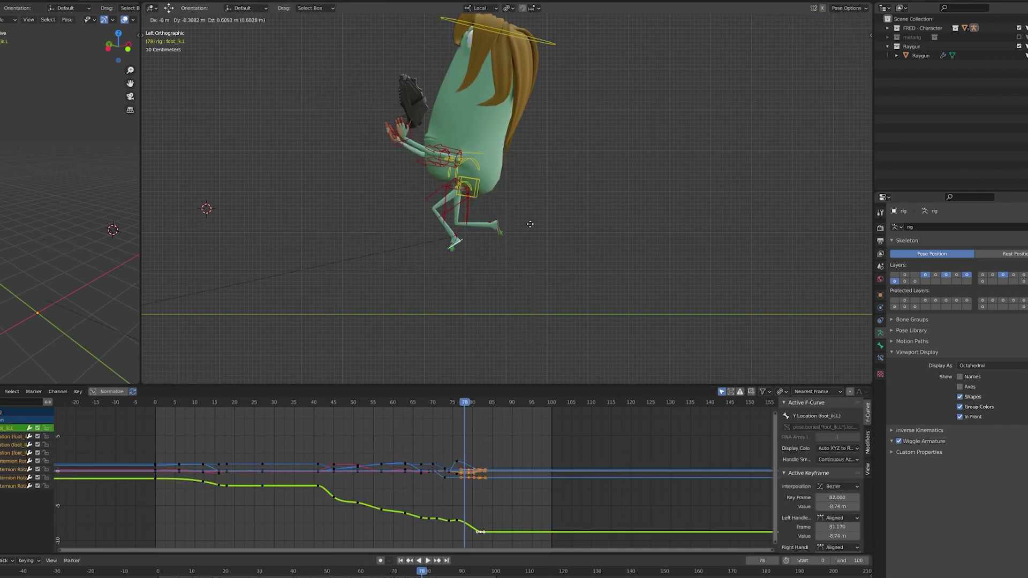
click(530, 224)
key(i)
click(547, 232)
- Select the left foot's keyframes around frame 78, play back the animation and check the landing near frame 91
mouse_move(461, 402)
mouse_down()
mouse_move(400, 403)
mouse_move(456, 408)
mouse_move(449, 412)
mouse_up()
drag(515, 433, 453, 543)
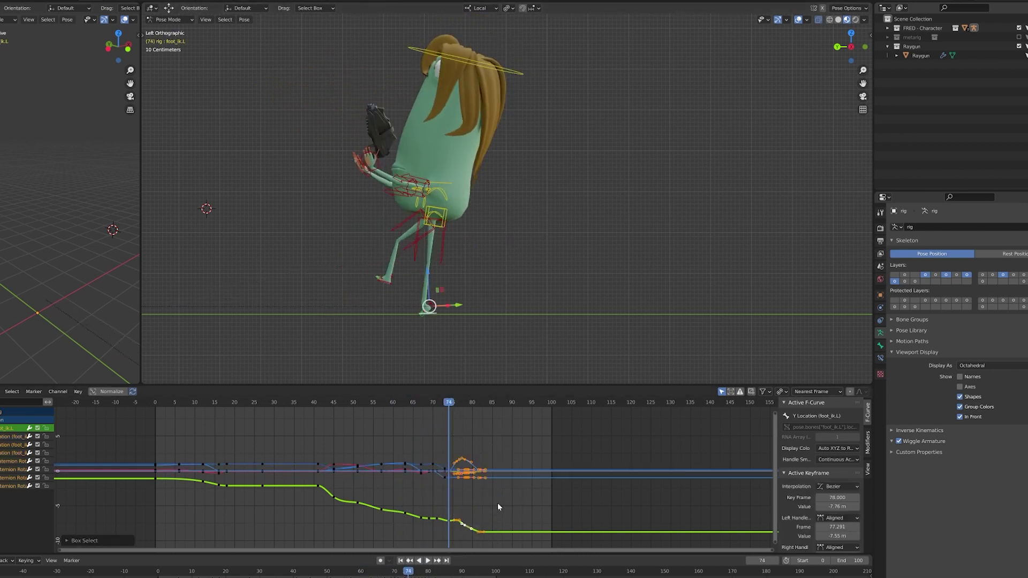
key(space)
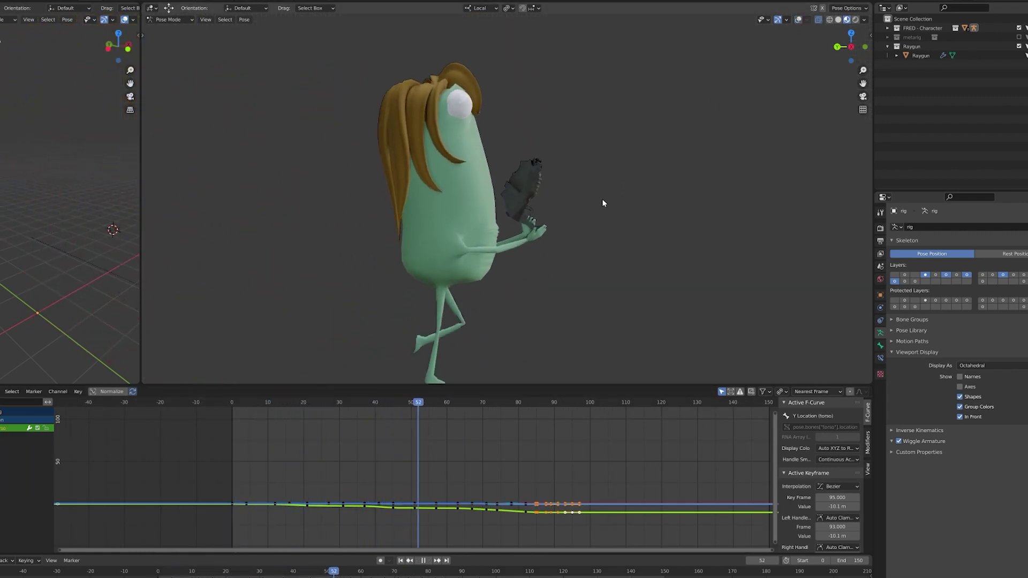
key(space)
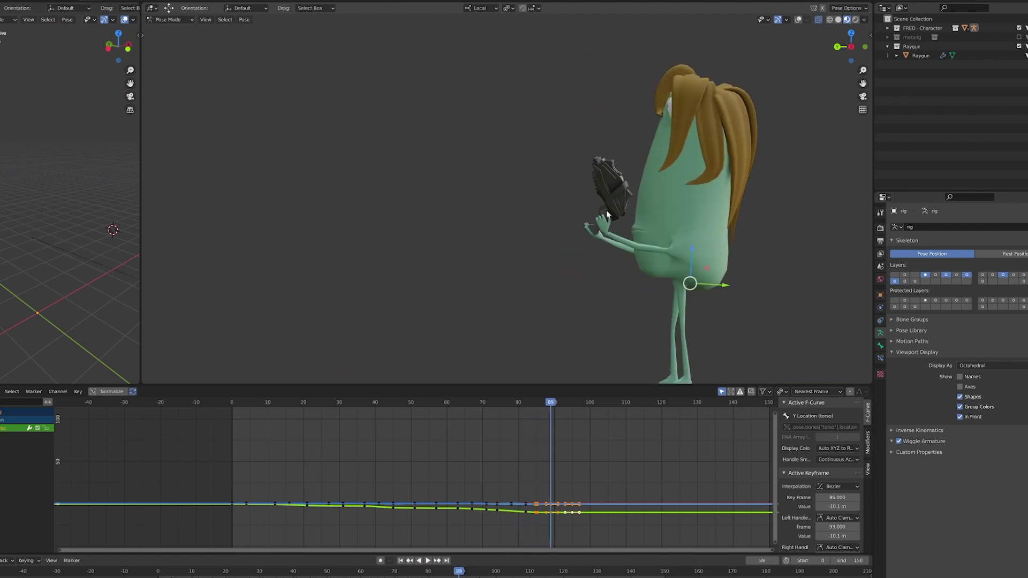
mouse_move(550, 403)
mouse_down()
mouse_move(509, 404)
mouse_move(557, 404)
mouse_up()
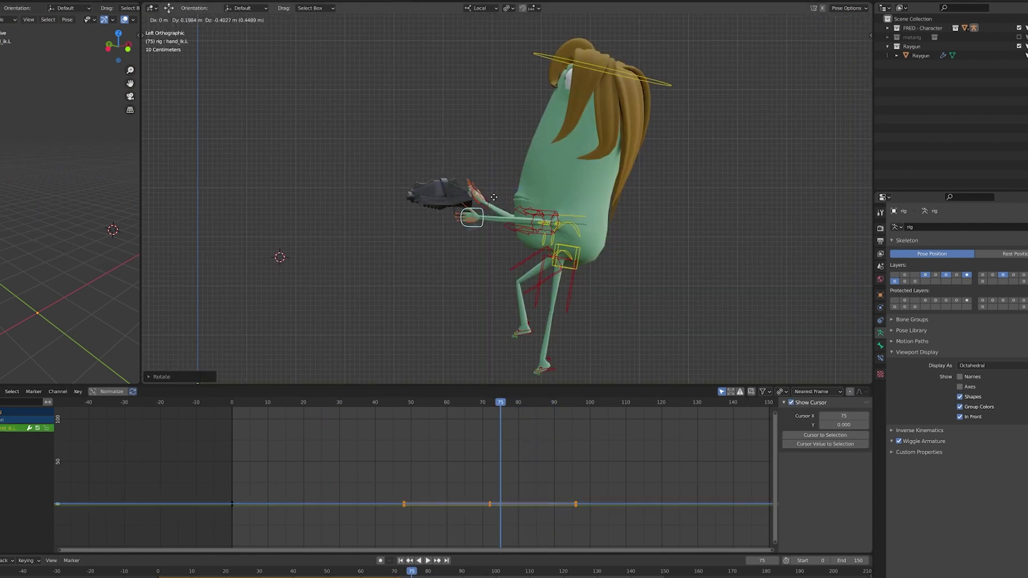
- At frame 75, move the left hand control about 0.45 m and rotate it from the top view to aim the ray gun forward
click(494, 197)
key(KP_7)
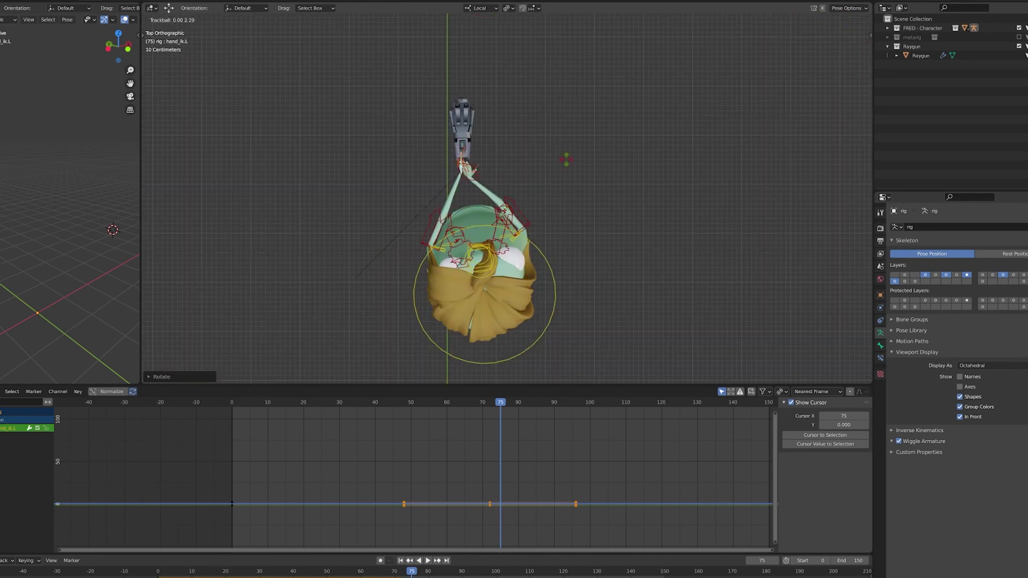
click(567, 160)
- Move the right hand control about 0.66 m down to the gun grip and rotate it to match
key(ctrl+KP_3)
shift+middle_drag(507, 228, 516, 221)
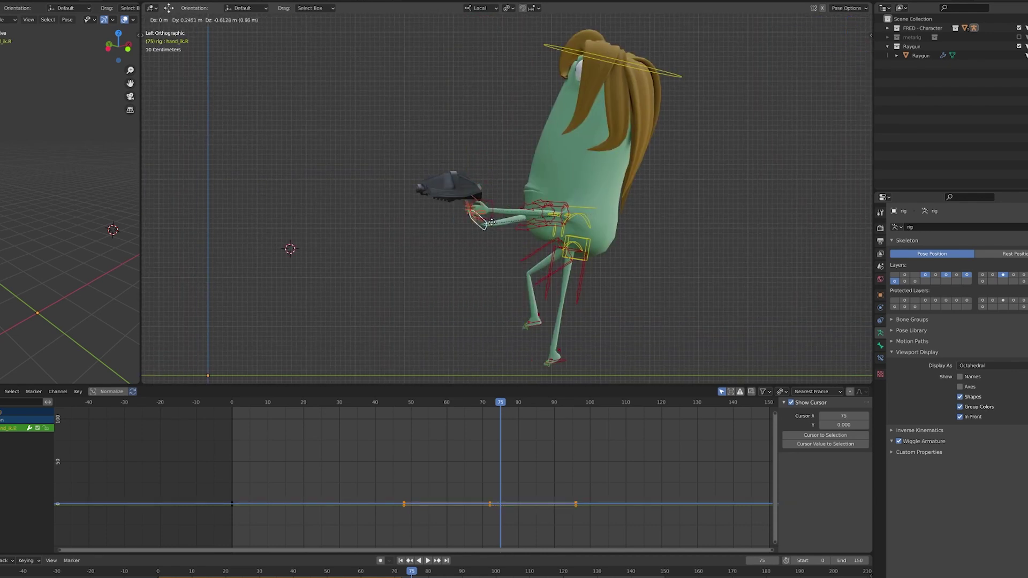
click(491, 222)
middle_drag(491, 222, 614, 242)
scroll(615, 246, up, 3)
key(r)
key(r)
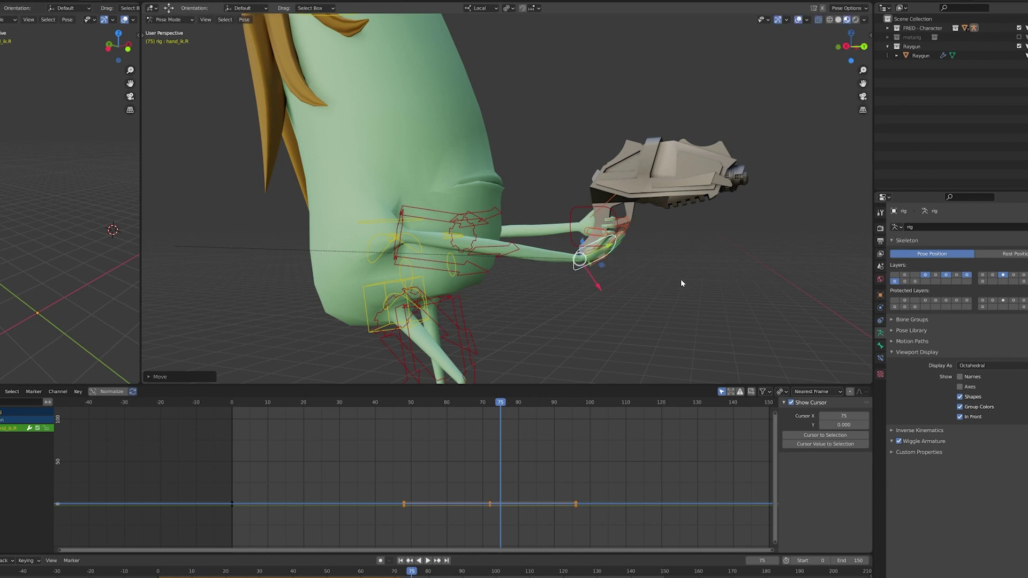
- Fine-tune the right hand control's position under the gun grip and keyframe it at frame 75
key(ctrl+KP_3)
key(g)
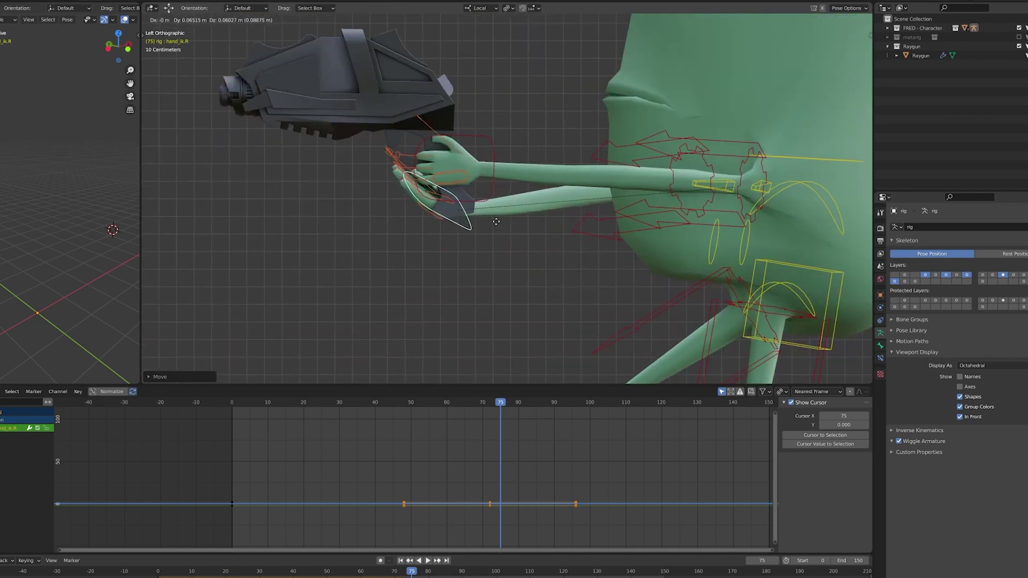
click(495, 221)
key(i)
click(500, 240)
- Select the right hand's finger controls and keyframe them at frame 72
middle_drag(500, 239, 529, 235)
click(322, 249)
key(Left)
key(Left)
key(Left)
key(ctrl+KP_3)
scroll(396, 206, down, 5)
key(i)
click(498, 235)
- At frame 75, curl the right hand's fingers by rotating on X and scaling their controls, and keyframe them
key(Right)
key(Right)
key(Right)
scroll(477, 230, up, 6)
key(r)
key(x)
key(s)
click(543, 235)
key(i)
click(527, 236)
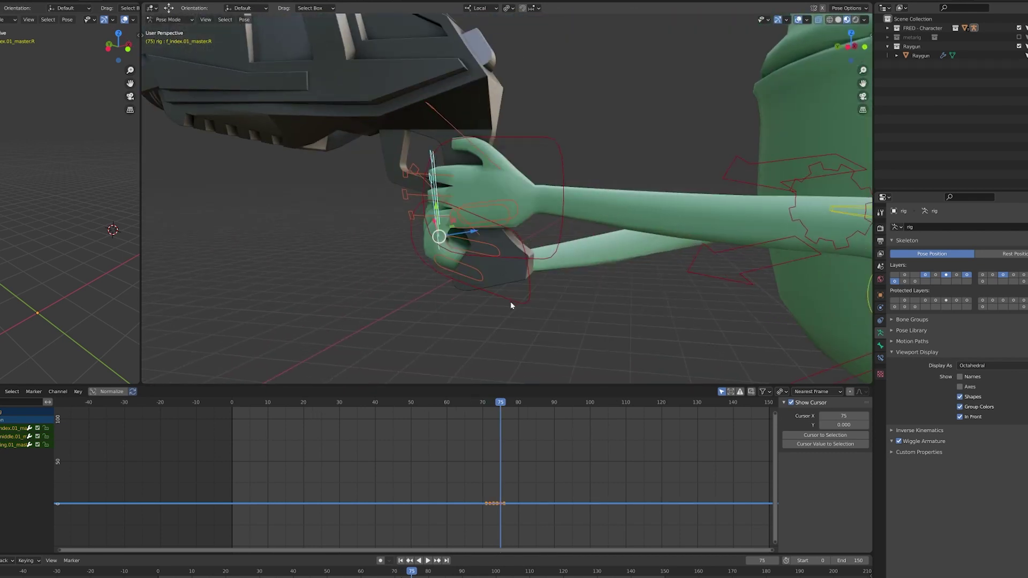
- Seat the right hand control against the gun grip and rotate the right thumb control around it at frame 75
key(g)
click(598, 238)
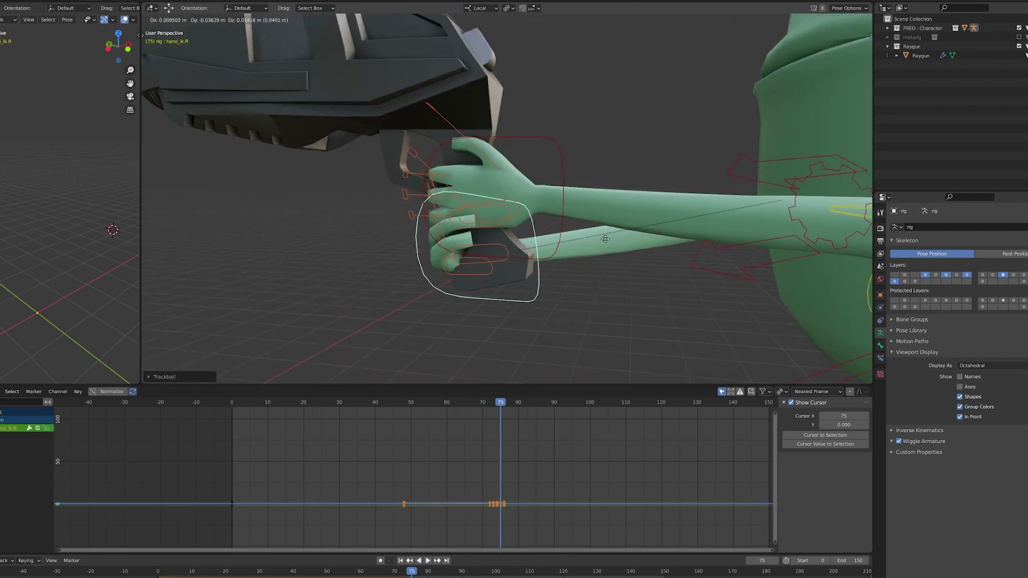
click(605, 238)
middle_drag(605, 238, 591, 49)
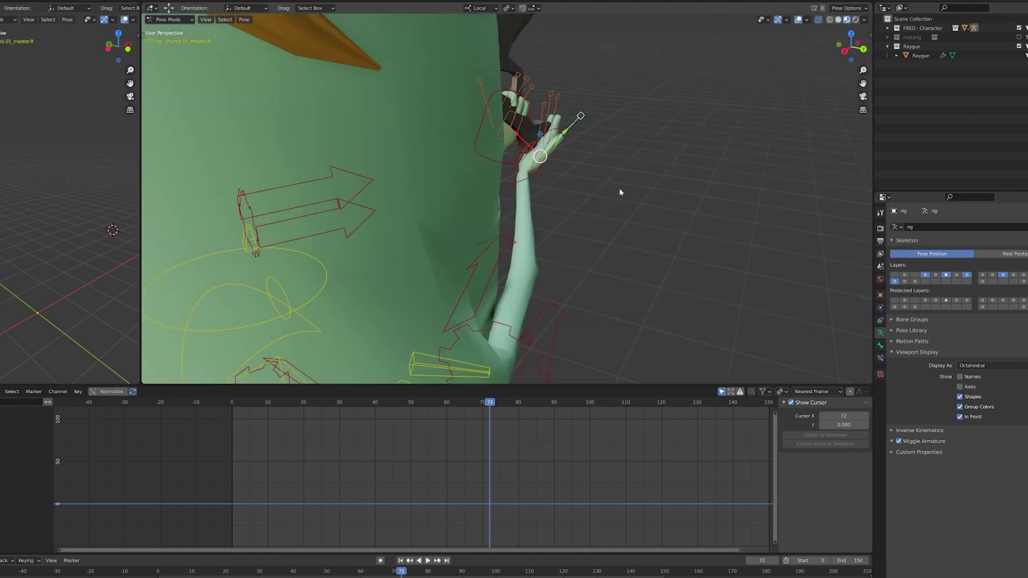
key(r)
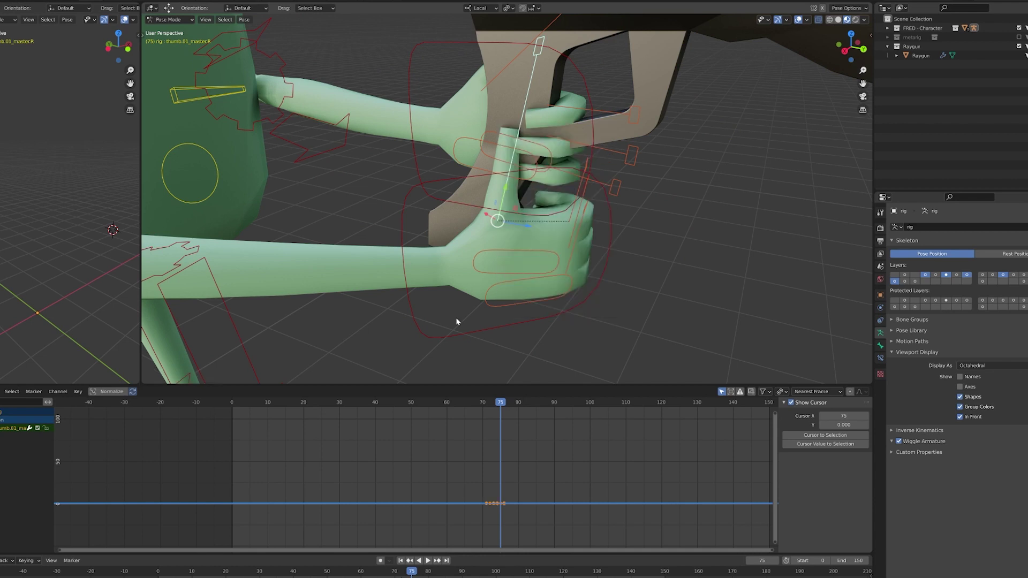
- Adjust the right hand control's position on the gun grip from several angles and undo the last move
click(456, 334)
key(g)
click(447, 312)
middle_drag(447, 312, 466, 247)
key(g)
click(396, 273)
key(g)
click(484, 255)
key(ctrl+z)
- Rotate the left thumb control so the thumb wraps around the gun grip
scroll(467, 246, up, 4)
click(426, 196)
middle_drag(426, 196, 448, 149)
key(r)
click(485, 184)
key(r)
key(r)
click(521, 155)
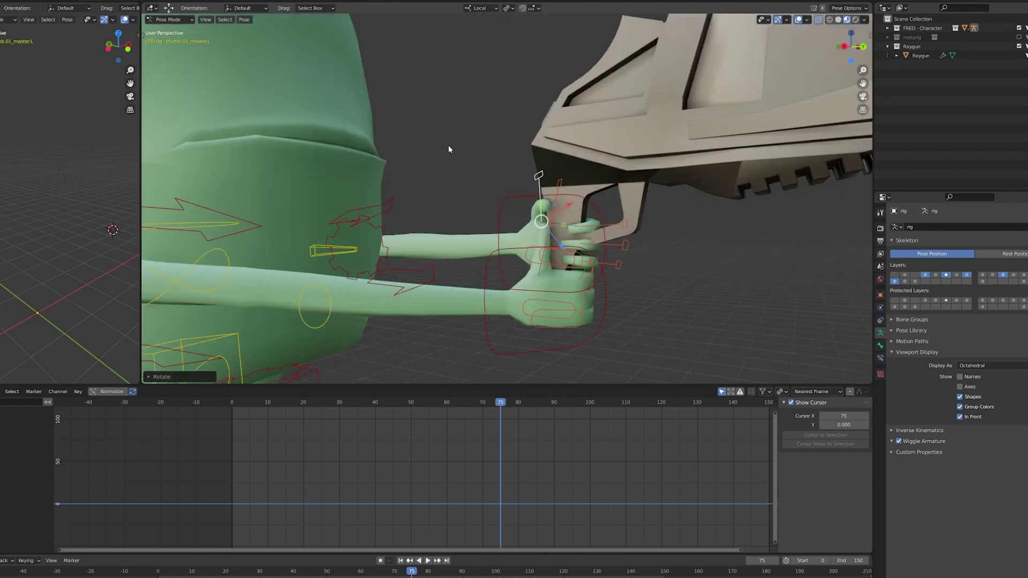
key(r)
key(r)
click(601, 174)
- Rotate the left hand's finger controls around the gun grip and keyframe them
middle_drag(600, 174, 655, 205)
click(505, 238)
click(460, 225)
middle_drag(460, 225, 573, 209)
key(r)
key(r)
click(588, 215)
click(602, 167)
middle_drag(602, 167, 454, 223)
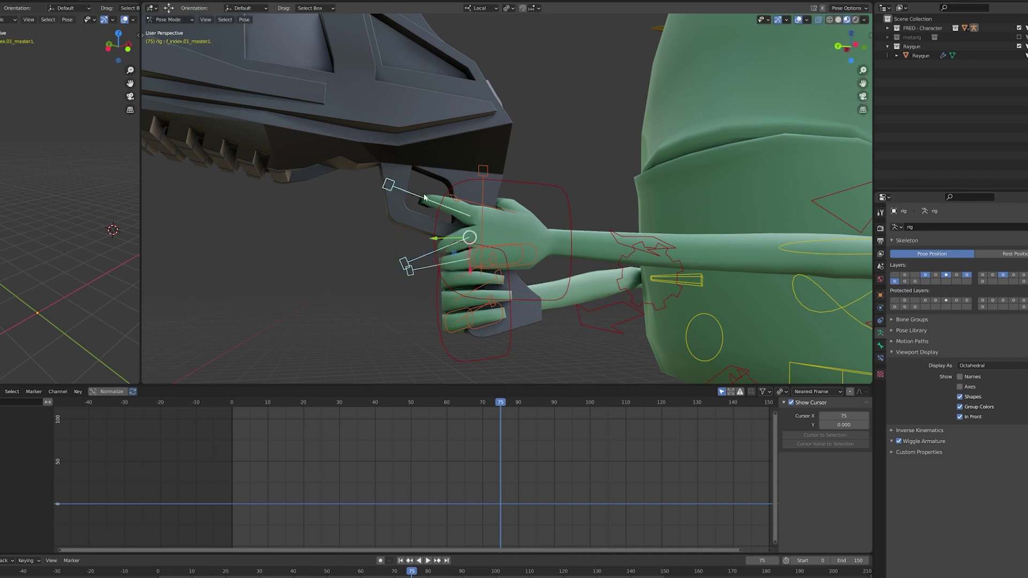
key(i)
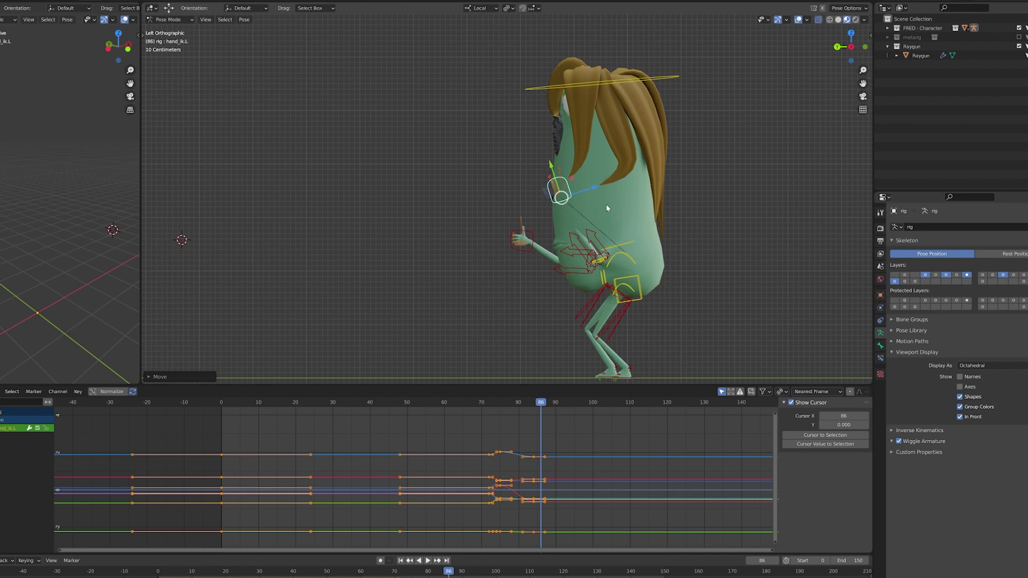
- Keyframe the left hand control at frame 86, rotate the right hand control to match and keyframe it
key(i)
click(601, 209)
click(541, 240)
key(r)
click(621, 230)
scroll(621, 245, up, 8)
middle_drag(621, 230, 546, 246)
key(i)
- Select both hand controls with their frame 86 keyframes and scrub back through the arm motion
scroll(546, 268, down, 8)
shift+click(525, 201)
click(682, 466)
middle_drag(569, 482, 505, 466)
drag(490, 440, 473, 536)
drag(518, 403, 446, 409)
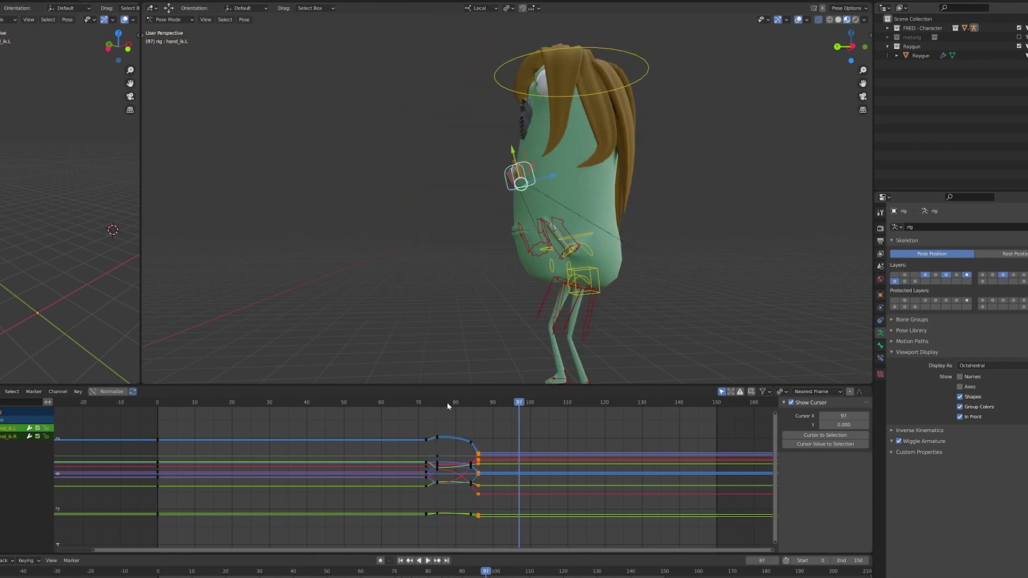
- At frame 86, rotate the chest, neck and head controls along local X to lean the body backward, and keyframe them
key(ctrl+KP_3)
click(592, 267)
shift+click(593, 247)
shift+click(648, 72)
key(Down)
key(Right)
key(Right)
key(r)
key(x)
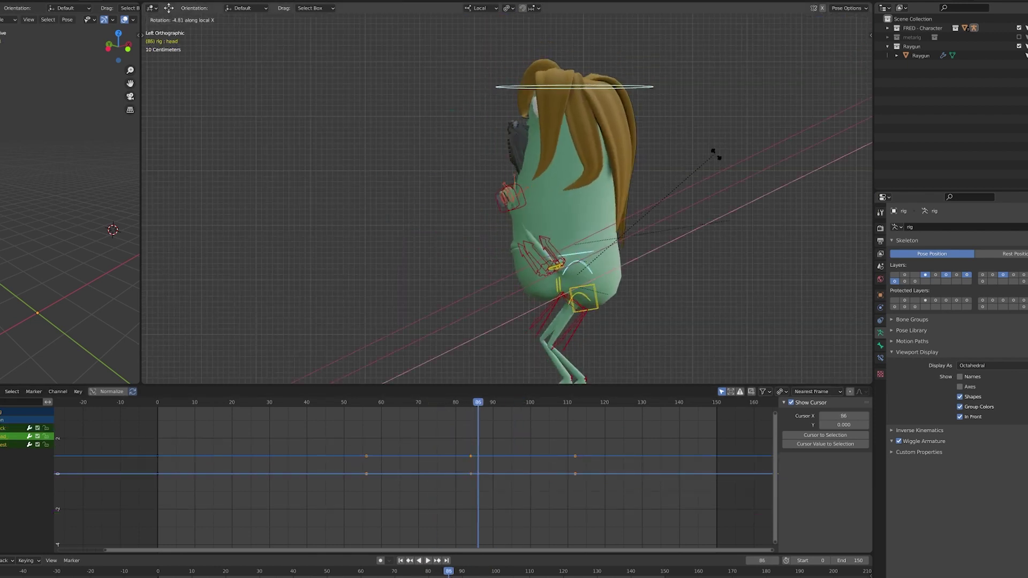
click(722, 232)
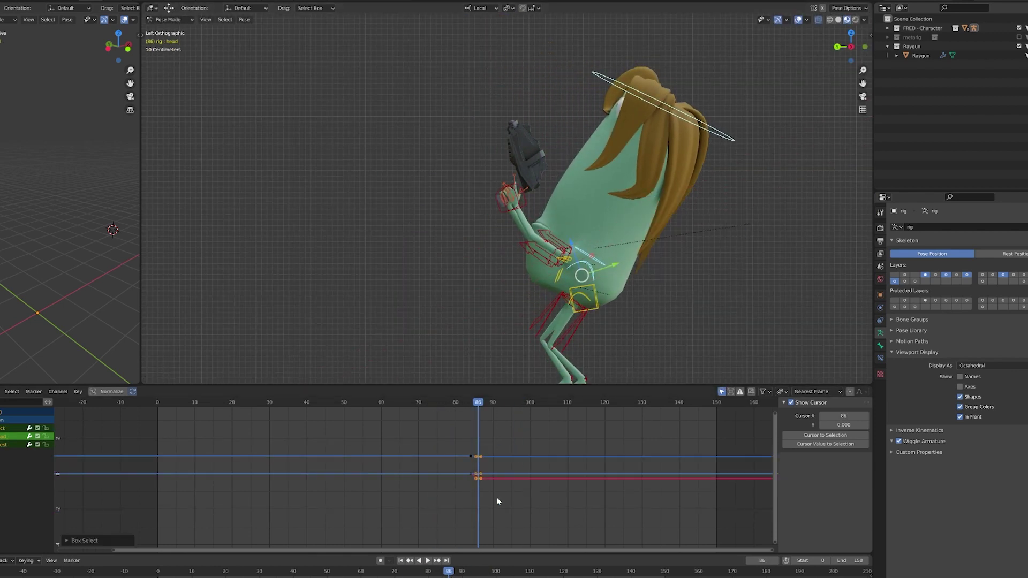
- Rotate the left hand control to tilt the ray gun upright and keyframe it at frame 86
click(524, 188)
key(r)
click(619, 225)
key(i)
click(619, 225)
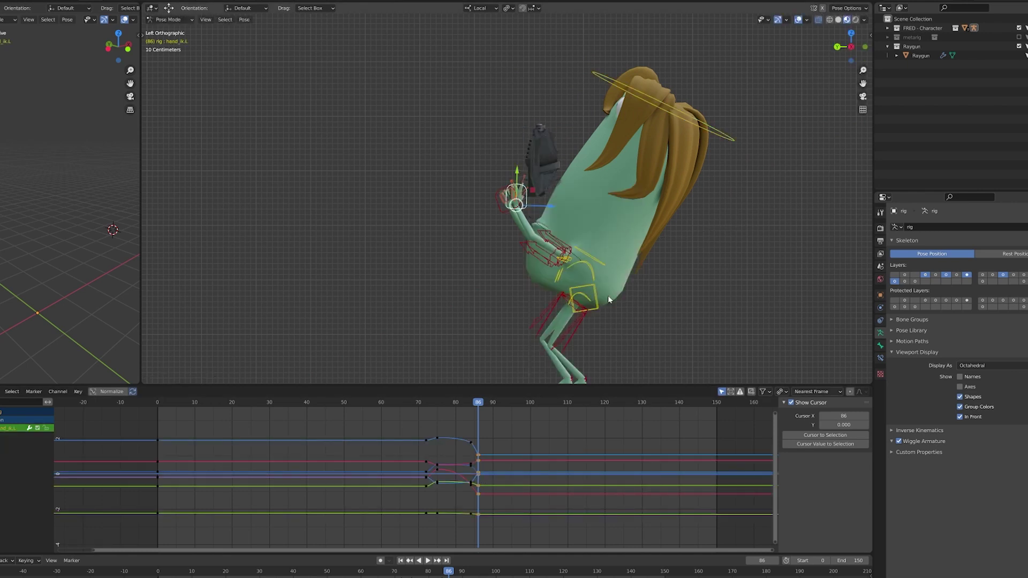
- Switch to Object Mode, select the Fred mesh and keyframe its Scream shape key at 0 on frame 72
mouse_move(413, 402)
mouse_down()
mouse_move(443, 402)
mouse_move(416, 402)
mouse_move(426, 411)
mouse_up()
key(ctrl+Tab)
click(395, 184)
click(916, 429)
mouse_move(988, 485)
mouse_down()
mouse_move(1011, 485)
mouse_move(982, 485)
mouse_up()
key(i)
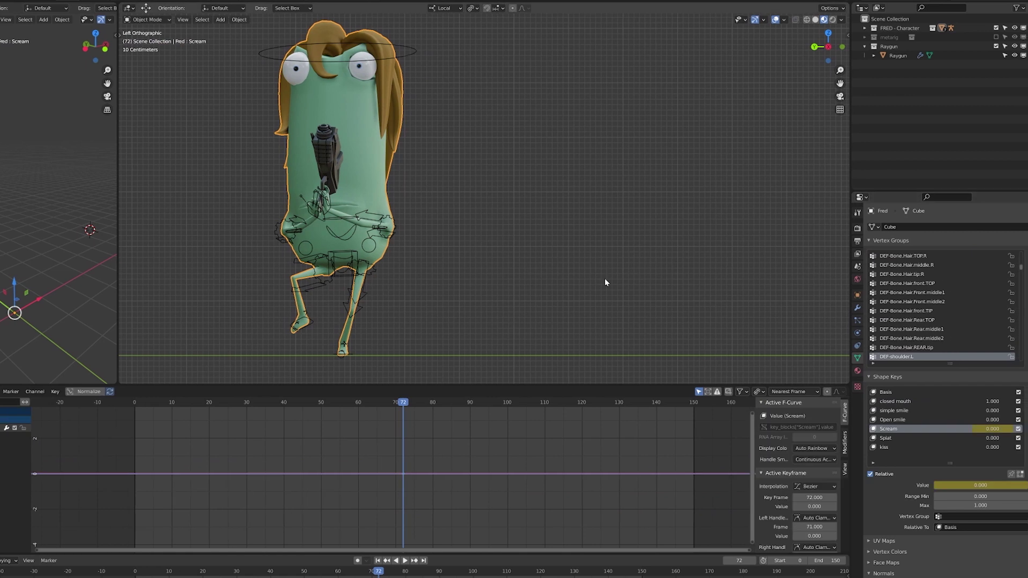
- Set the Scream shape key to 1 and keyframe it on frame 75
key(Right)
key(Right)
key(Right)
key(i)
- Keyframe the closed mouth shape key at 1 on frame 72
key(Left)
key(Left)
key(Left)
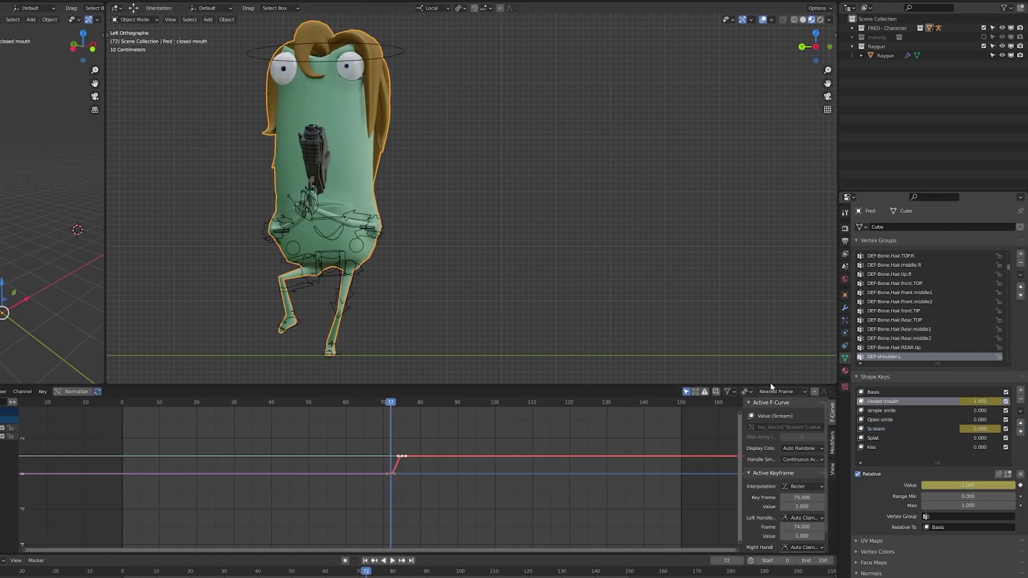
- Lower the closed mouth shape key at frame 75, keyframe it at 0.693 on frame 77 and advance to frame 80
key(Right)
key(Right)
key(Right)
middle_drag(449, 273, 482, 257)
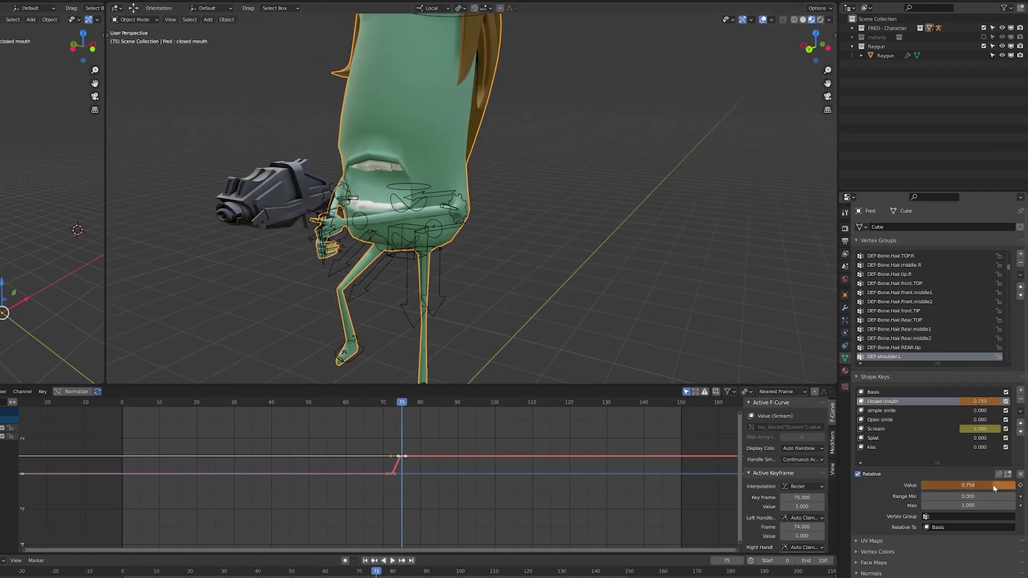
key(Right)
key(Right)
click(1020, 486)
key(Right)
key(Right)
key(Right)
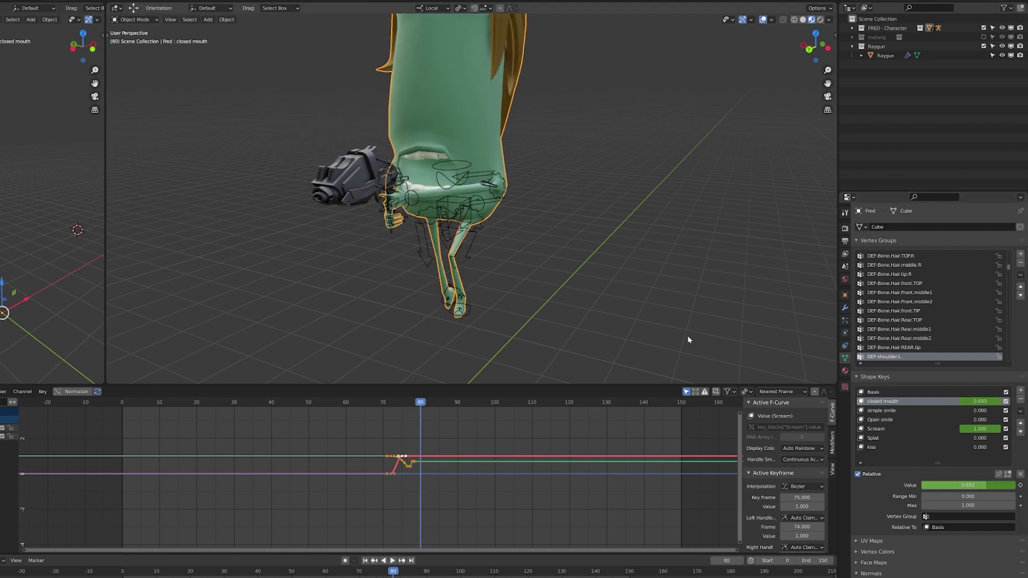
- Adjust the closed mouth shape key's value on frame 82 and keyframe it
key(Right)
key(Right)
middle_drag(460, 257, 514, 254)
drag(958, 485, 991, 485)
click(1020, 486)
middle_drag(616, 254, 433, 254)
- Play the animation from the start and from about frame 65 to check the mouth movement
key(shift+Left)
key(space)
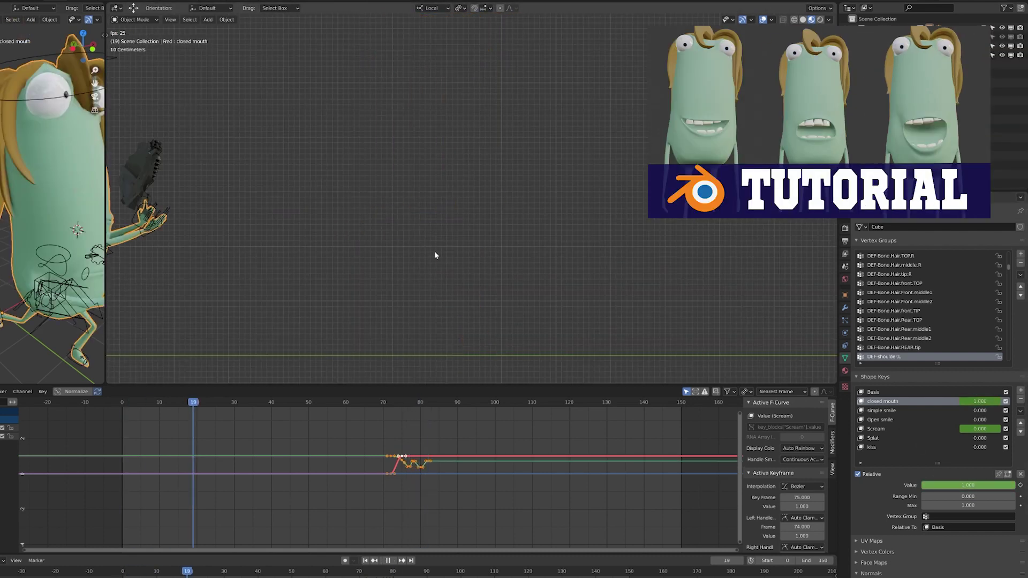
click(364, 404)
key(space)
- Select the right hand IK control and shift its keyframes around frame 86 in the graph editor
click(436, 150)
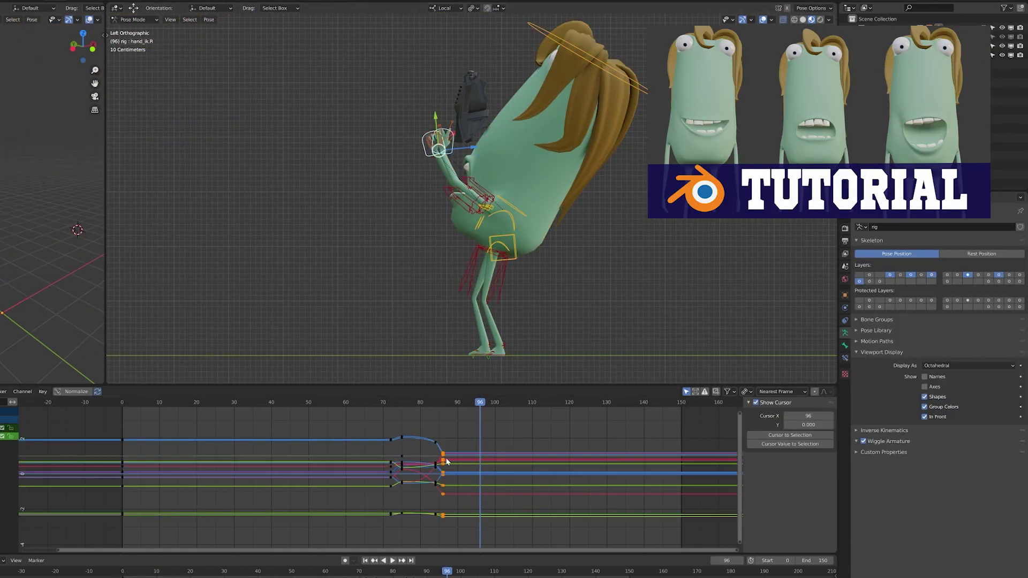
drag(423, 428, 457, 531)
key(g)
click(451, 527)
- Play the animation from about frame 70, select the torso control and scrub around frame 88
click(383, 405)
key(space)
click(503, 247)
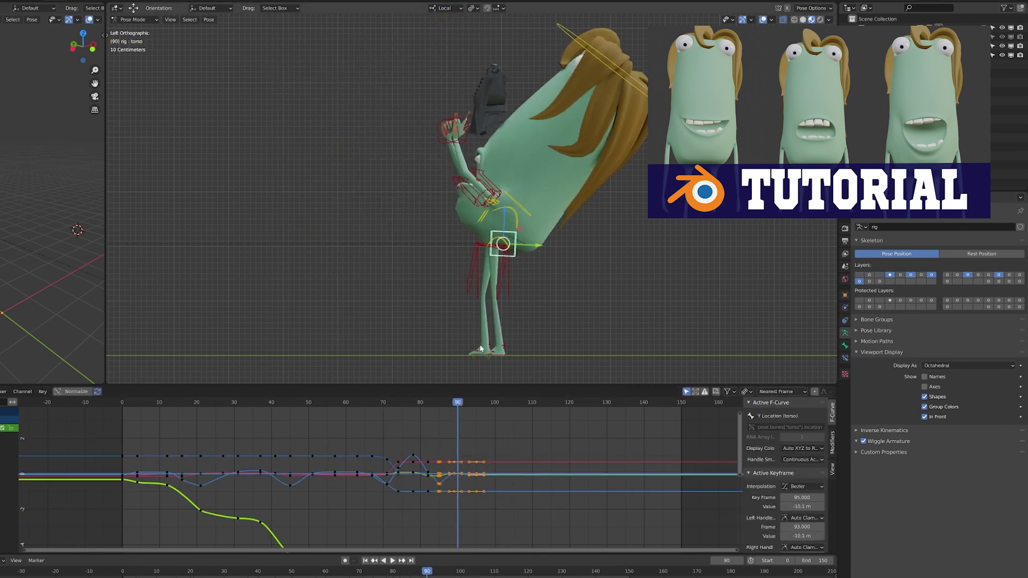
click(451, 407)
mouse_move(451, 408)
mouse_down()
mouse_move(475, 408)
mouse_move(447, 409)
mouse_up()
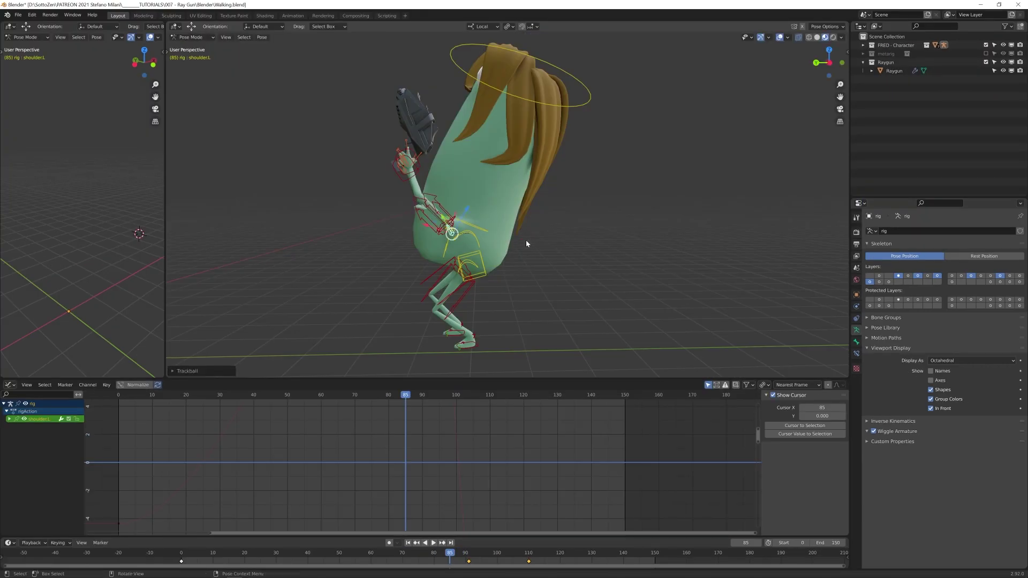
- Keyframe the left shoulder control on frame 85, rotate it about Z on frame 83 and play the animation
key(i)
key(Left)
key(Left)
middle_drag(526, 242, 498, 271)
key(r)
key(z)
click(513, 256)
key(space)
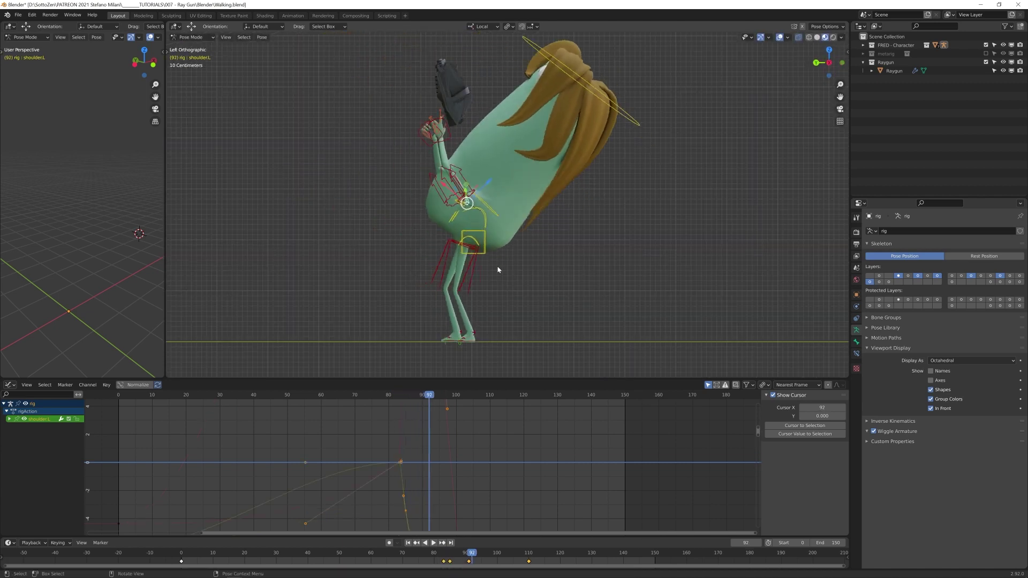
- Rotate the left shoulder control on frame 120 and keyframe its rotation
key(a)
key(Home)
scroll(455, 443, down, 4)
middle_drag(455, 443, 323, 452)
click(504, 395)
key(Right)
key(Right)
key(Right)
key(Right)
key(Right)
key(Right)
key(Right)
key(Right)
key(Right)
key(Right)
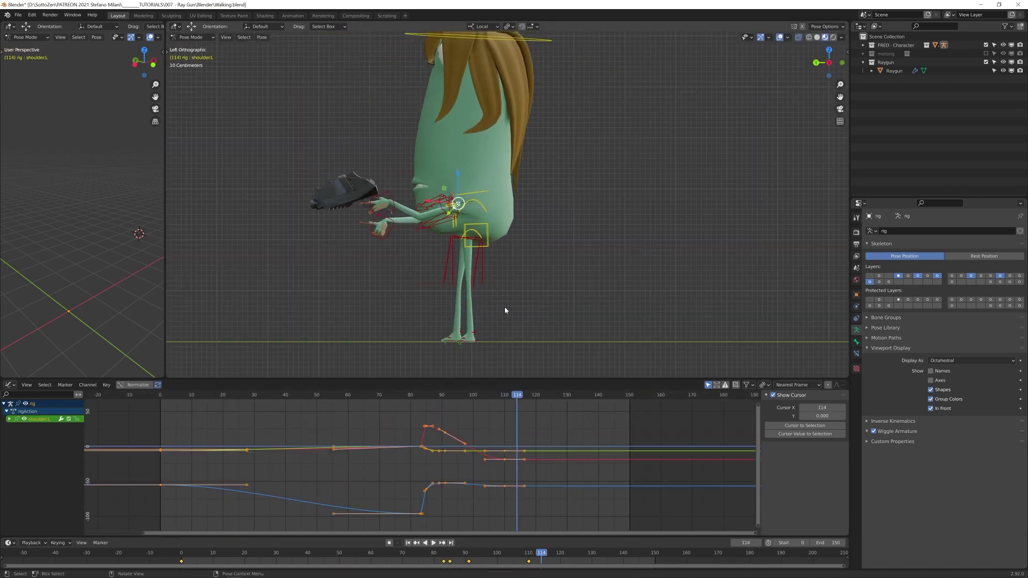
middle_drag(504, 311, 568, 321)
key(r)
click(562, 250)
key(i)
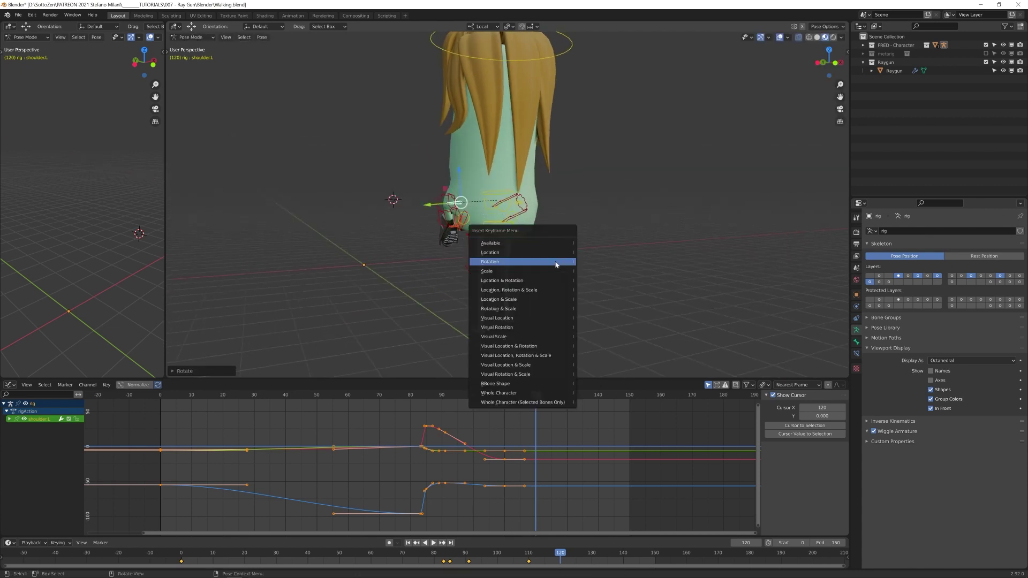
click(555, 261)
- Rotate the left shoulder control further on frame 122 and insert a keyframe
alt+middle_drag(599, 268, 573, 277)
key(Right)
key(Right)
middle_drag(637, 214, 553, 226)
key(r)
click(547, 213)
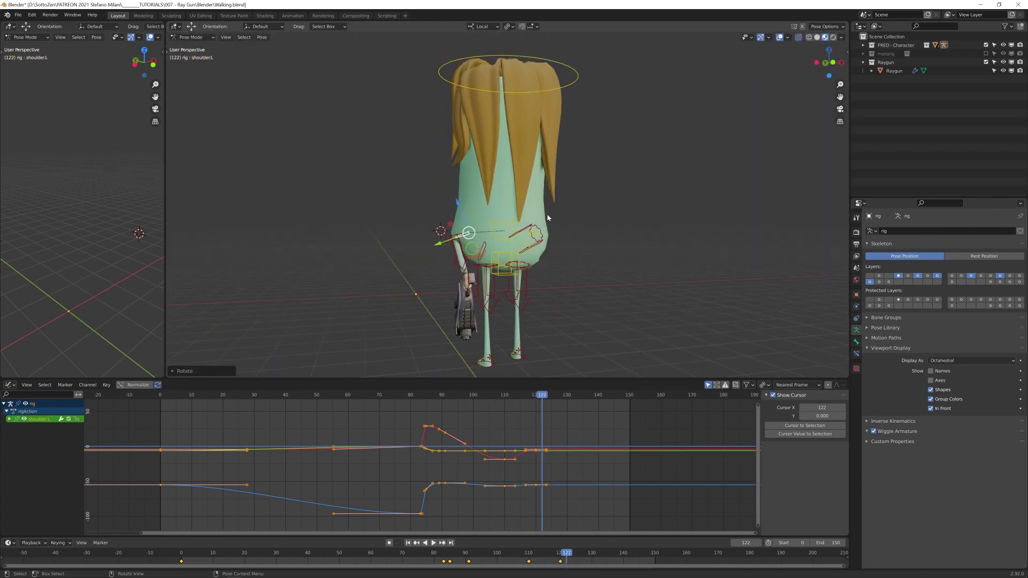
key(i)
click(543, 216)
- Keyframe the left hand IK control on frame 120
click(460, 258)
key(Left)
key(Left)
middle_drag(492, 265, 560, 256)
key(i)
click(616, 276)
- Lower and rotate the left hand IK control on frame 122 so the arm hangs beside the leg, and keyframe it
key(Right)
key(Right)
key(r)
click(589, 281)
click(442, 256)
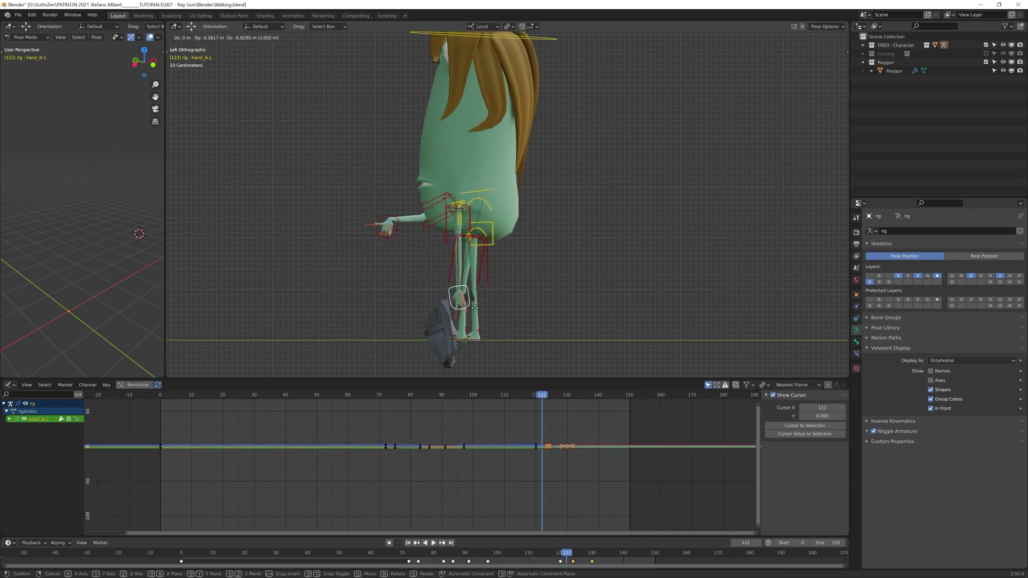
click(586, 451)
key(g)
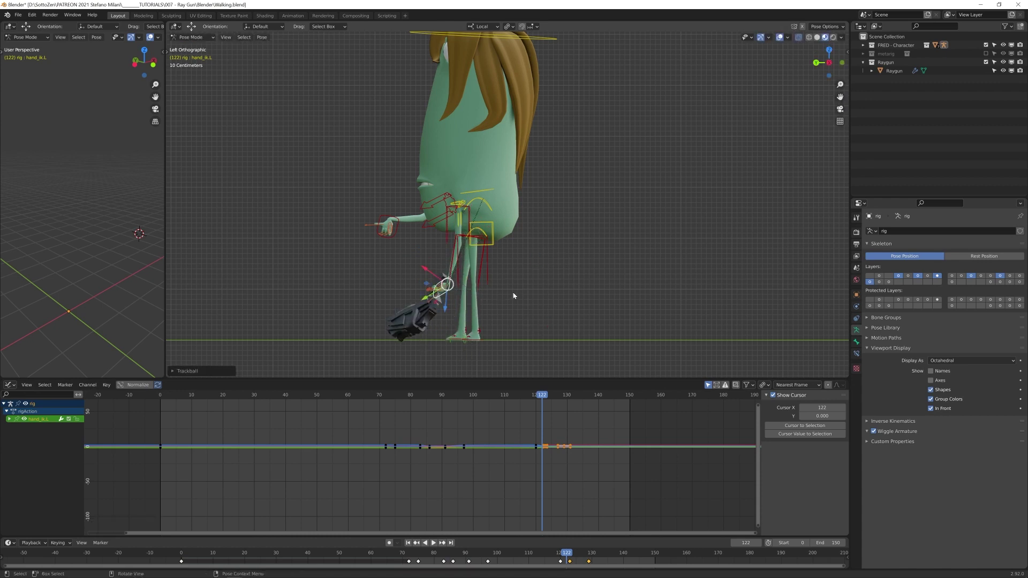
key(KP_1)
key(g)
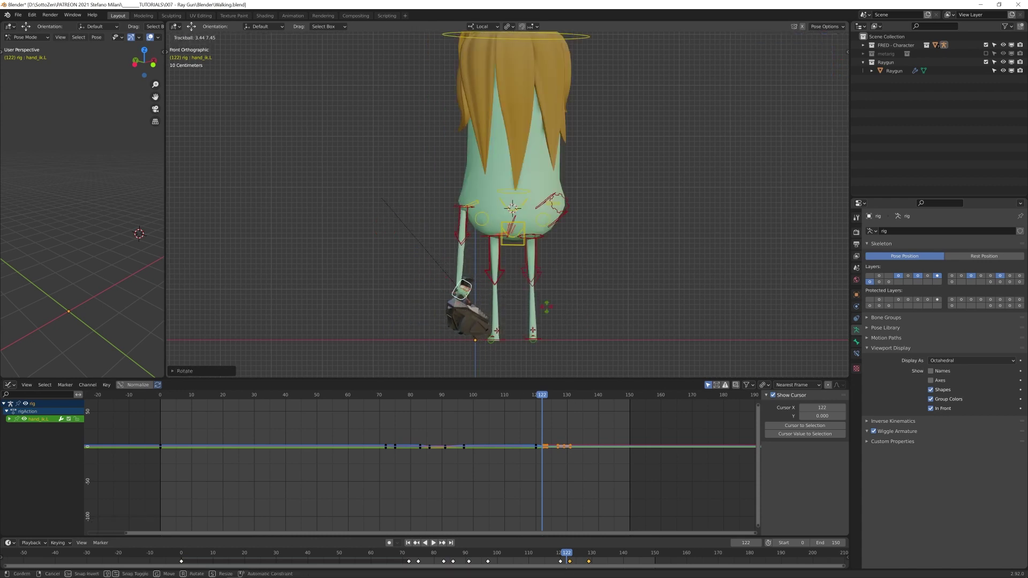
click(546, 307)
key(i)
click(544, 310)
- Remove the left hand IK control's leftover keyframes after frame 122
click(580, 465)
scroll(580, 465, up, 4)
drag(648, 417, 590, 466)
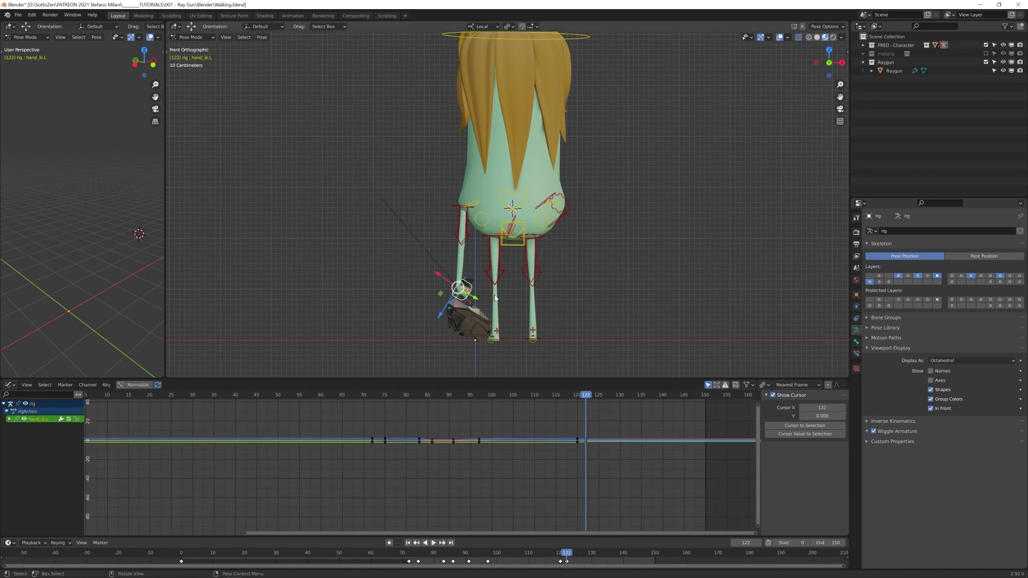
- Move the torso control sideways along X on frame 122
click(513, 234)
key(Return)
key(g)
key(x)
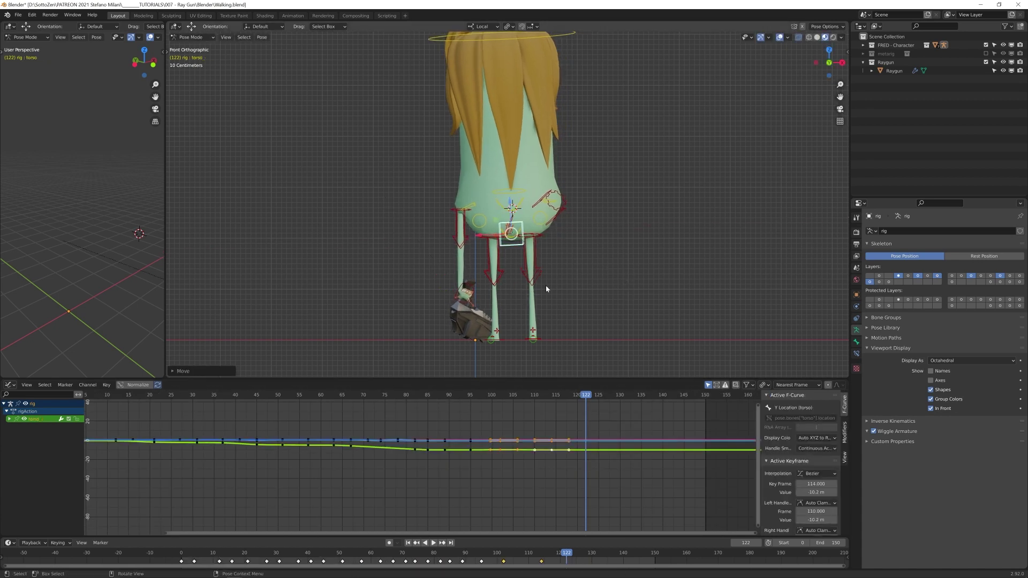
key(ctrl+KP_3)
- Select the left hand IK control and play the animation from the start
click(456, 300)
key(shift+Left)
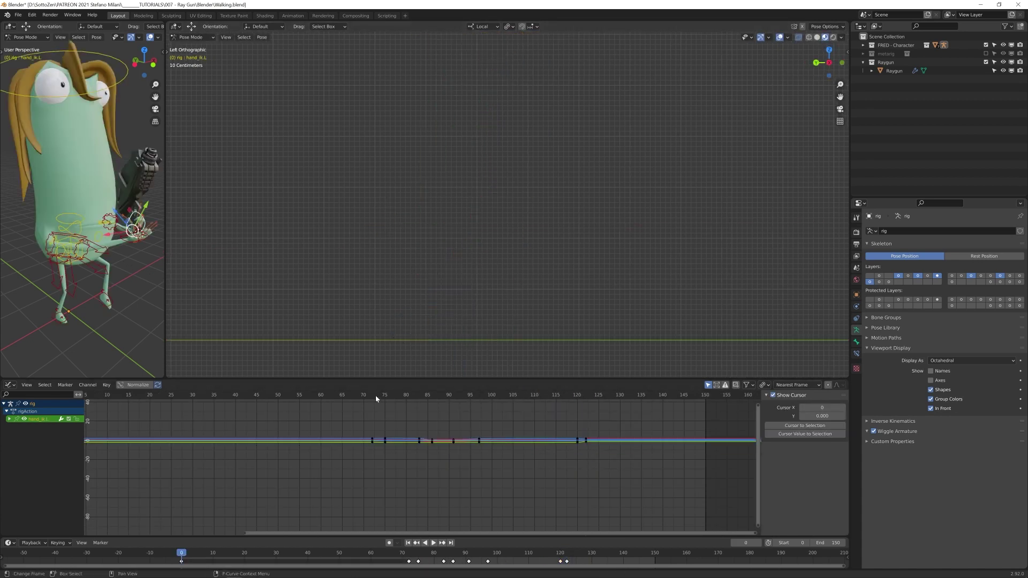
key(space)
key(space)
- Rotate the left shoulder control on frame 128 and insert a keyframe
key(Down)
middle_drag(525, 283, 508, 189)
click(508, 188)
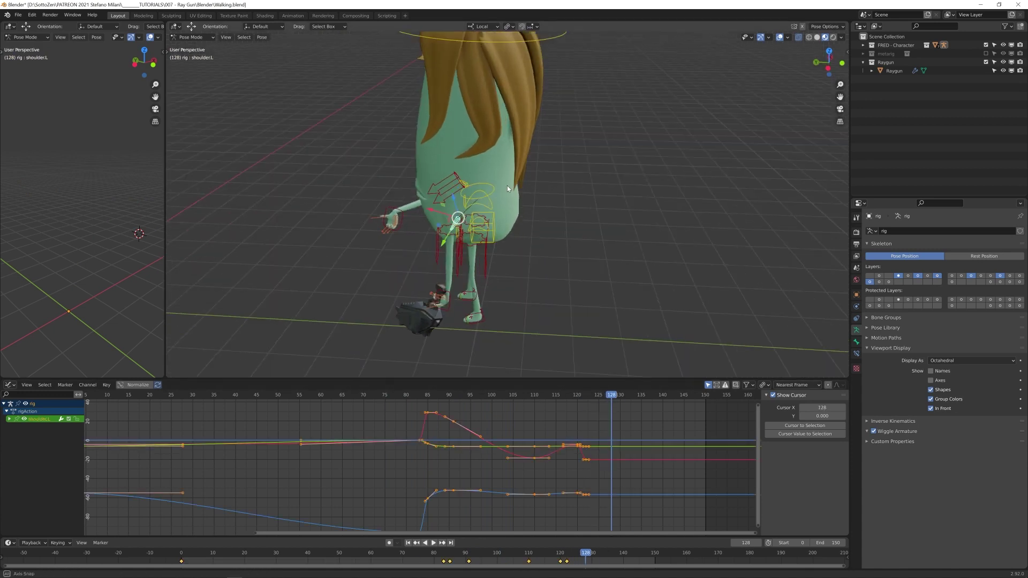
click(518, 159)
key(i)
click(516, 160)
- Swing the left hand IK control backward on frame 128 and rotate it so the ray gun hangs beside the leg
click(444, 302)
key(ctrl+KP_3)
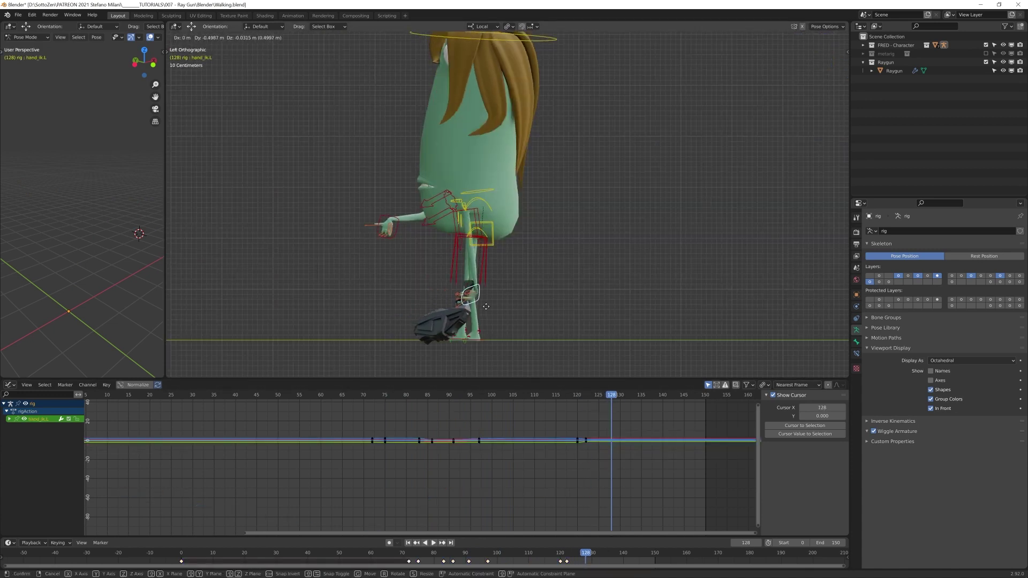
click(486, 307)
middle_drag(486, 306, 533, 290)
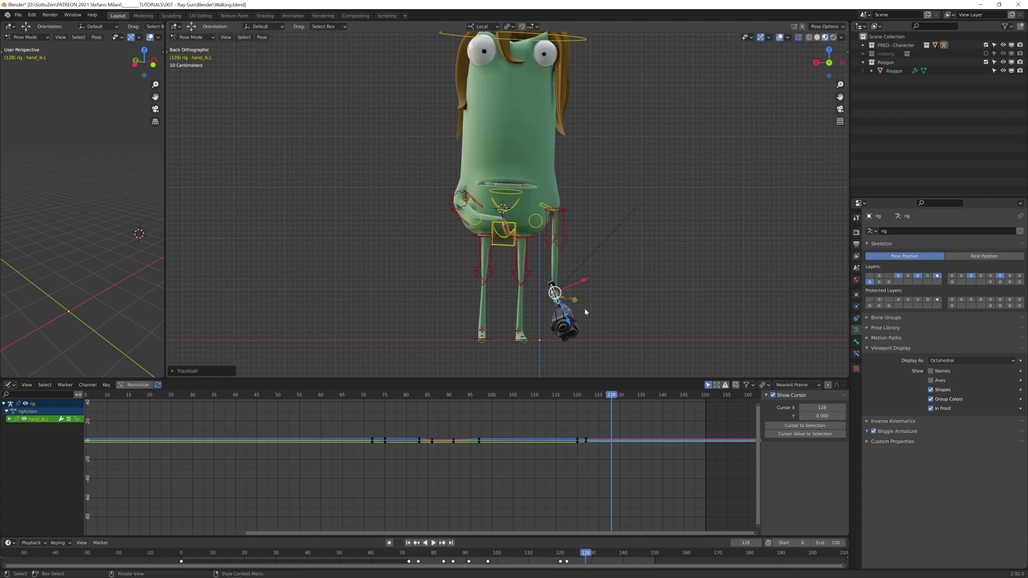
middle_drag(597, 292, 531, 272)
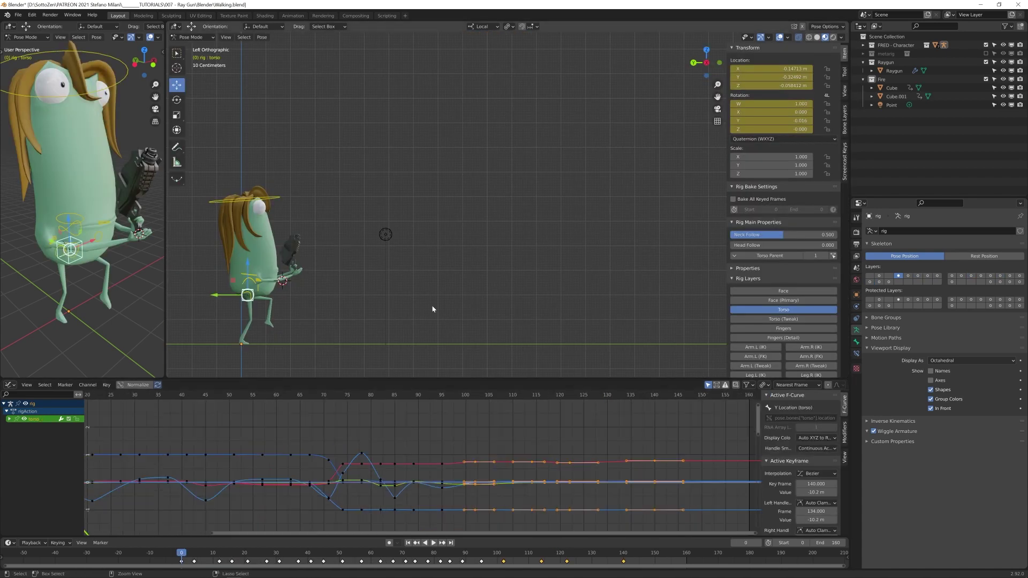
- Save the file and play the walk up to frame 31 with the torso control's curves in view
scroll(375, 455, down, 4)
middle_drag(343, 466, 514, 444)
key(ctrl+s)
key(space)
key(space)
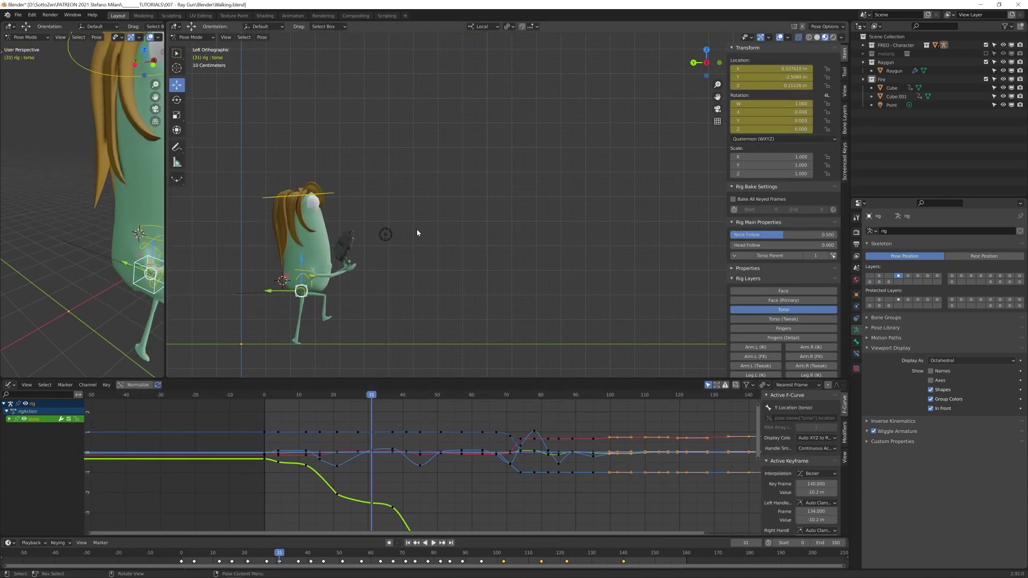
- Rotate the torso control on frame 31 to lean the body, keyframe it and play the animation
key(r)
click(408, 186)
key(i)
click(409, 187)
key(space)
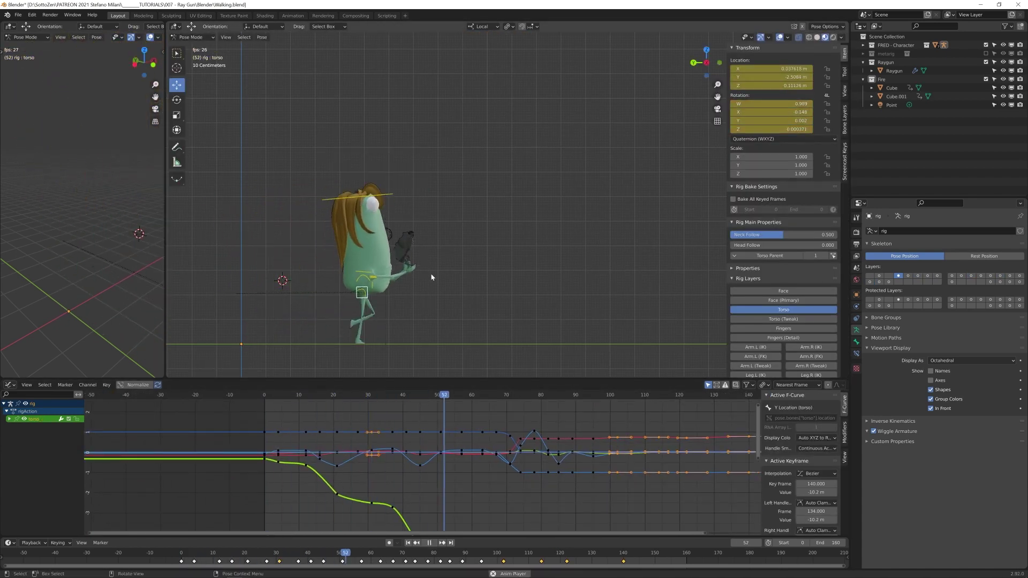
- Stop the playback and isolate the torso's X Quaternion Rotation curve in the graph editor
ctrl+middle_drag(367, 441, 413, 416)
middle_drag(442, 428, 485, 461)
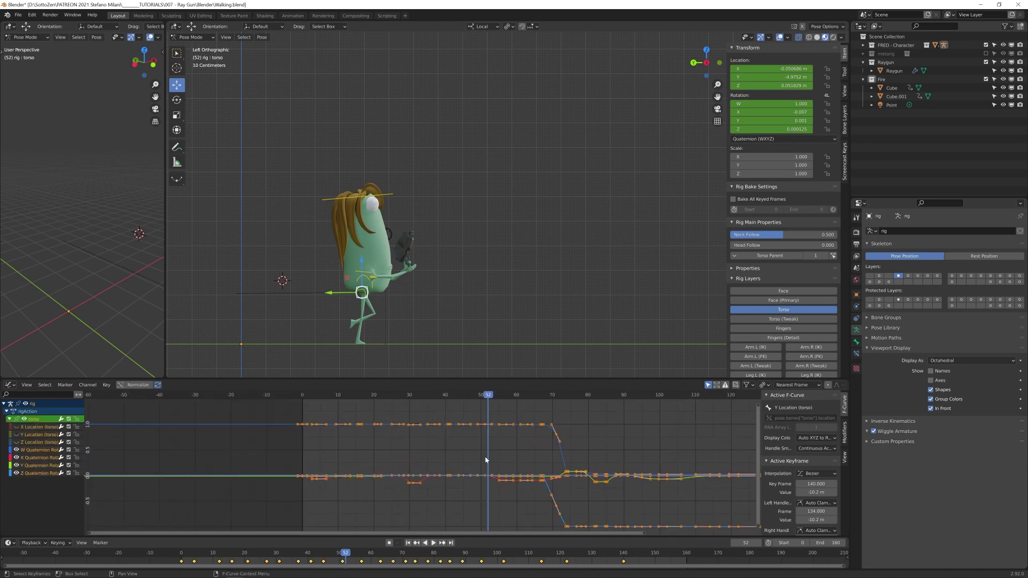
key(Escape)
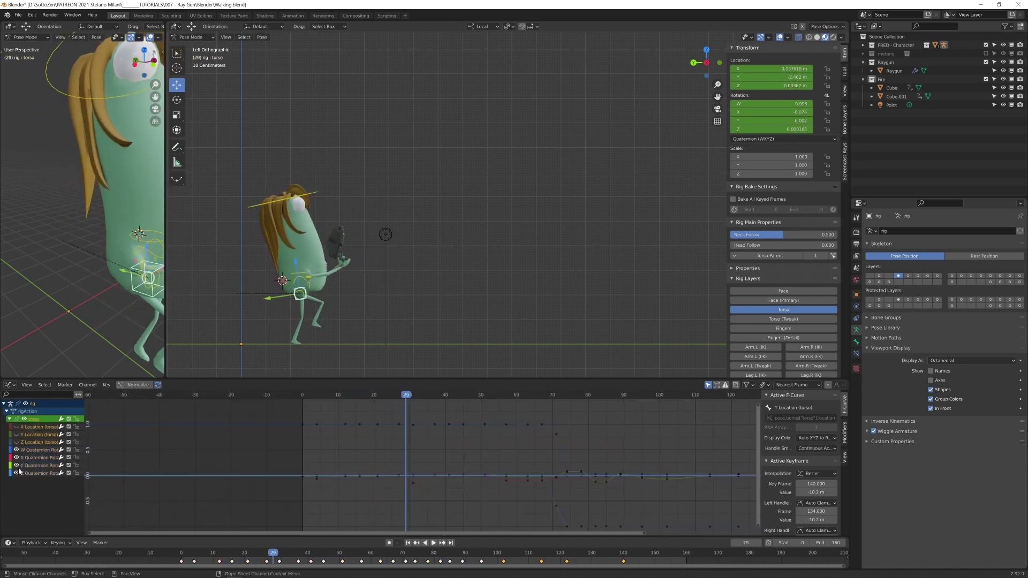
key(Home)
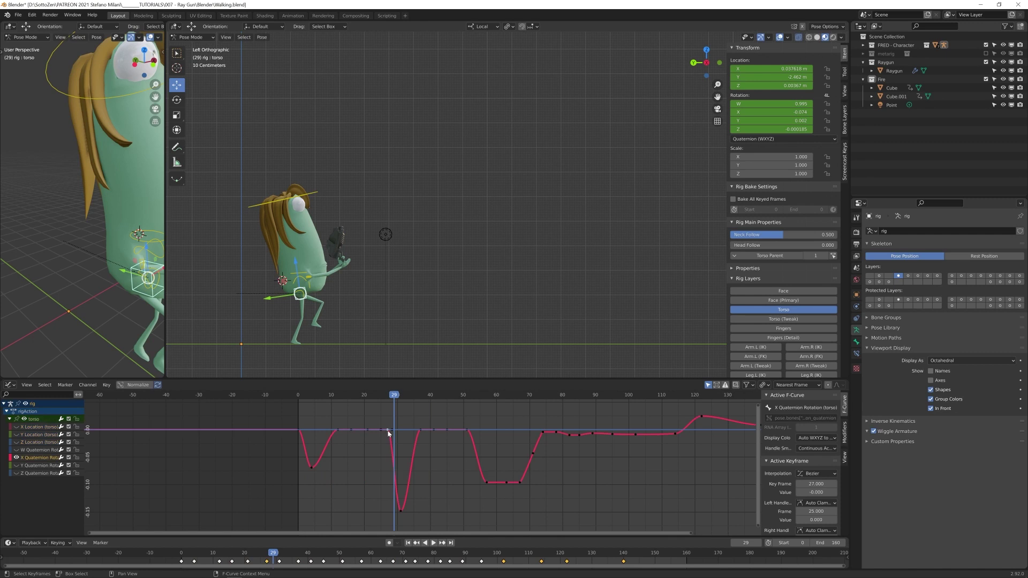
- Delete the torso's extra X Quaternion Rotation keyframes around frames 27, 52 and 63 to smooth the body leans
key(space)
key(Delete)
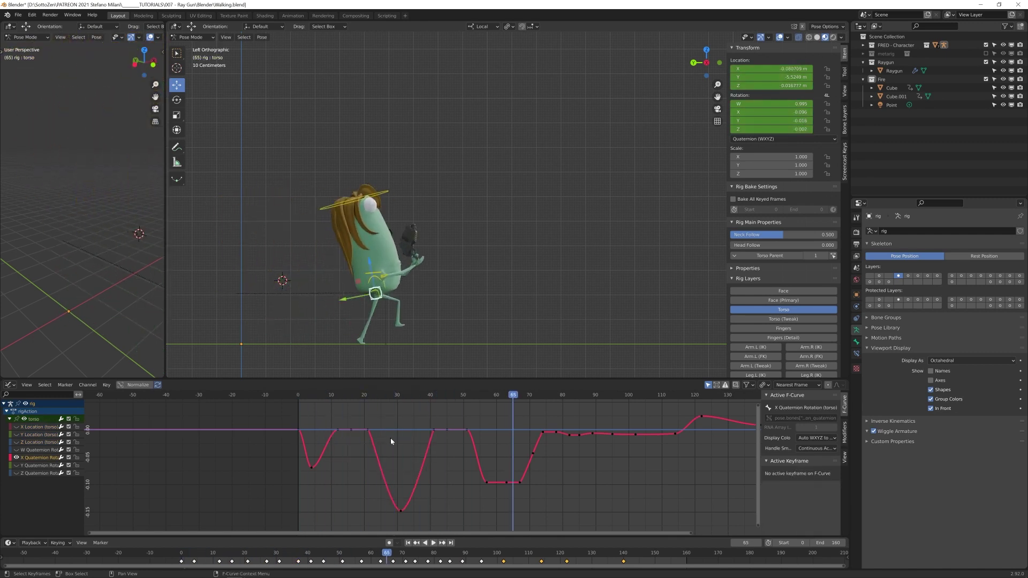
key(Delete)
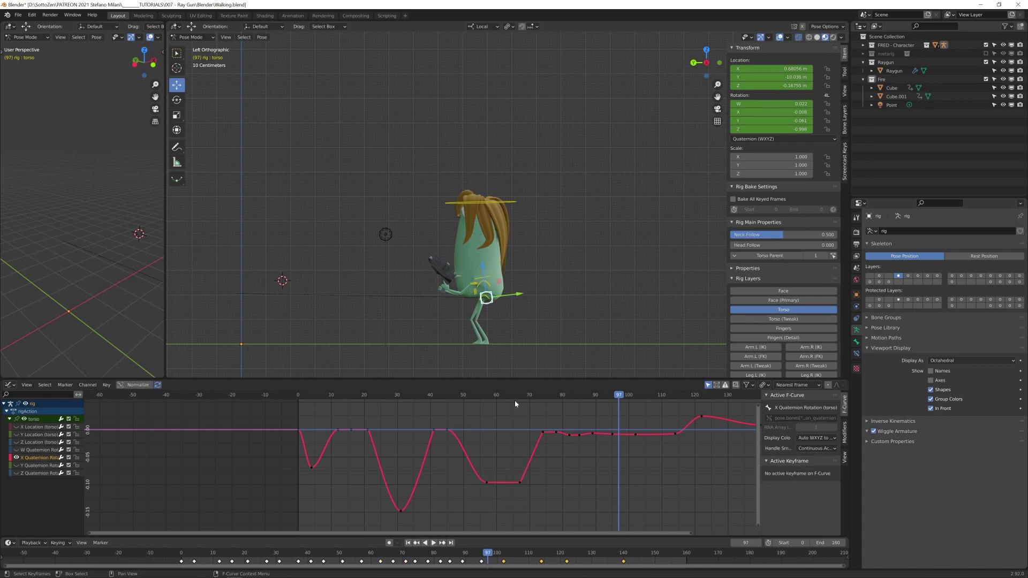
key(Delete)
- Play the animation, including once from the start, to review the smoothed torso lean
key(space)
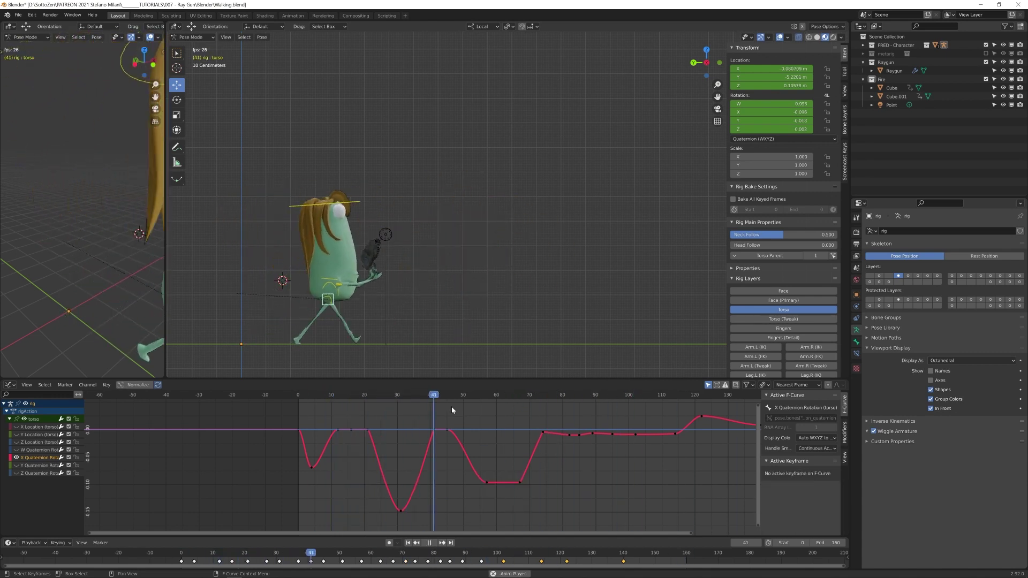
key(space)
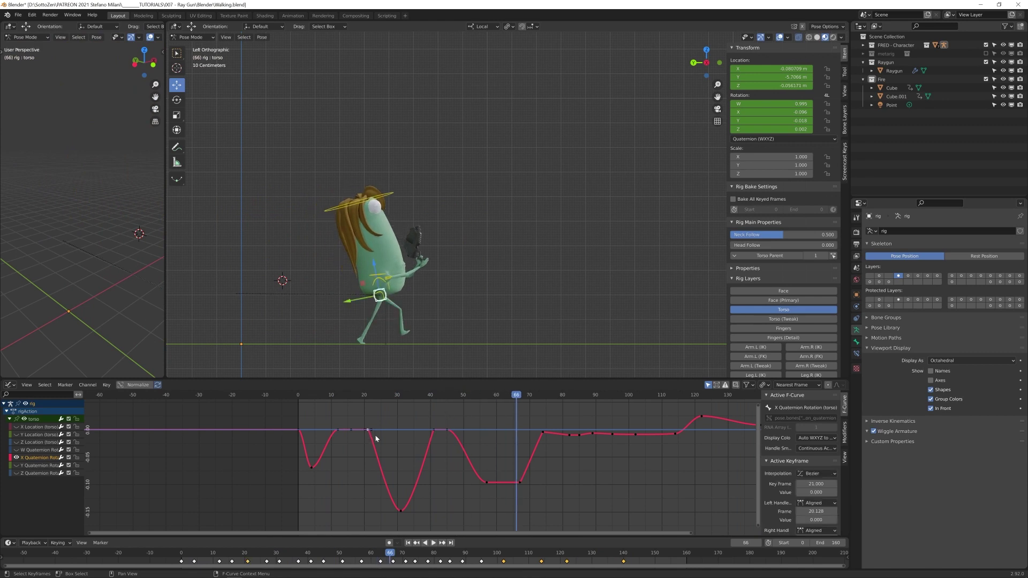
key(shift+Left)
key(space)
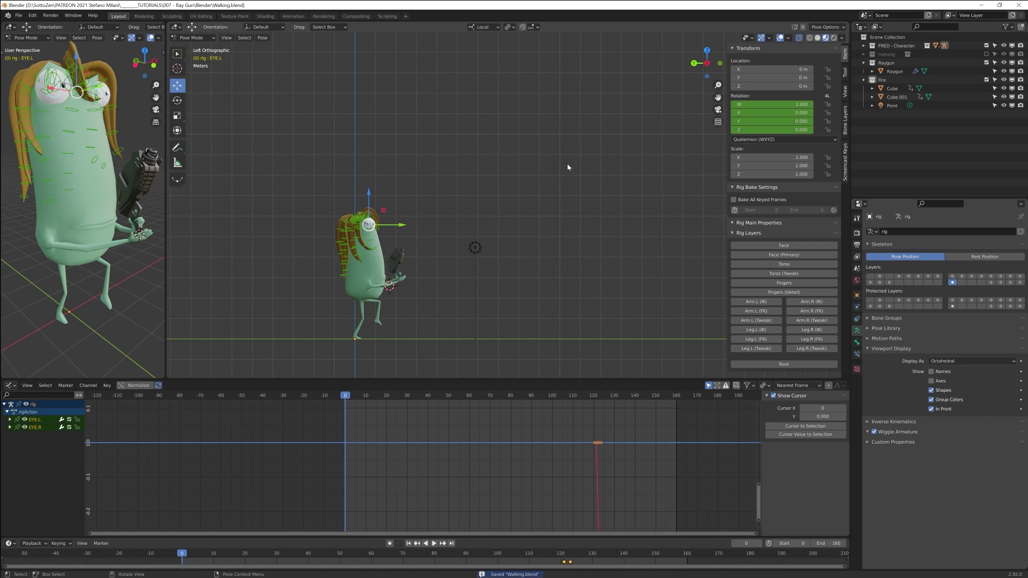
- Maximize the 3D viewport and hide its overlays and sidebar for watching the animation
key(ctrl+space)
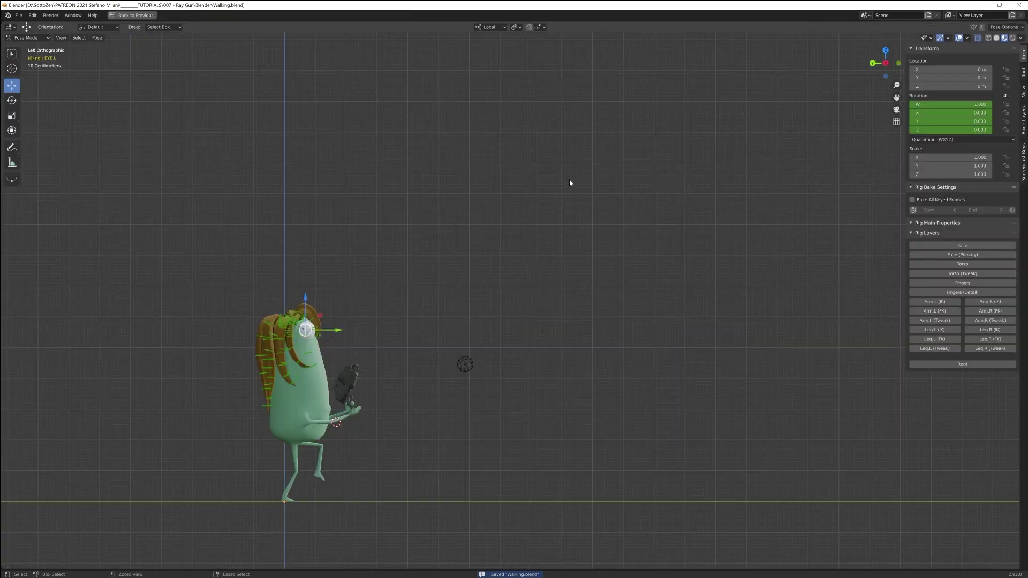
click(958, 38)
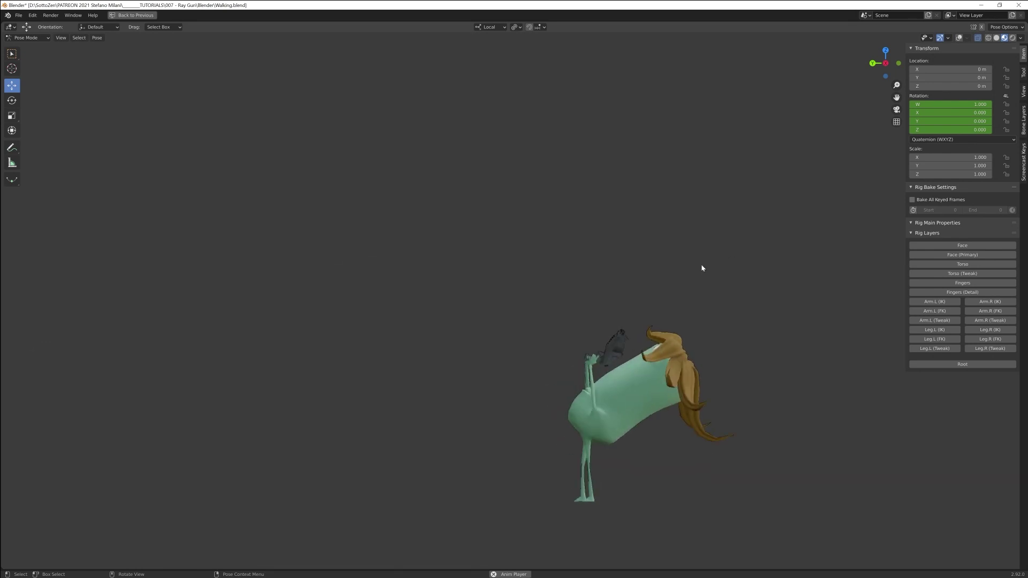
key(n)
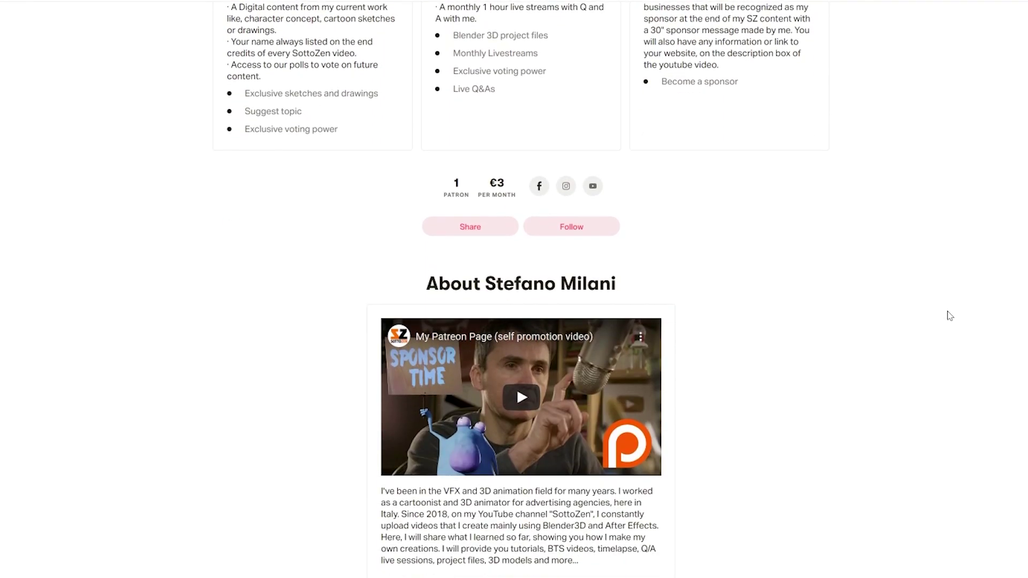
- View the recent posts section of the creator's Patreon page in the browser
scroll(949, 315, down, 10)
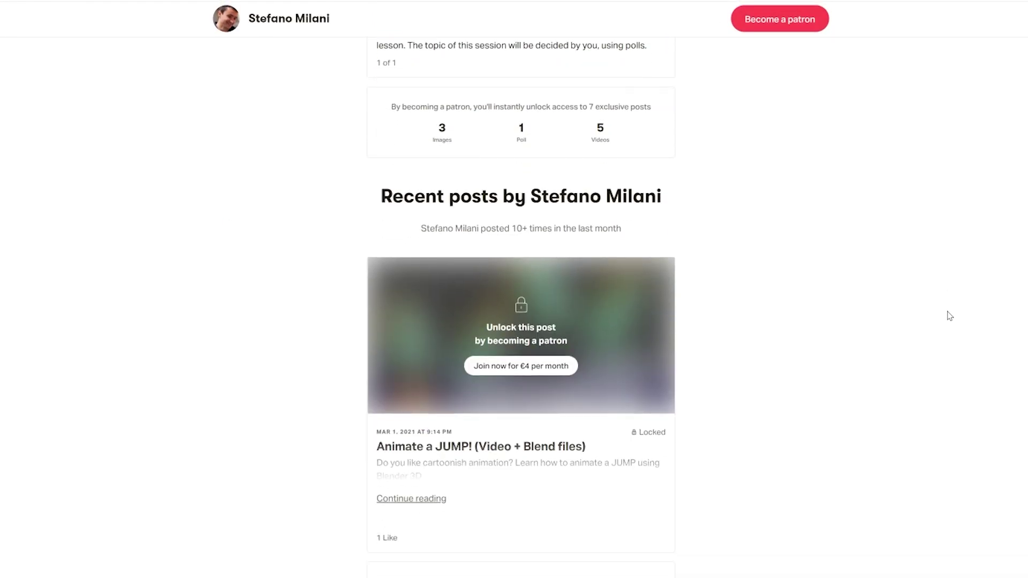